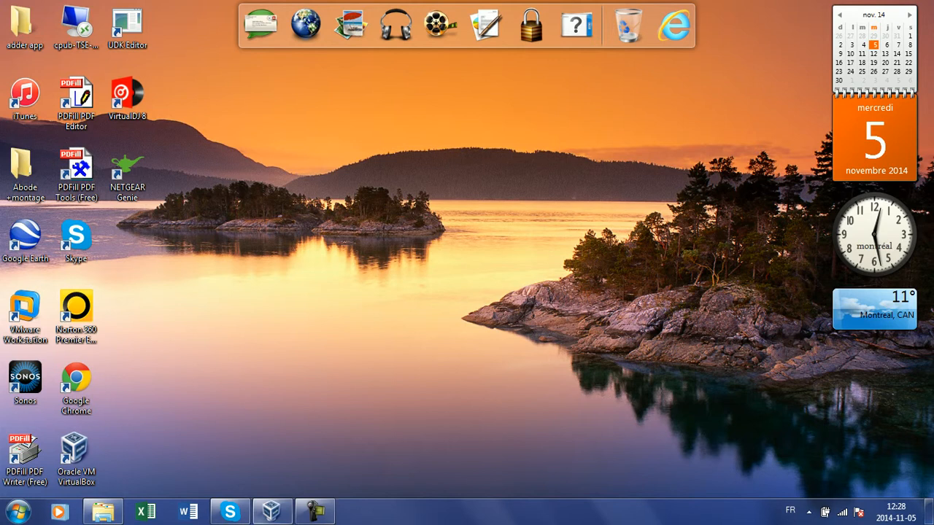
Move the VirtualBox shortcut to the desktop centre and restore the iATKOS_L2 folder window
{"action": "left_click_drag", "start_coordinate": [74, 448], "coordinate": [537, 171]}
{"action": "left_click_drag", "start_coordinate": [467, 265], "coordinate": [607, 119]}
{"action": "left_click", "coordinate": [103, 512]}
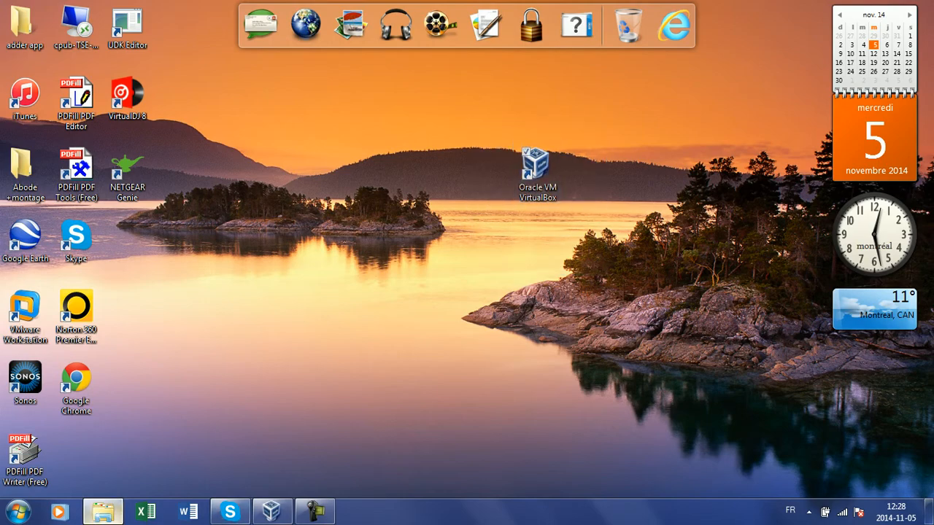
Select the iATKOS_L2.dmg file in the iATKOS_L2 folder
{"action": "left_click_drag", "start_coordinate": [380, 307], "coordinate": [372, 130]}
{"action": "left_click_drag", "start_coordinate": [374, 141], "coordinate": [428, 182]}
{"action": "left_click_drag", "start_coordinate": [276, 140], "coordinate": [330, 219]}
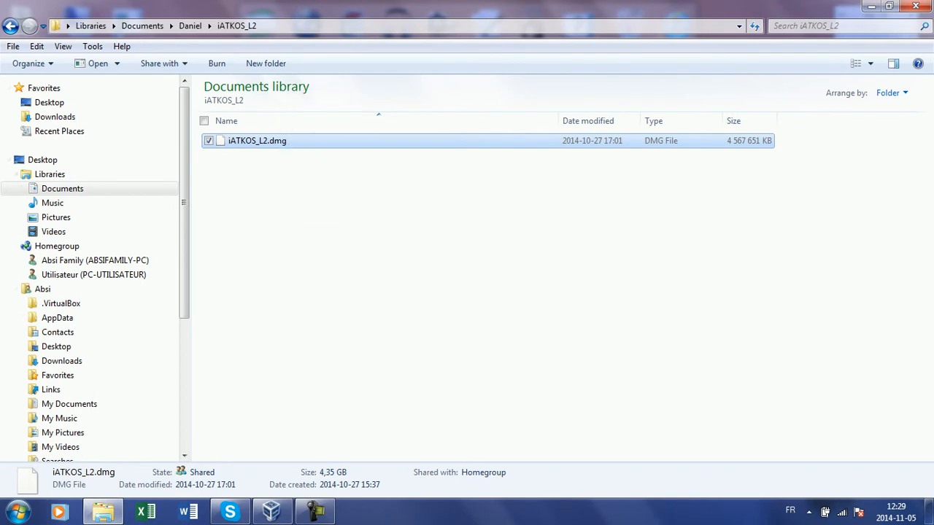
Start renaming iATKOS_L2.dmg but keep its original name, then minimize Explorer
{"action": "right_click", "coordinate": [232, 142]}
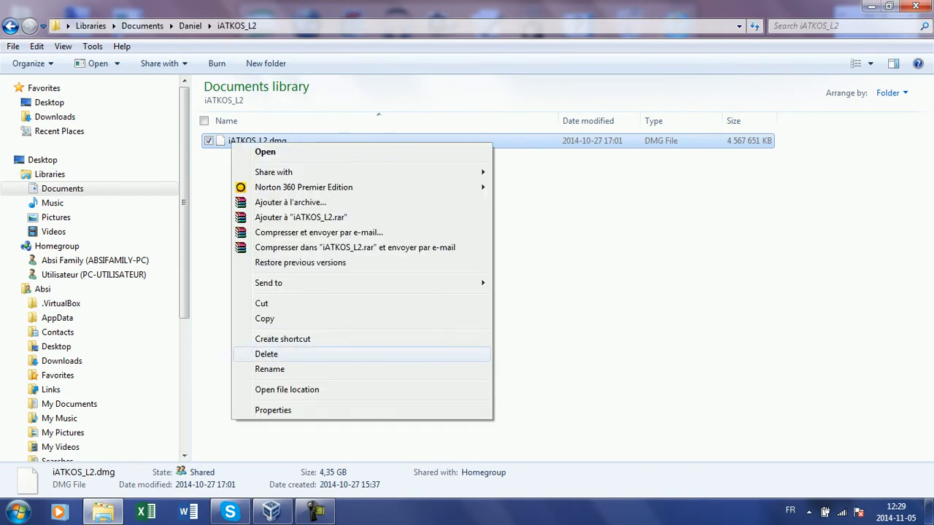
{"action": "left_click", "coordinate": [270, 369]}
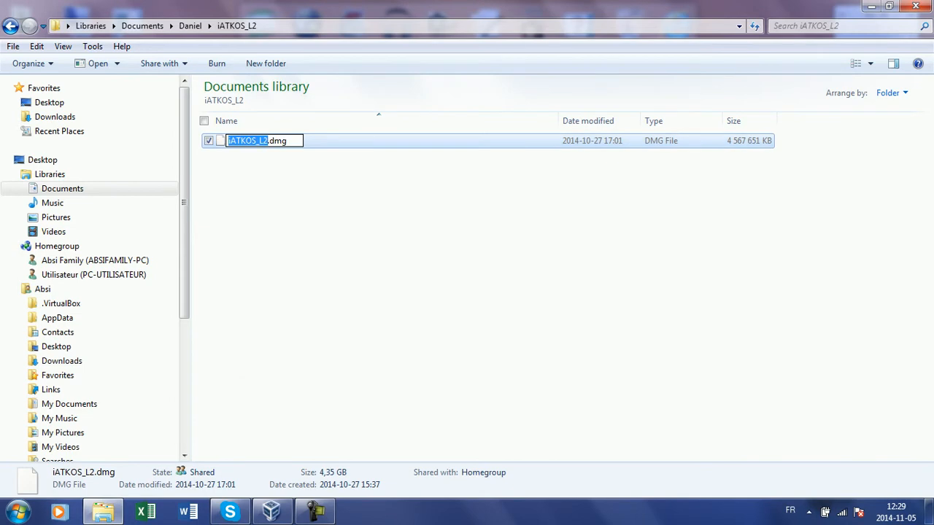
{"action": "left_click_drag", "start_coordinate": [228, 141], "coordinate": [274, 141]}
{"action": "left_click", "coordinate": [259, 135]}
{"action": "key", "text": "super+d"}
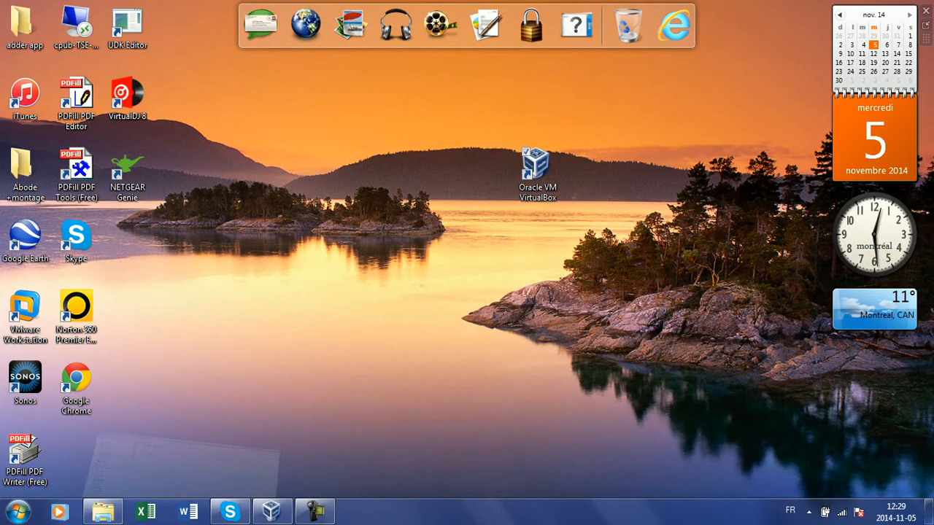
Move the VirtualBox shortcut back to the lower left and bring up VirtualBox Manager
{"action": "mouse_move", "coordinate": [537, 168]}
{"action": "left_mouse_down"}
{"action": "mouse_move", "coordinate": [194, 365]}
{"action": "mouse_move", "coordinate": [121, 358]}
{"action": "mouse_move", "coordinate": [74, 450]}
{"action": "left_mouse_up"}
{"action": "left_click_drag", "start_coordinate": [210, 349], "coordinate": [270, 442]}
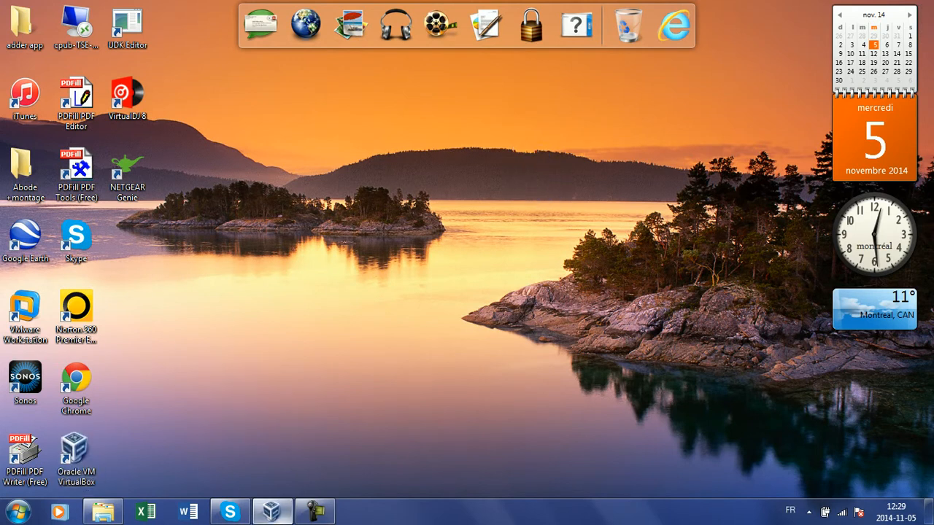
{"action": "left_click", "coordinate": [271, 511]}
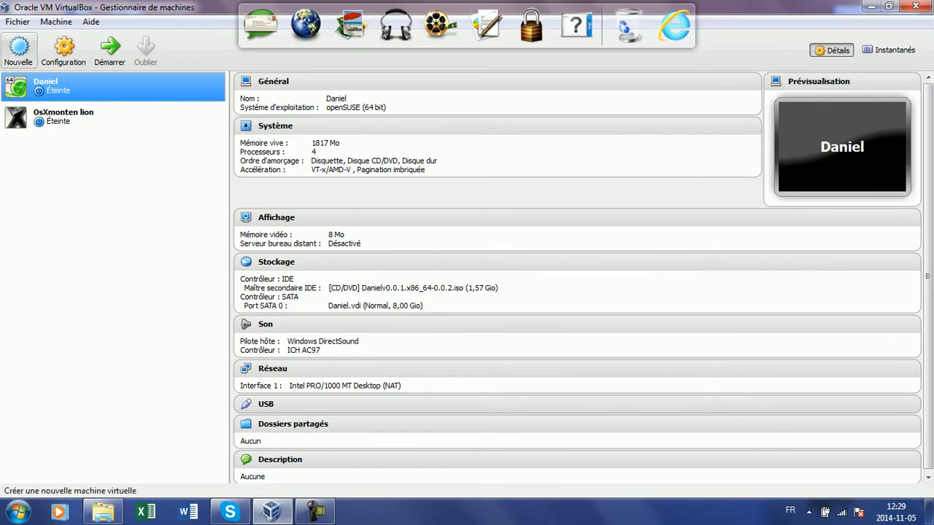
Check iATKOS_L2.dmg in Explorer, then return to VirtualBox and launch the new machine wizard with Nouvelle
{"action": "left_click", "coordinate": [103, 510]}
{"action": "left_click_drag", "start_coordinate": [319, 308], "coordinate": [806, 135]}
{"action": "left_click_drag", "start_coordinate": [626, 321], "coordinate": [780, 220]}
{"action": "left_click", "coordinate": [271, 511]}
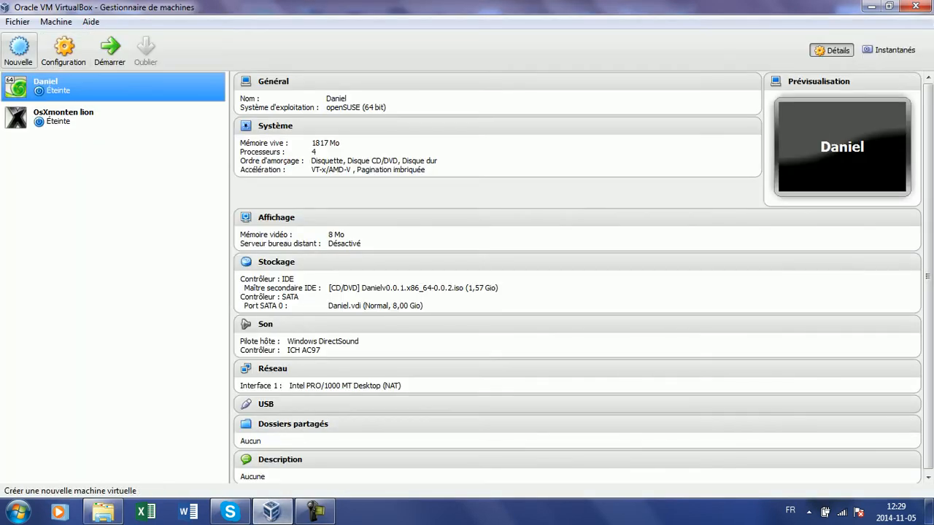
{"action": "left_click", "coordinate": [19, 49]}
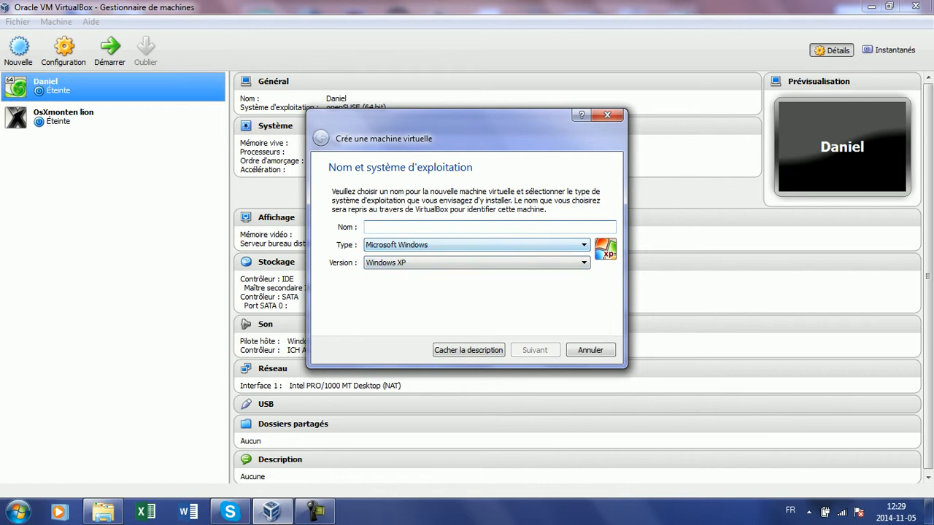
Name the machine 'Mac' with type and version Mac OS X, then continue
{"action": "type", "text": "t"}
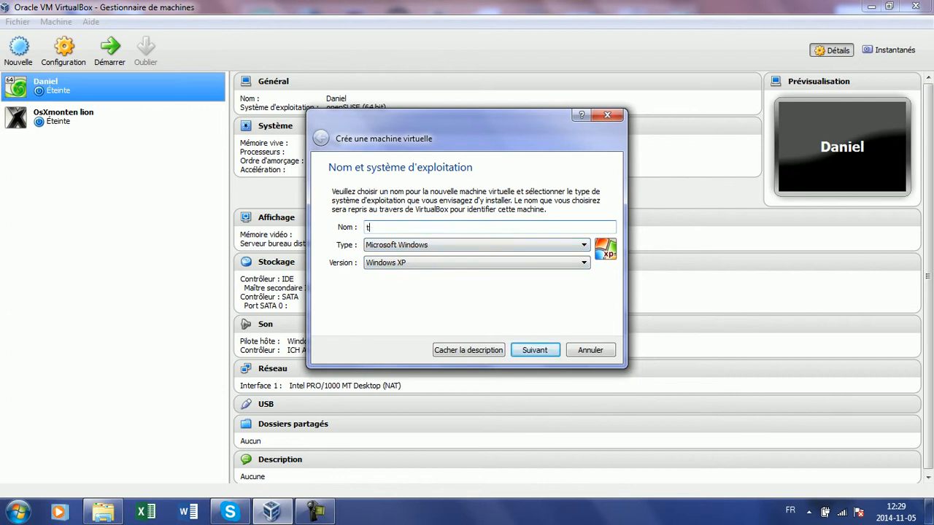
{"action": "key", "text": "BackSpace"}
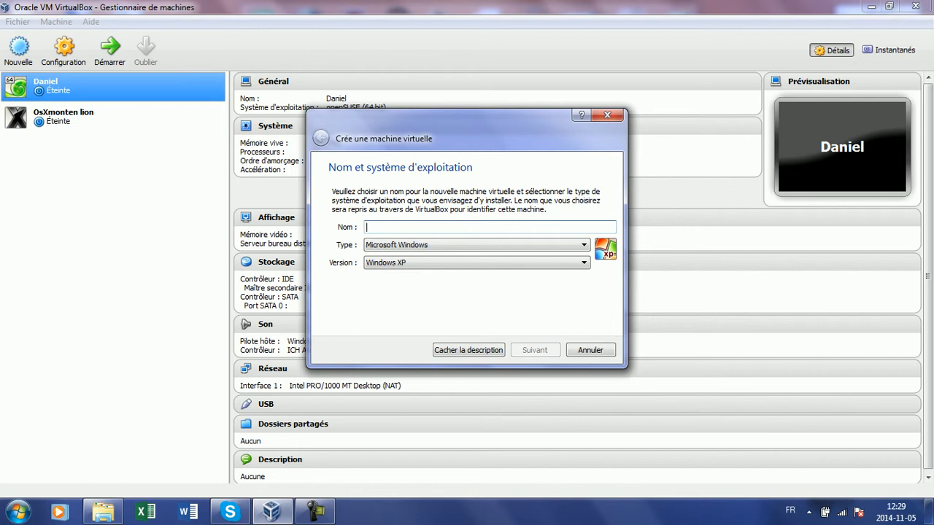
{"action": "type", "text": "M"}
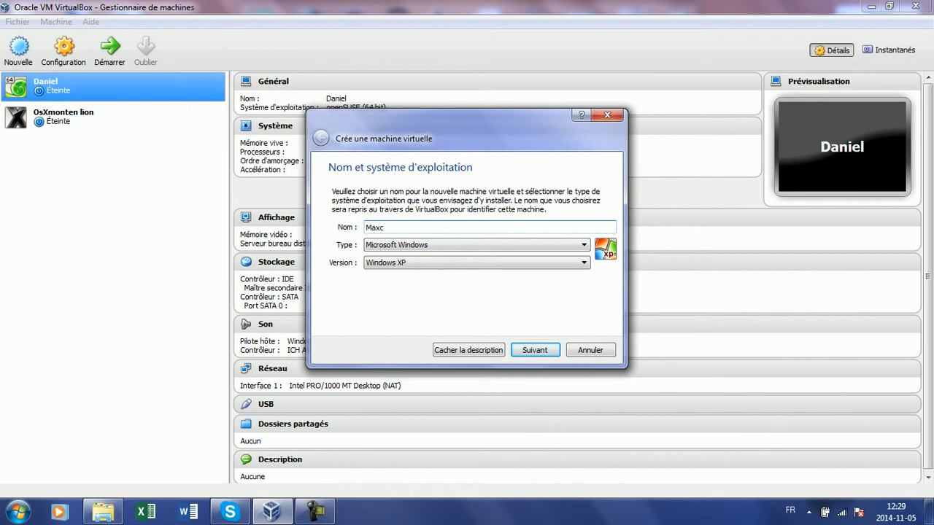
{"action": "type", "text": "ax"}
{"action": "key", "text": "BackSpace"}
{"action": "type", "text": "c"}
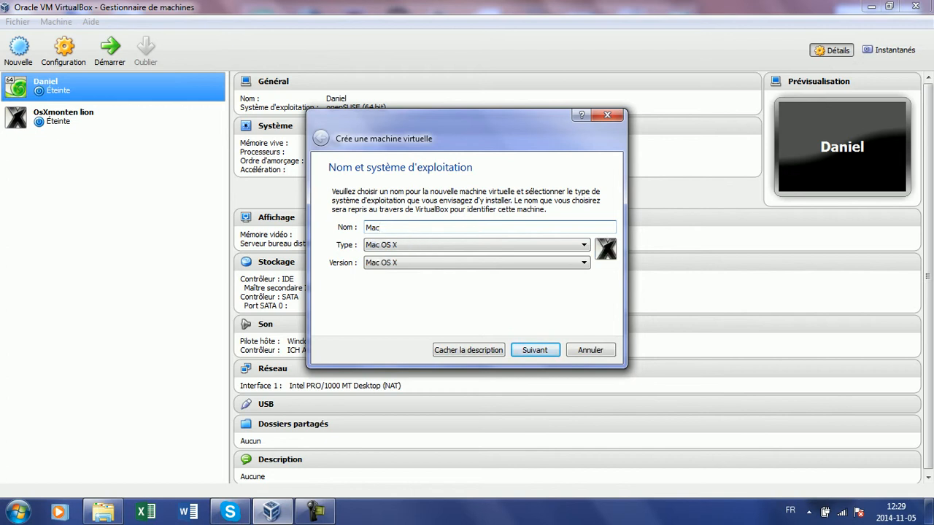
{"action": "left_click", "coordinate": [476, 263]}
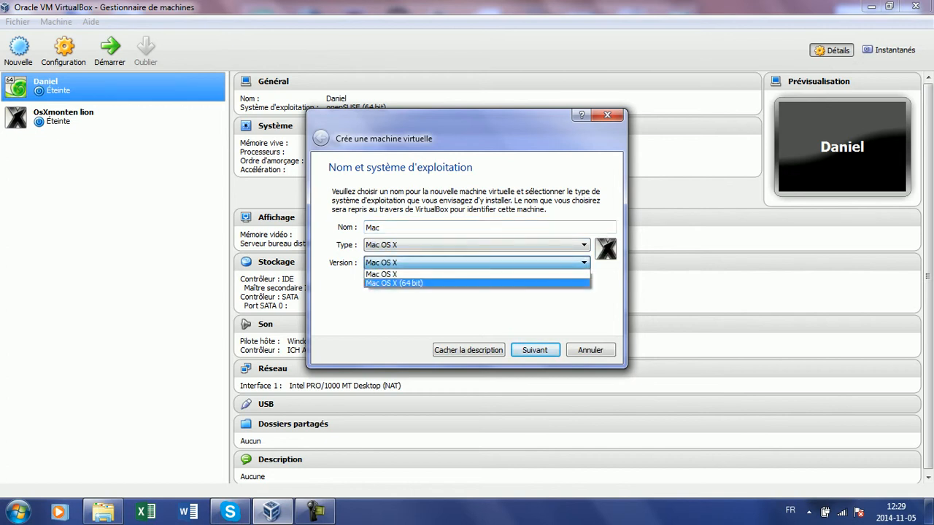
{"action": "left_click", "coordinate": [476, 263]}
{"action": "left_click", "coordinate": [476, 245]}
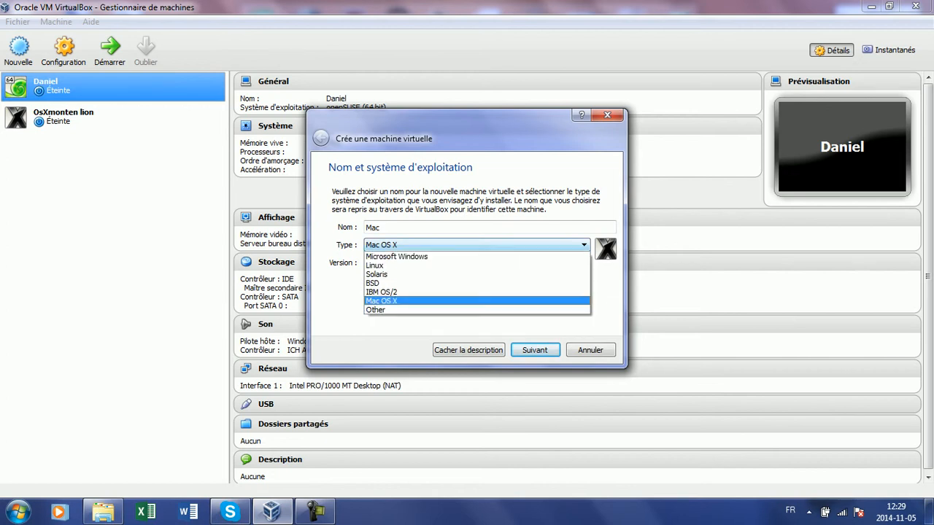
{"action": "left_click", "coordinate": [476, 245]}
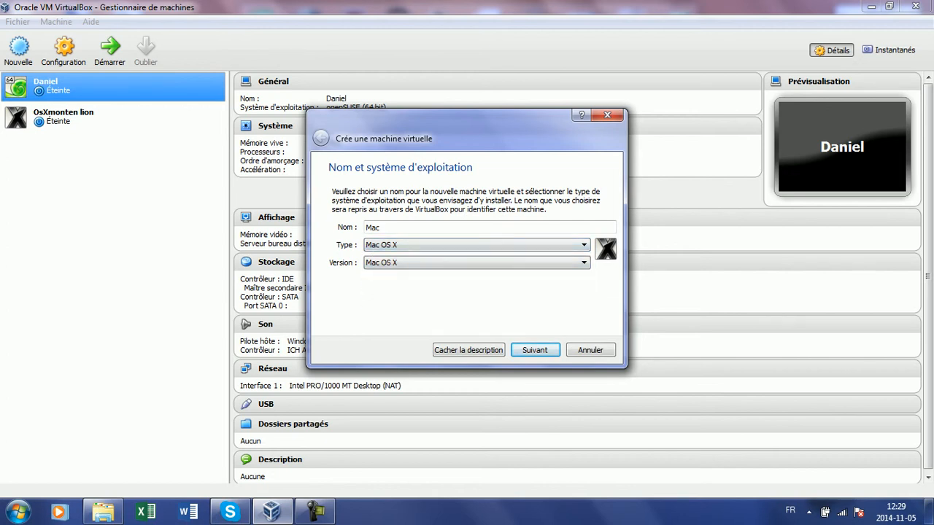
{"action": "key", "text": "Return"}
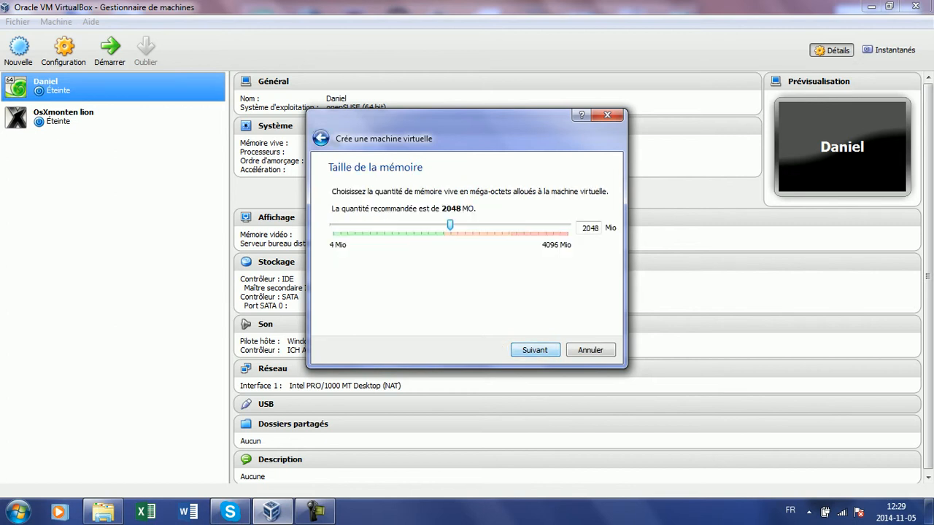
Set the memory slider to 1911 Mio and choose to create a new virtual hard disk
{"action": "key", "text": "Tab"}
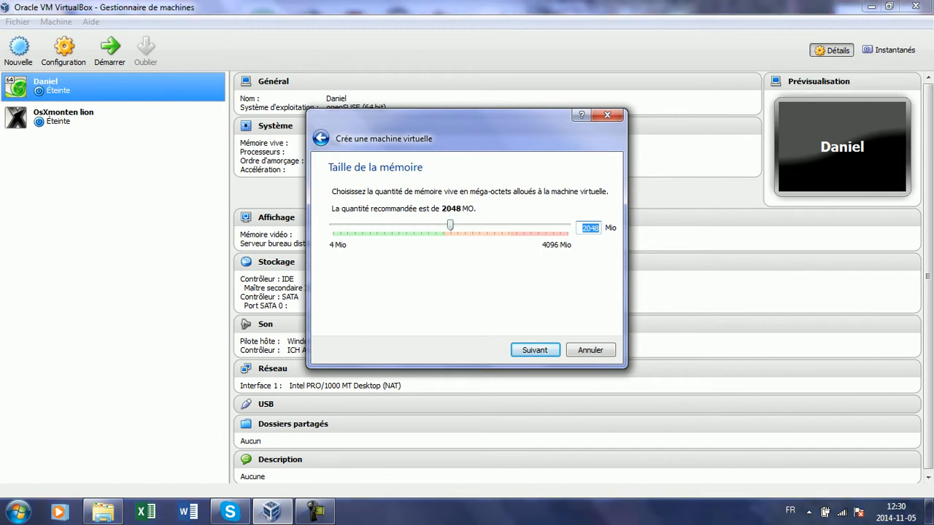
{"action": "key", "text": "shift+Tab"}
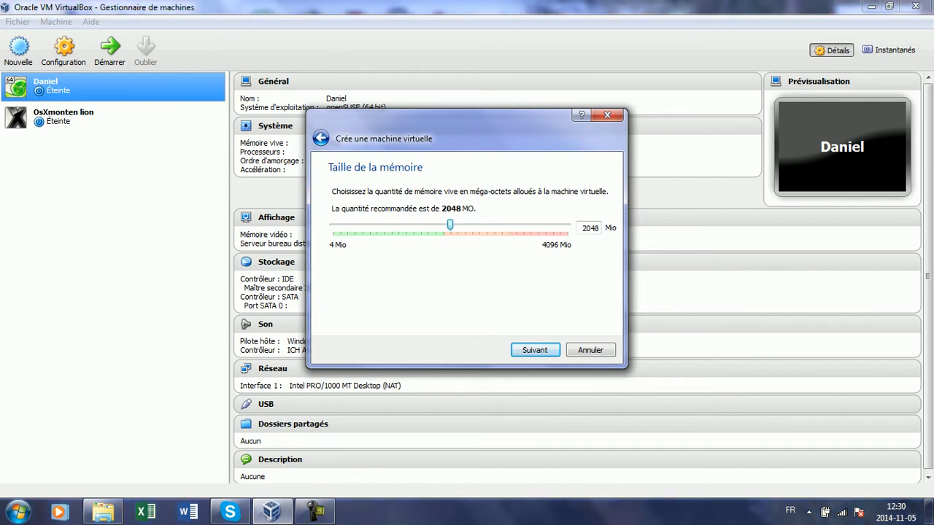
{"action": "key", "text": "Page_Down"}
{"action": "key", "text": "Home"}
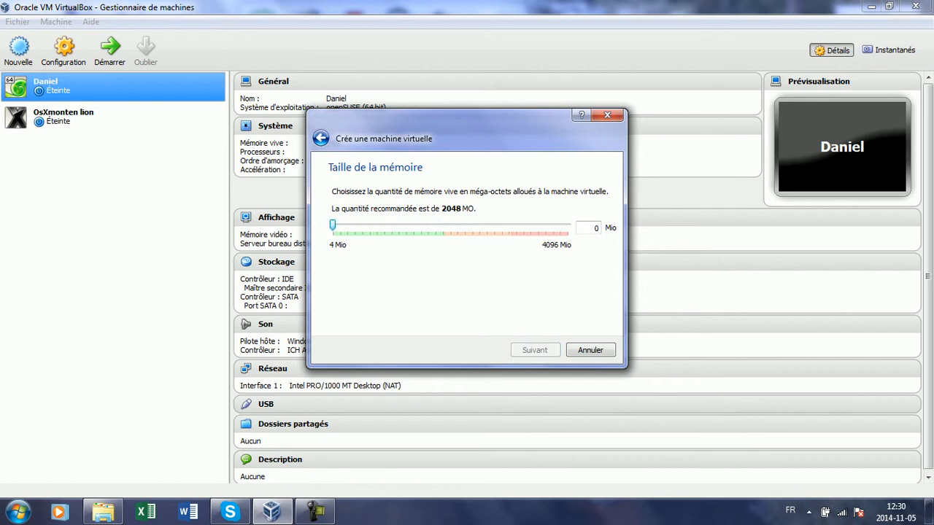
{"action": "key", "text": "Right"}
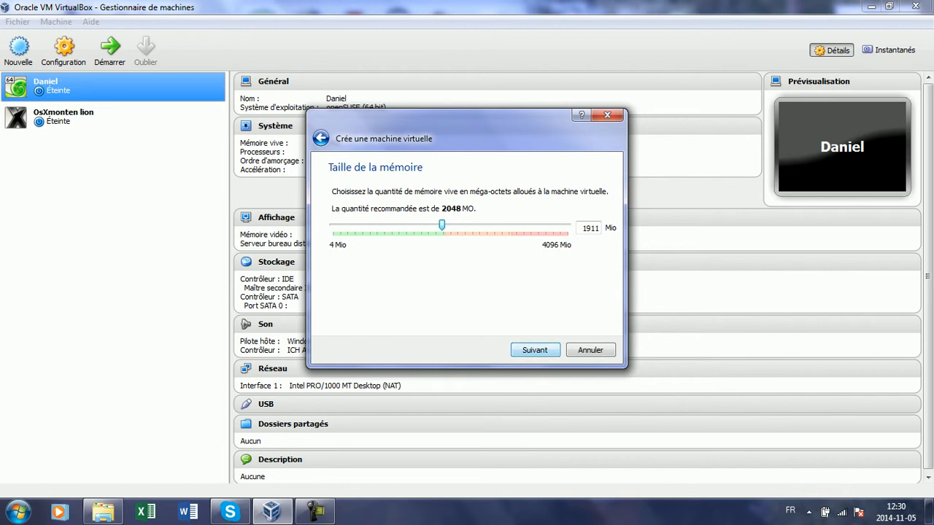
{"action": "key", "text": "Return"}
{"action": "key", "text": "Return"}
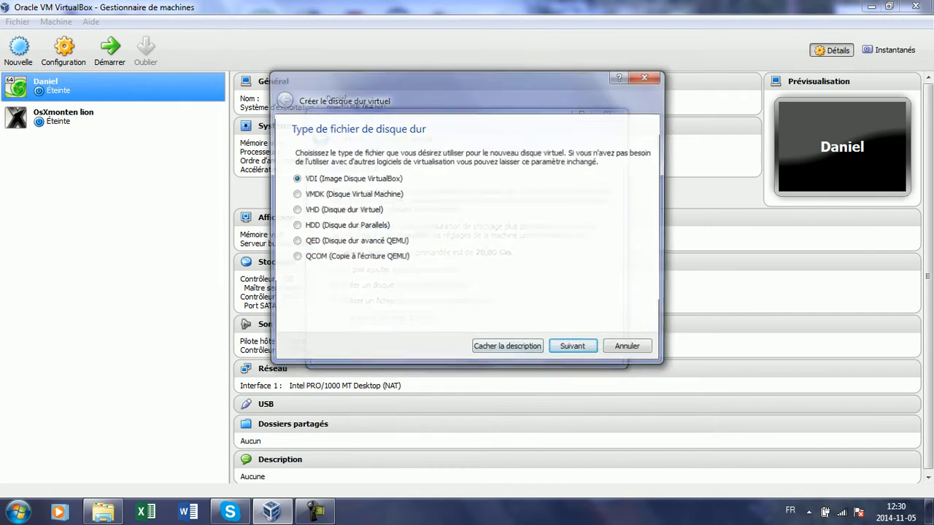
Keep the dynamically allocated VDI format, set the disk size to 40,00 Gio and create it
{"action": "key", "text": "Return"}
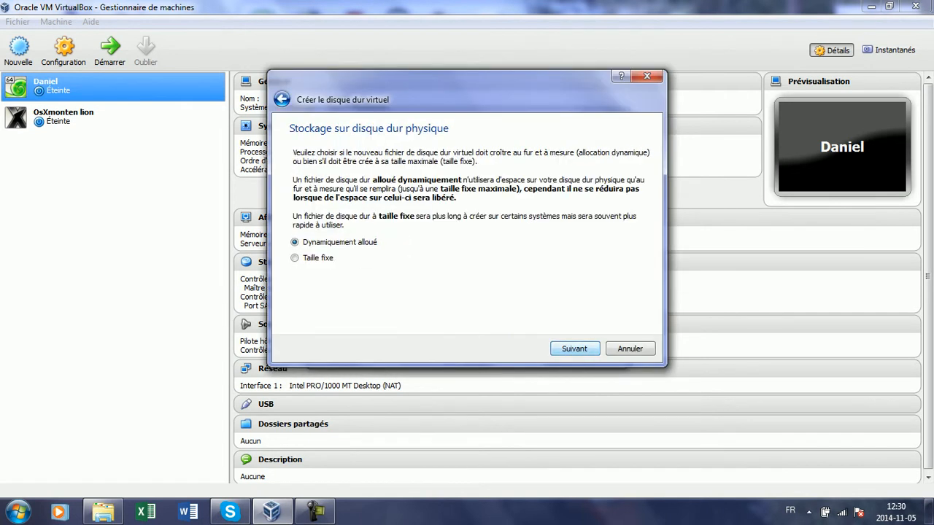
{"action": "key", "text": "Return"}
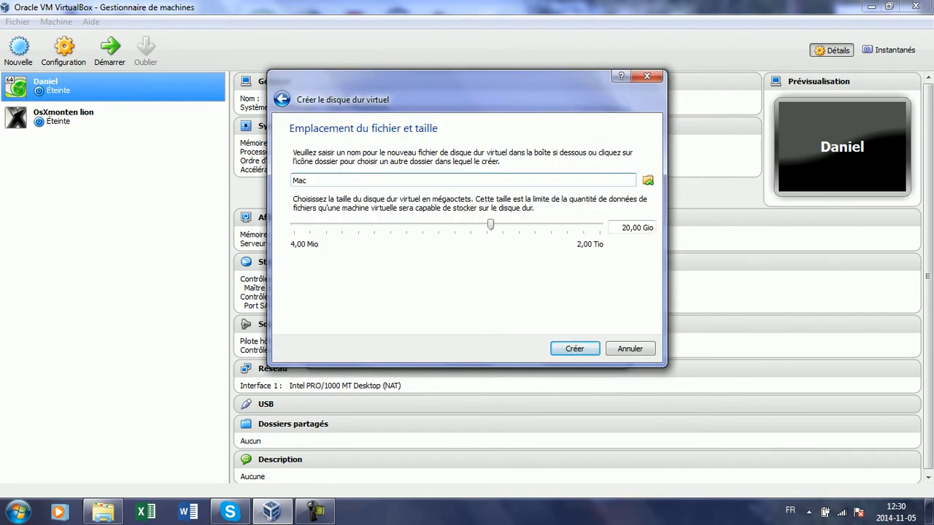
{"action": "left_click", "coordinate": [623, 227]}
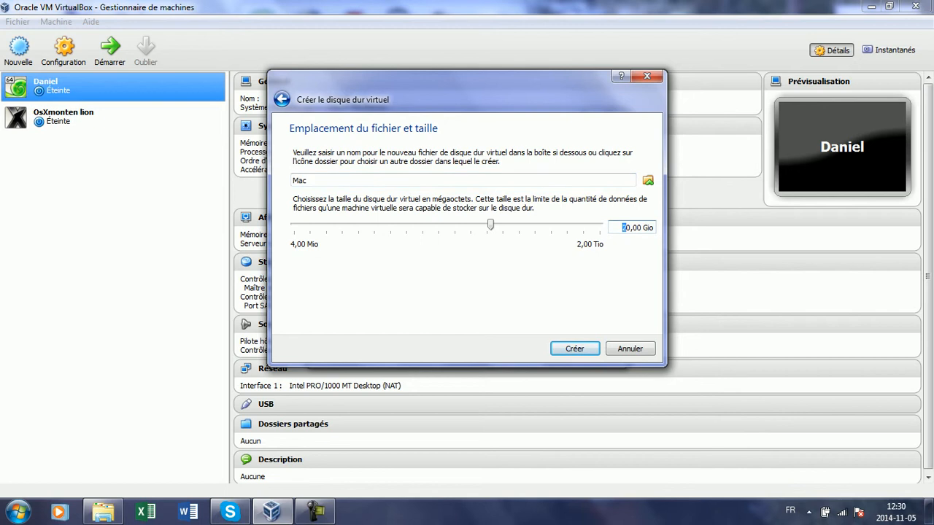
{"action": "type", "text": "4"}
{"action": "key", "text": "Return"}
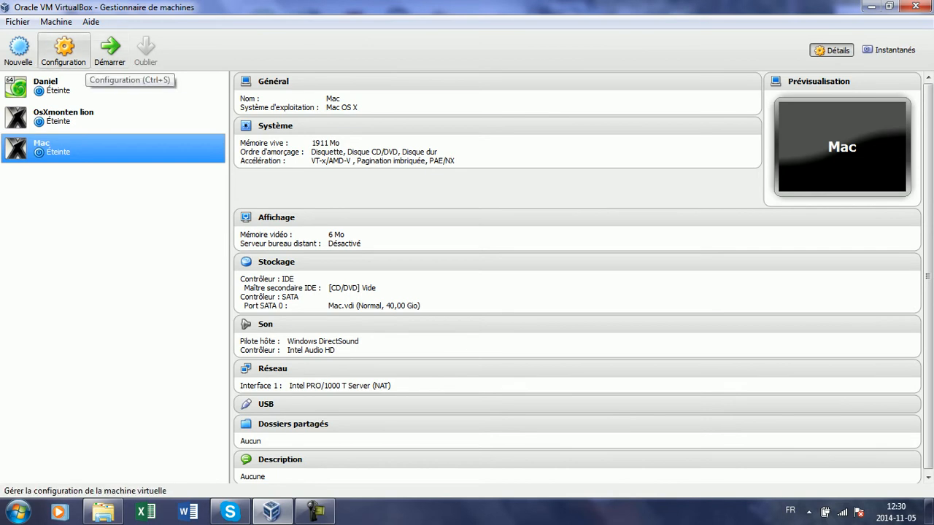
Open the Mac machine's settings and go to the Stockage page
{"action": "left_click", "coordinate": [69, 55]}
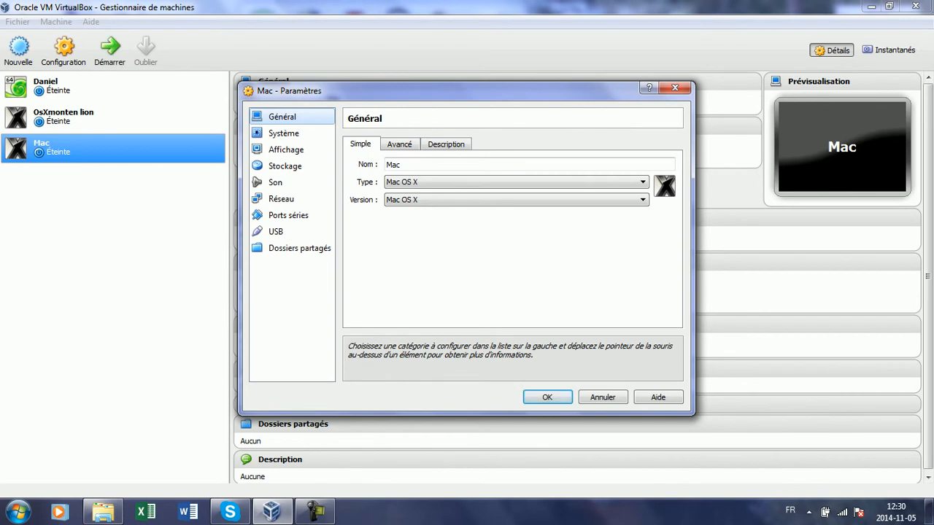
{"action": "left_click", "coordinate": [283, 132]}
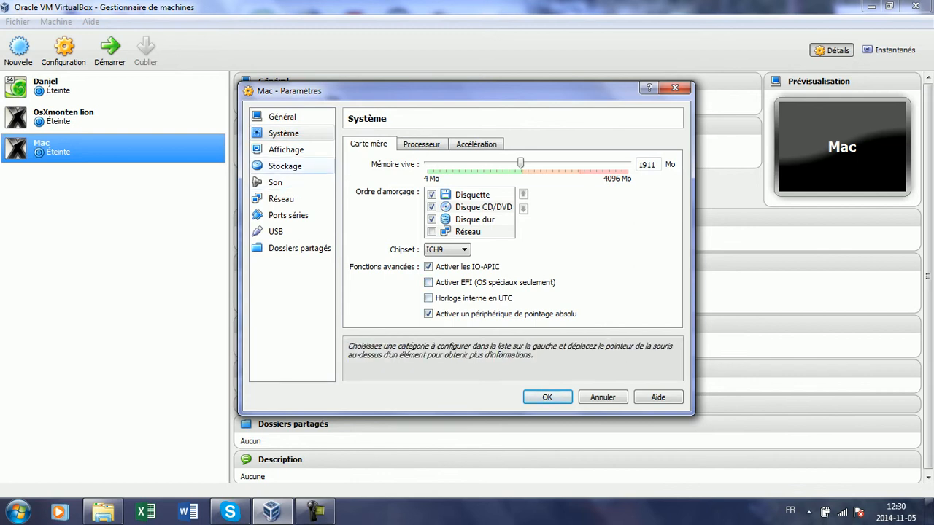
{"action": "left_click", "coordinate": [286, 149]}
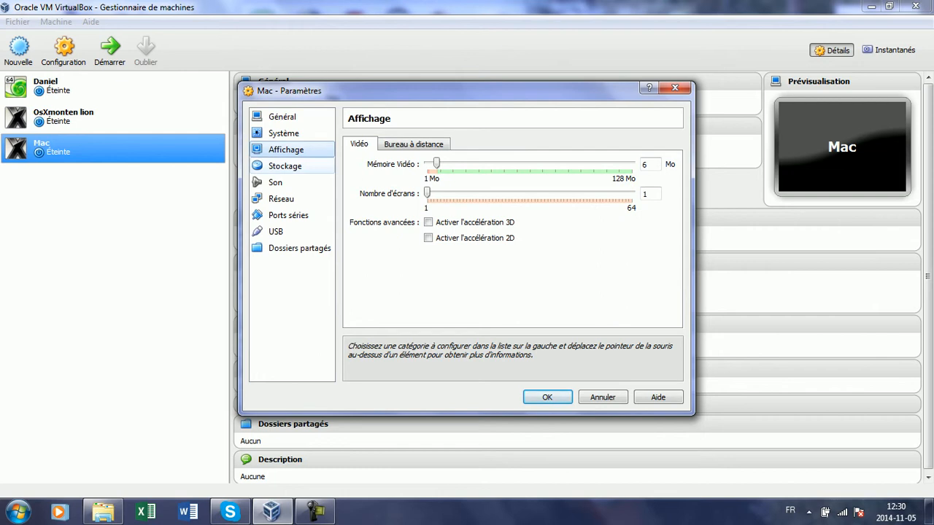
{"action": "left_click", "coordinate": [285, 166]}
Load iATKOS_L2.dmg into the empty CD/DVD drive and save the settings with OK
{"action": "left_click", "coordinate": [382, 174]}
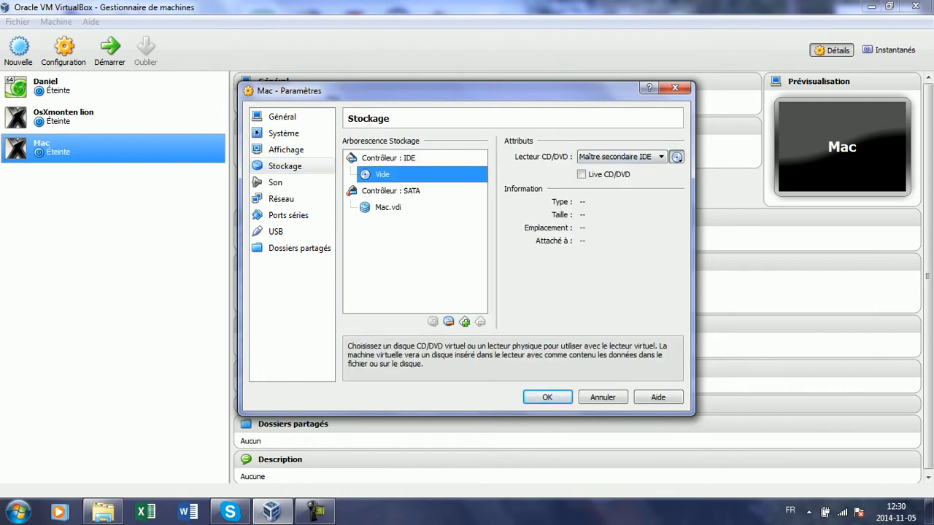
{"action": "left_click", "coordinate": [676, 157]}
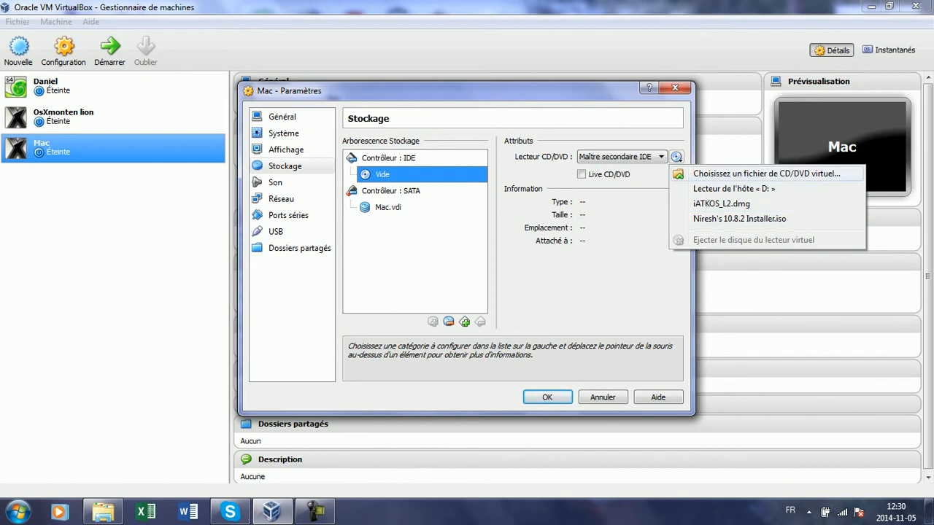
{"action": "left_click", "coordinate": [766, 174]}
{"action": "left_click", "coordinate": [522, 184]}
{"action": "key", "text": "Return"}
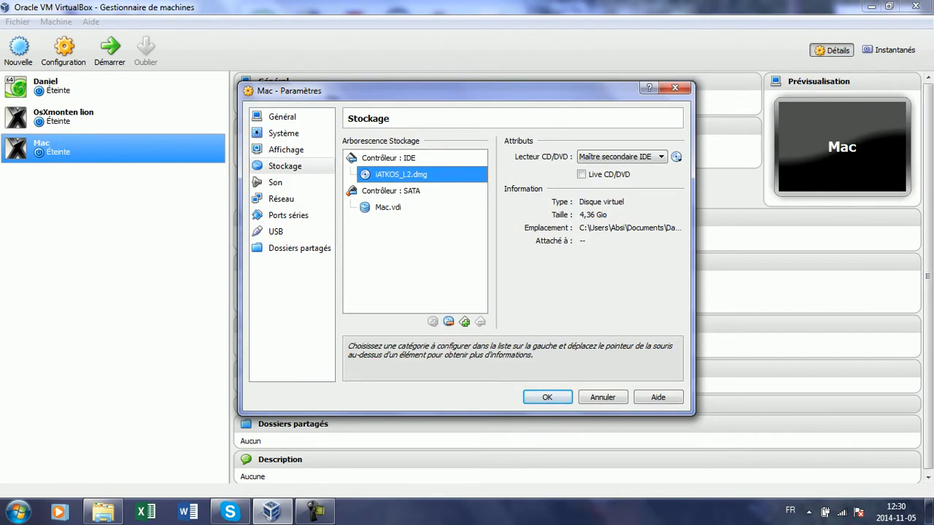
{"action": "left_click", "coordinate": [547, 397]}
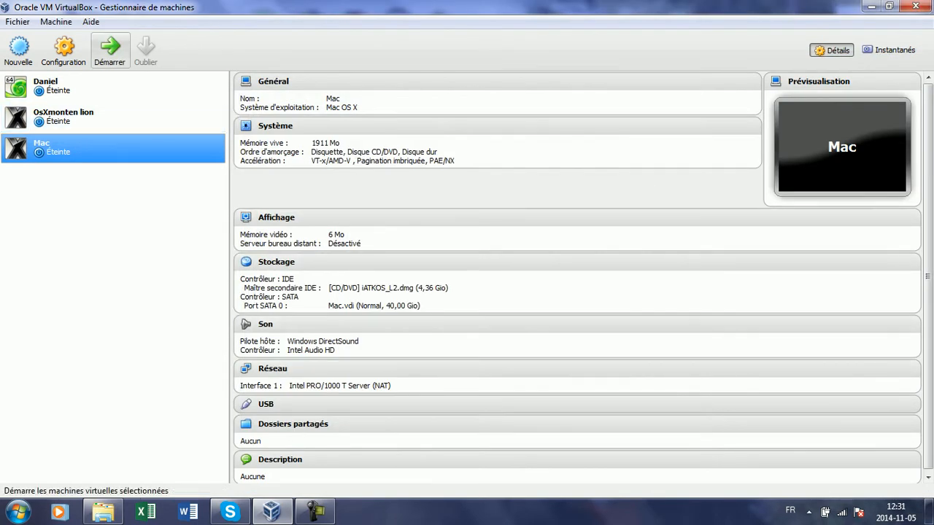
Boot the Mac VM in a maximized window until the iATKOS language selection screen appears
{"action": "left_click", "coordinate": [109, 51]}
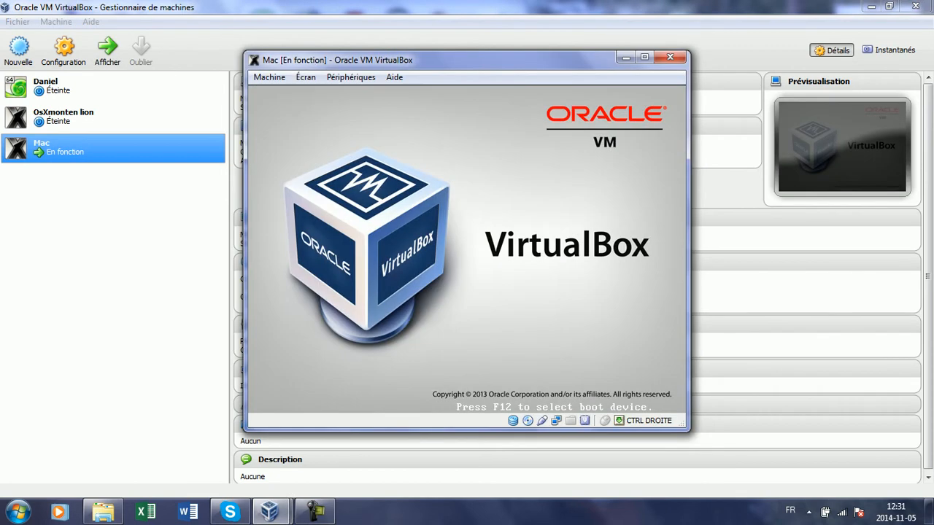
{"action": "left_click", "coordinate": [644, 57]}
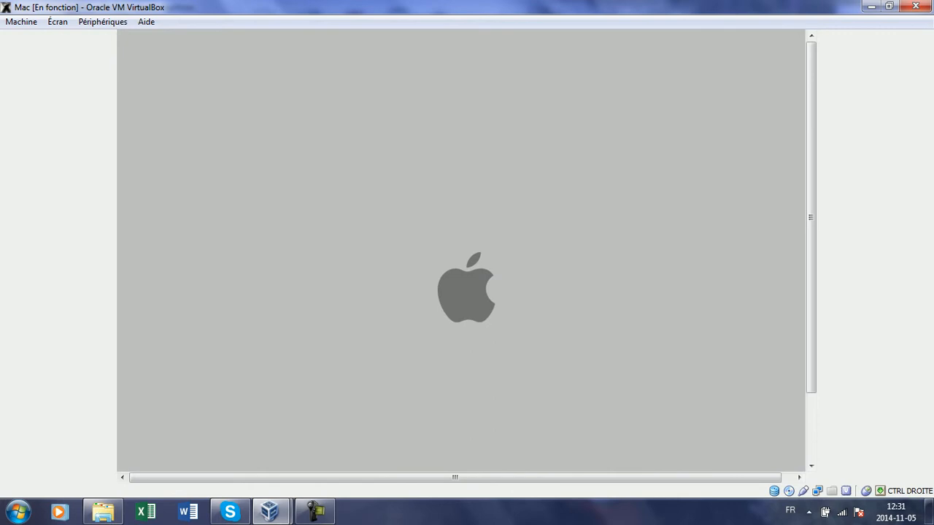
{"action": "key", "text": "super+Down"}
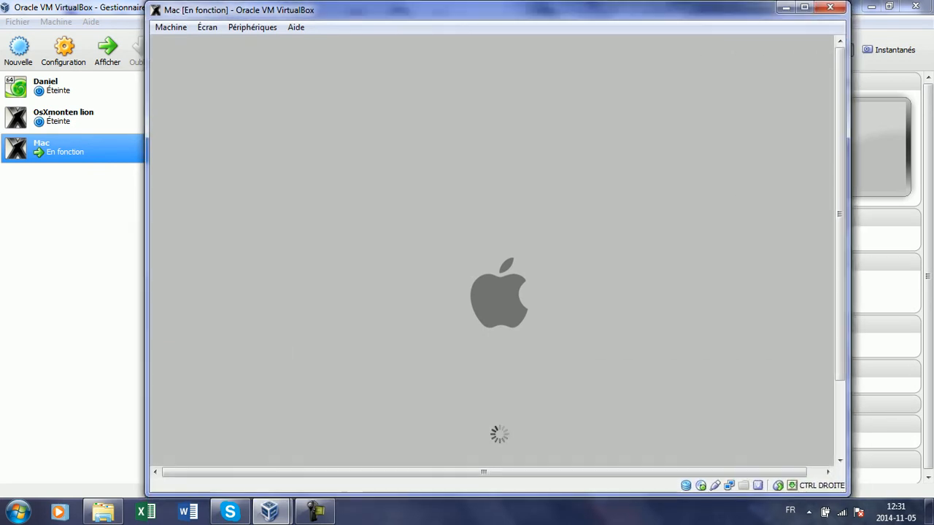
{"action": "key", "text": "super+Up"}
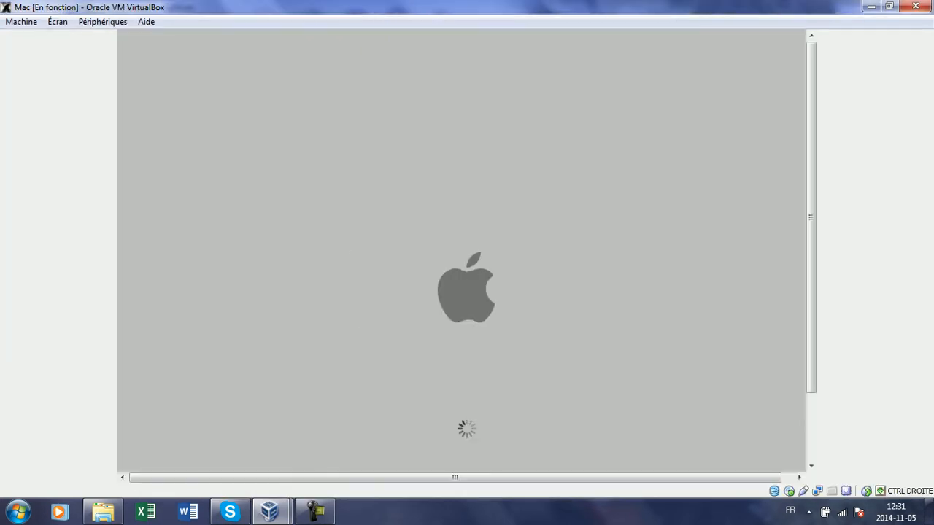
{"action": "scroll", "coordinate": [461, 250], "scroll_direction": "down", "scroll_amount": 3}
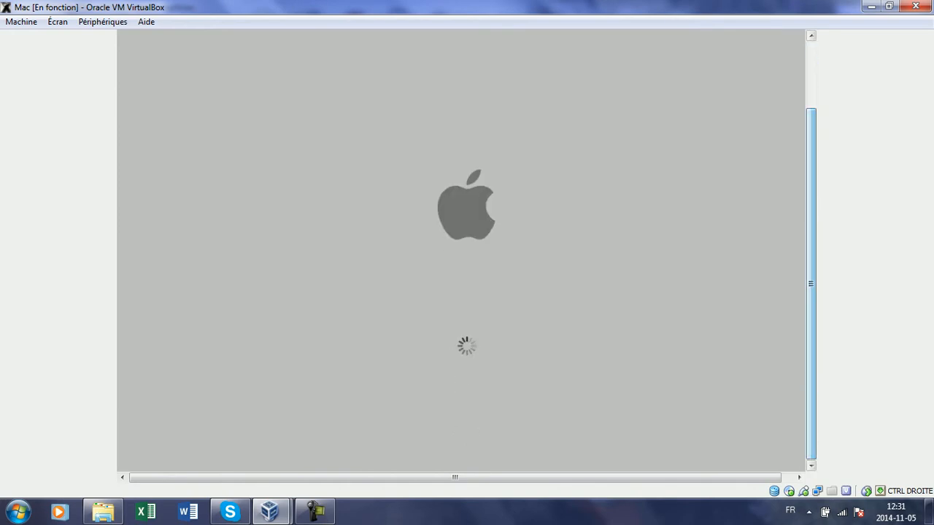
{"action": "left_click", "coordinate": [315, 512]}
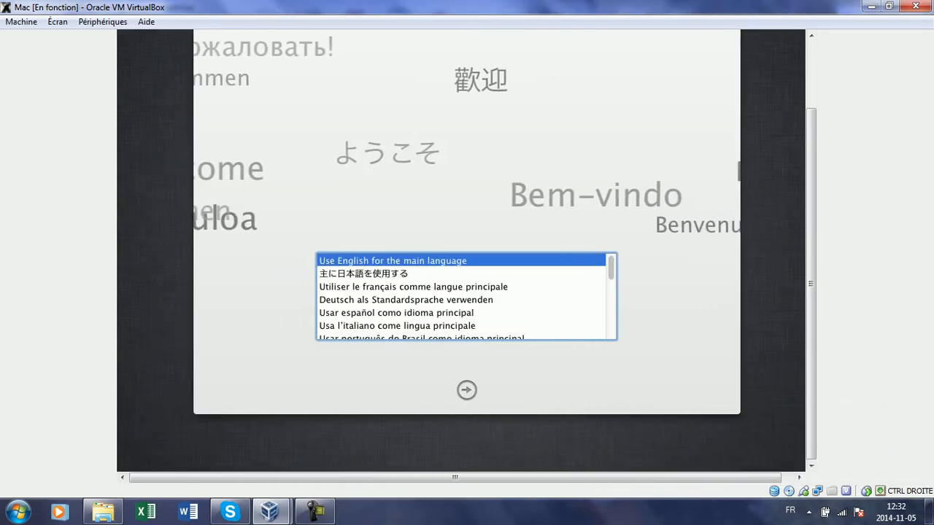
Select 'Utiliser le français comme langue principale' and continue to the Installation de Mac OS X screen
{"action": "mouse_move", "coordinate": [810, 284]}
{"action": "left_mouse_down"}
{"action": "mouse_move", "coordinate": [810, 217]}
{"action": "mouse_move", "coordinate": [810, 273]}
{"action": "left_mouse_up"}
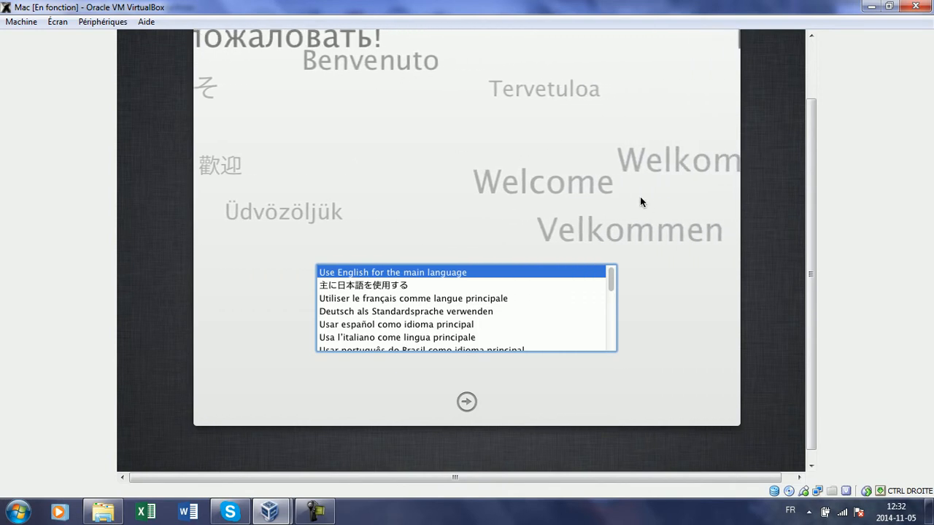
{"action": "left_click", "coordinate": [430, 299]}
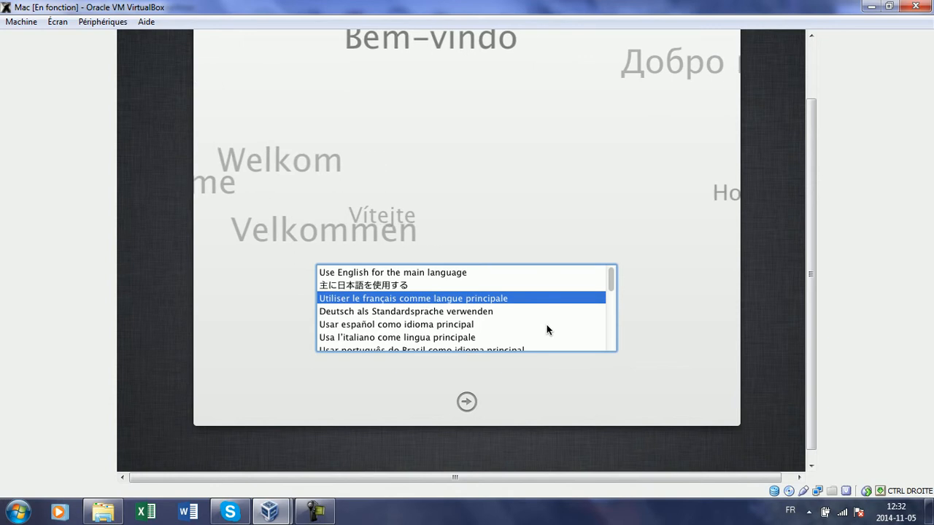
{"action": "left_click", "coordinate": [368, 337]}
{"action": "left_click", "coordinate": [386, 324]}
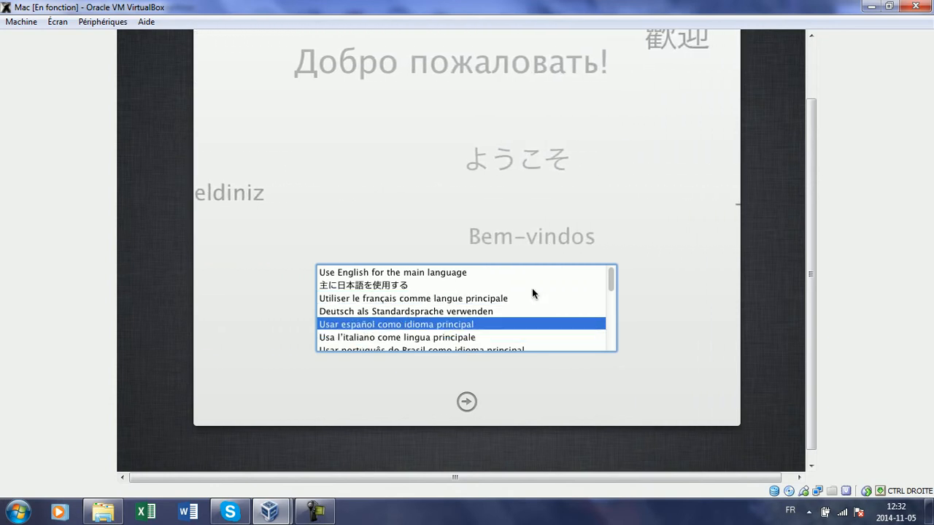
{"action": "left_click", "coordinate": [381, 275]}
{"action": "left_click", "coordinate": [378, 286]}
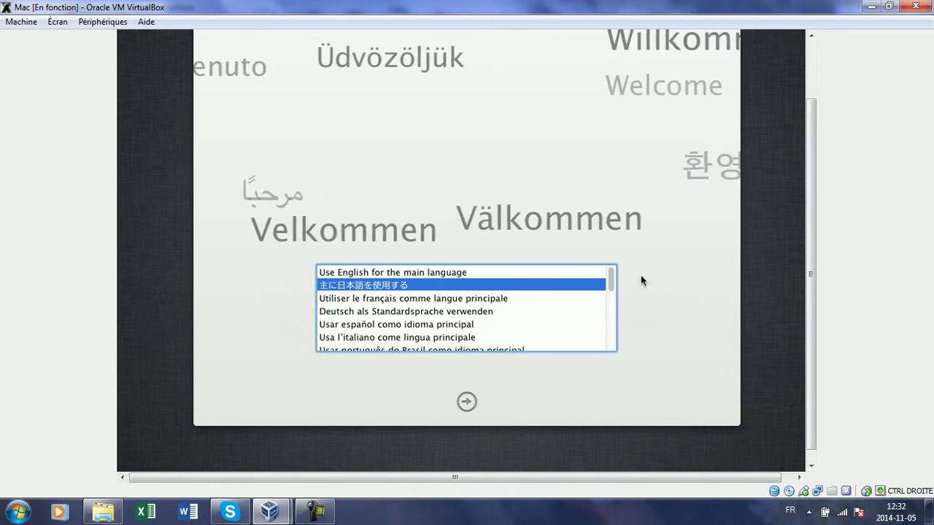
{"action": "left_click_drag", "start_coordinate": [611, 277], "coordinate": [631, 262]}
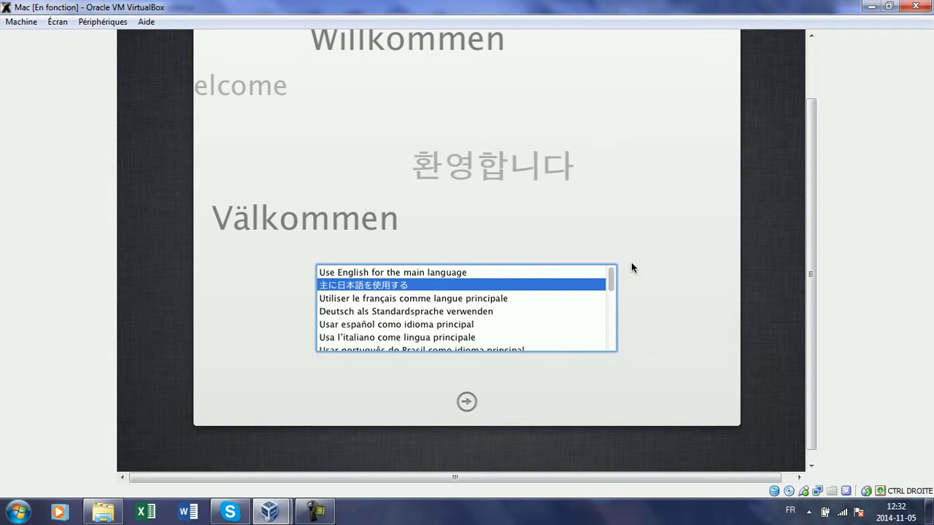
{"action": "left_click", "coordinate": [456, 298]}
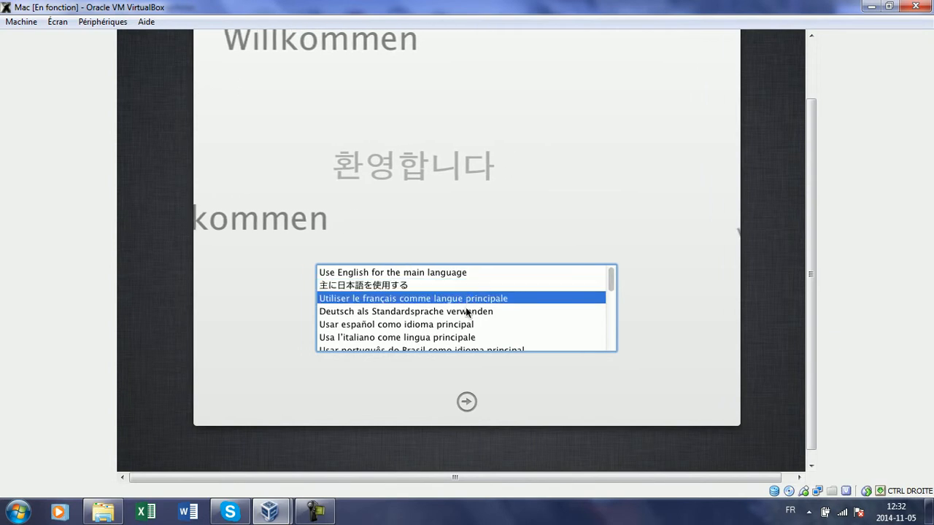
{"action": "left_click", "coordinate": [466, 403]}
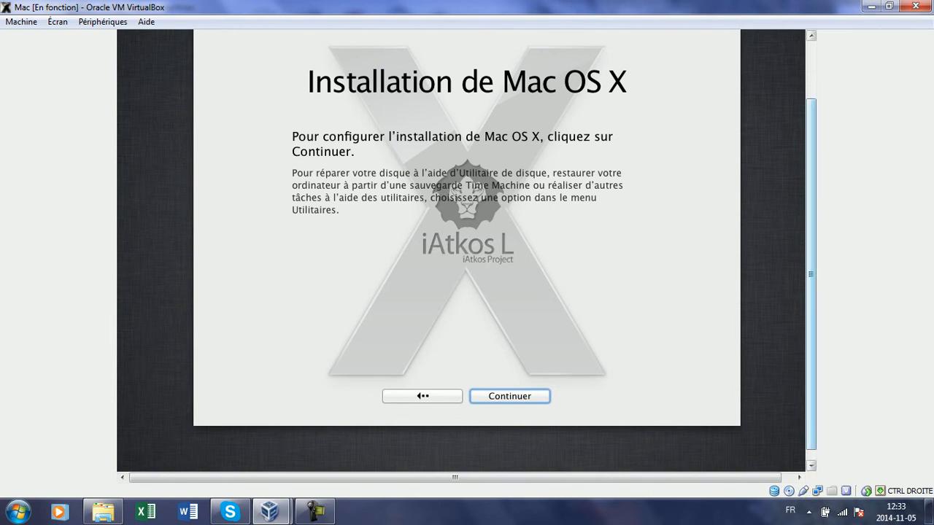
Continue from the welcome screen to the licence agreement
{"action": "scroll", "coordinate": [467, 250], "scroll_direction": "up", "scroll_amount": 3}
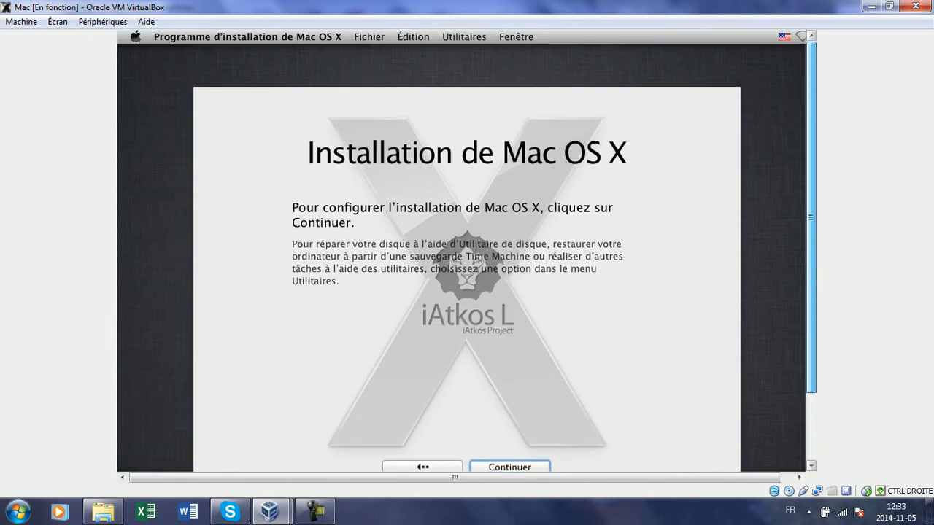
{"action": "left_click", "coordinate": [508, 466]}
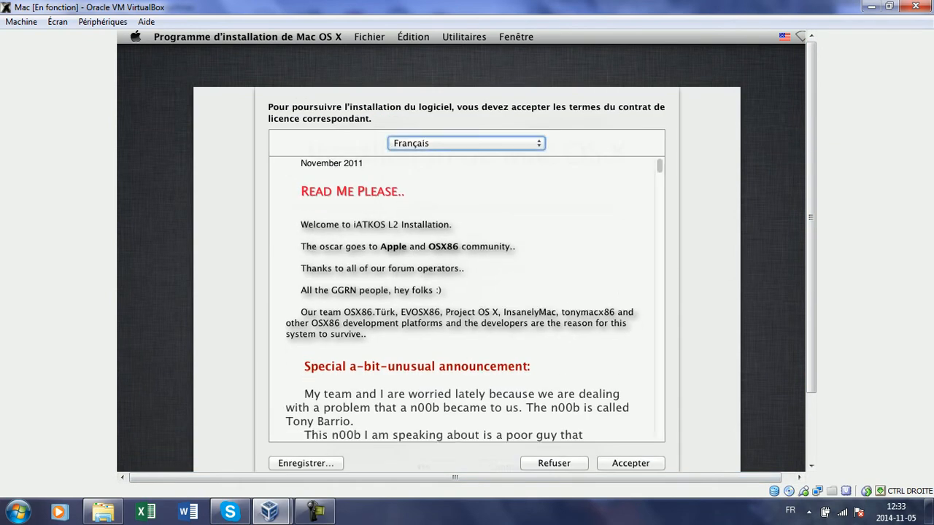
{"action": "scroll", "coordinate": [786, 226], "scroll_direction": "down", "scroll_amount": 1}
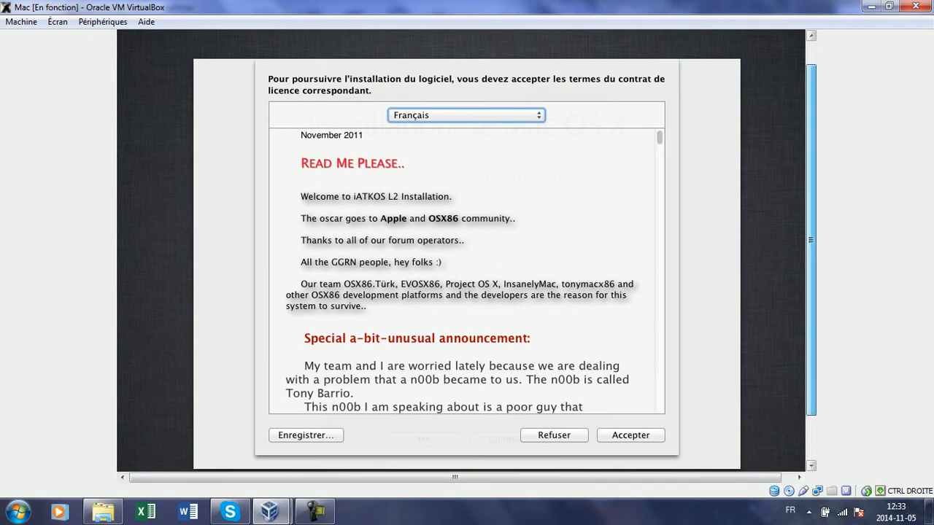
Keep the licence language as Français, accept the terms and proceed to disk selection
{"action": "left_click", "coordinate": [487, 113]}
{"action": "left_click", "coordinate": [632, 213]}
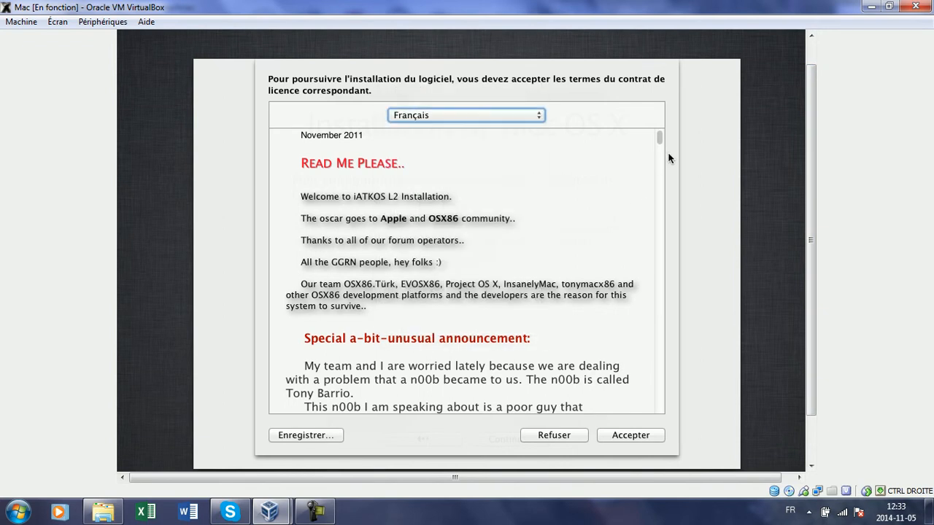
{"action": "mouse_move", "coordinate": [655, 144]}
{"action": "left_mouse_down"}
{"action": "mouse_move", "coordinate": [658, 369]}
{"action": "mouse_move", "coordinate": [658, 136]}
{"action": "left_mouse_up"}
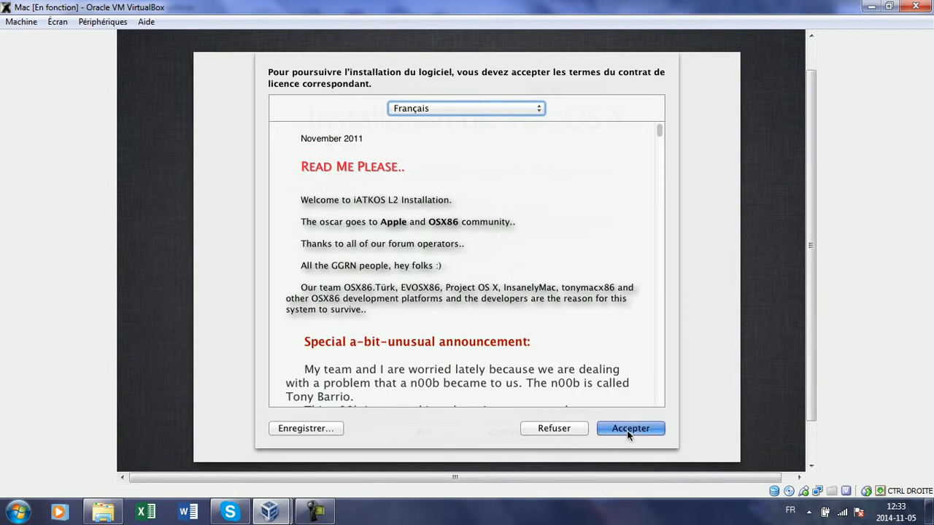
{"action": "left_click", "coordinate": [627, 429]}
{"action": "key", "text": "Return"}
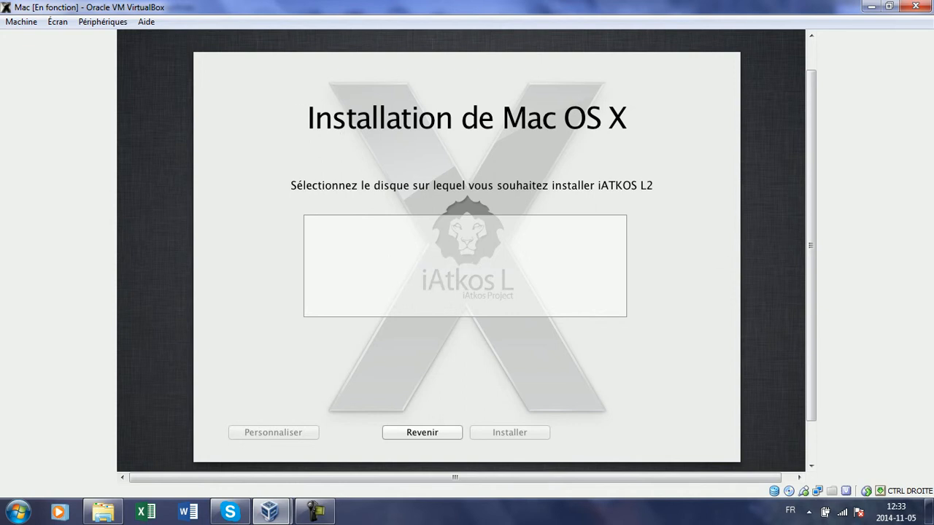
Open the Mac menu-bar flag's keyboard input source choices under Autres sources d'entrée
{"action": "scroll", "coordinate": [810, 241], "scroll_direction": "up", "scroll_amount": 1}
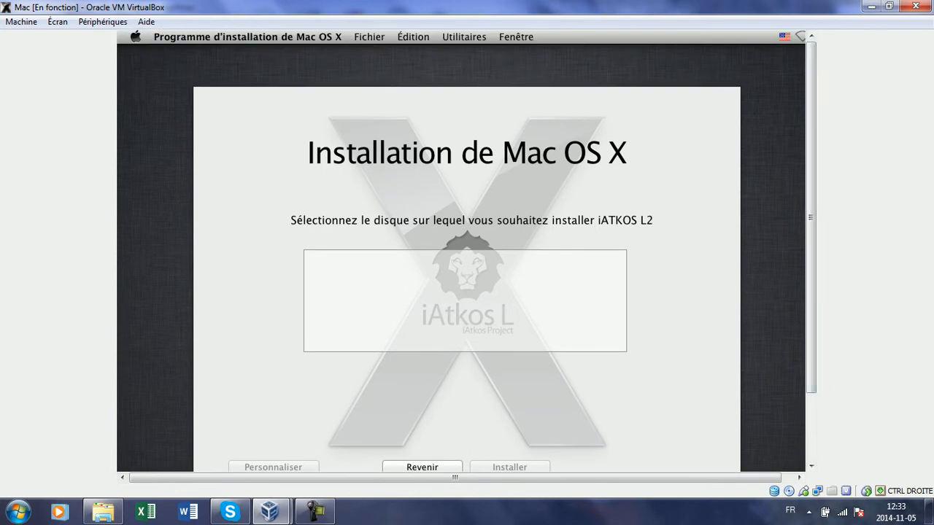
{"action": "left_click", "coordinate": [784, 37]}
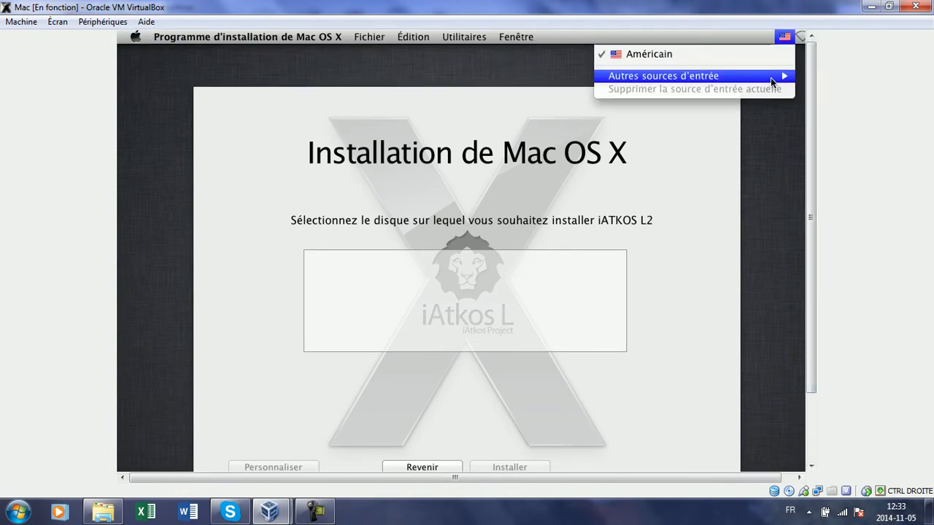
{"action": "mouse_move", "coordinate": [770, 78]}
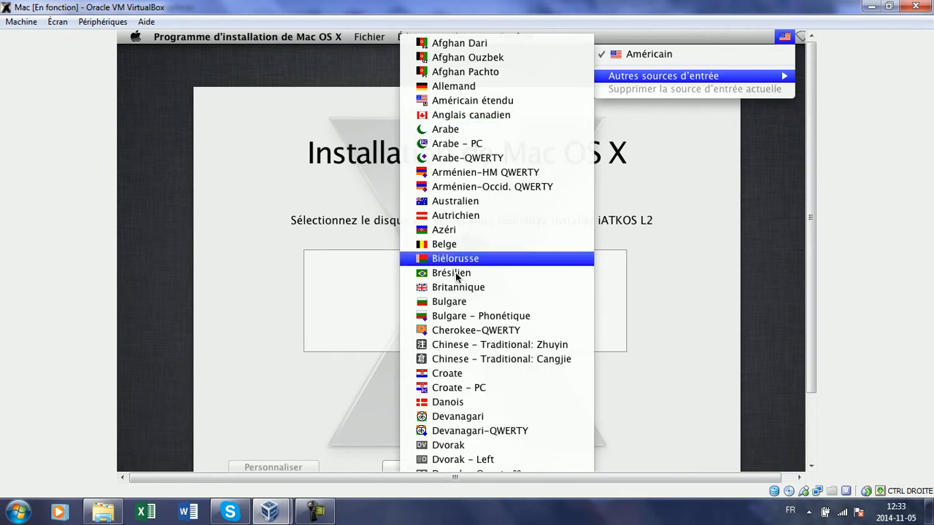
{"action": "left_click", "coordinate": [452, 300]}
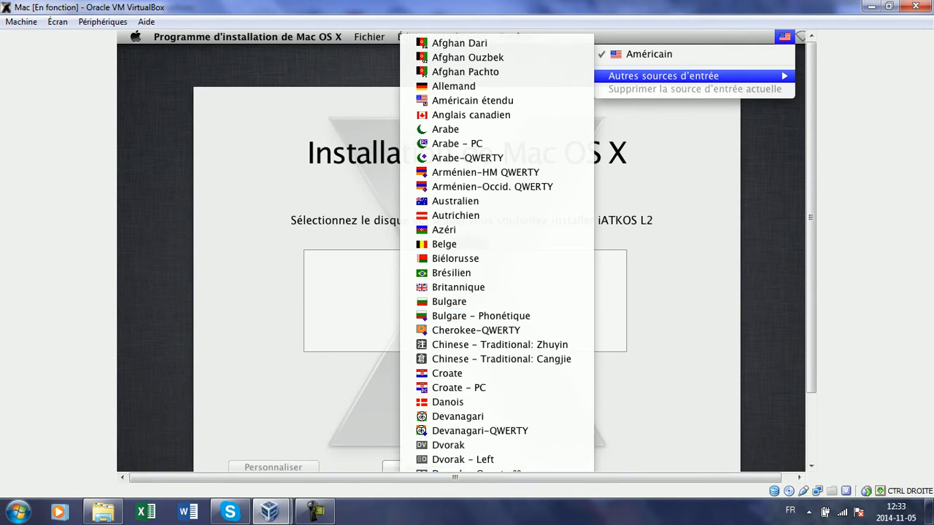
Switch the VM to full screen and select Français canadien - CSA as keyboard input
{"action": "left_click", "coordinate": [57, 22]}
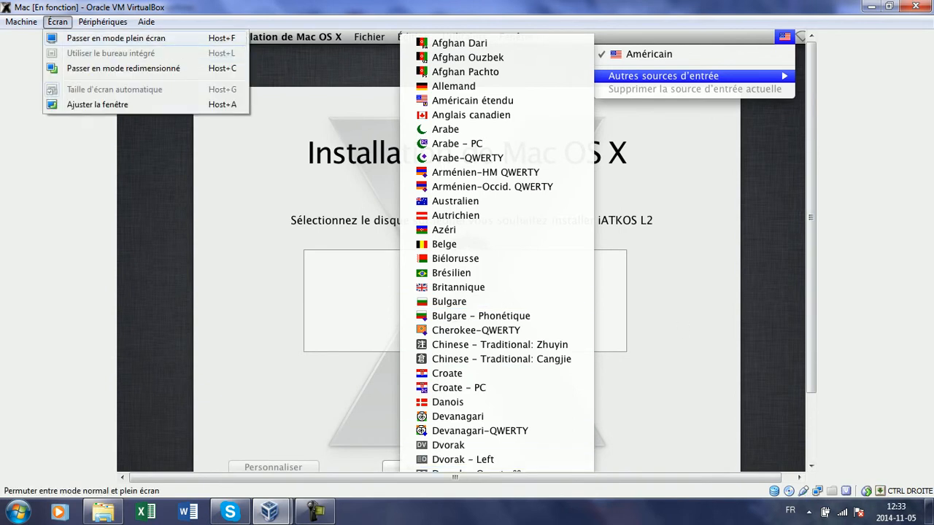
{"action": "left_click", "coordinate": [81, 37]}
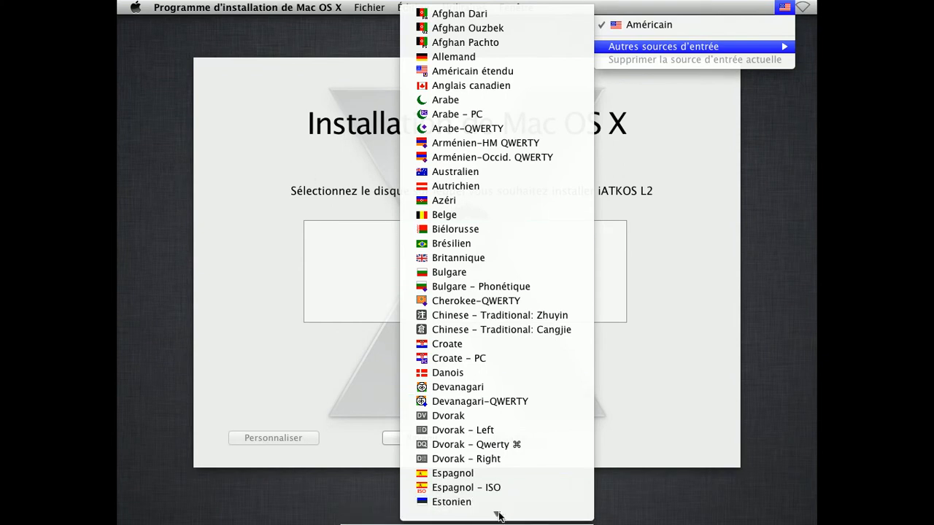
{"action": "mouse_move", "coordinate": [498, 514]}
{"action": "scroll", "coordinate": [503, 467], "scroll_direction": "down", "scroll_amount": 3}
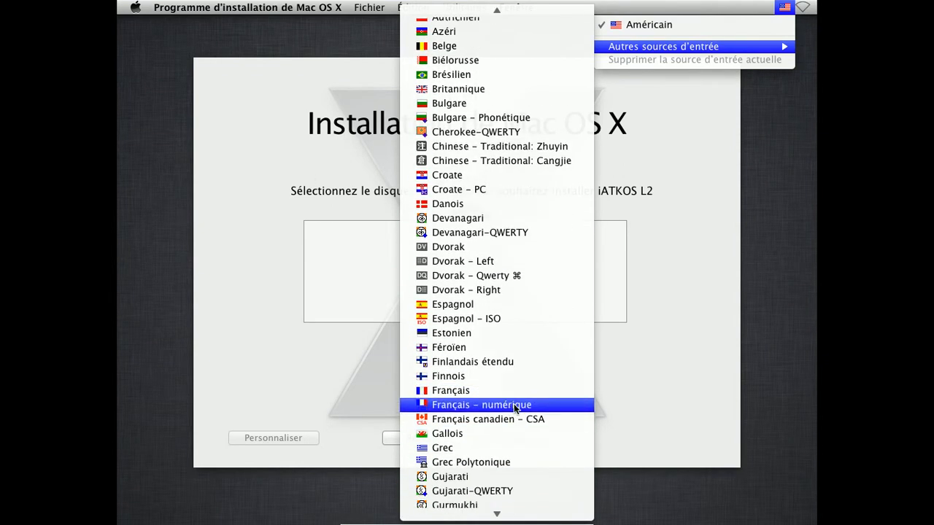
{"action": "left_click", "coordinate": [540, 419]}
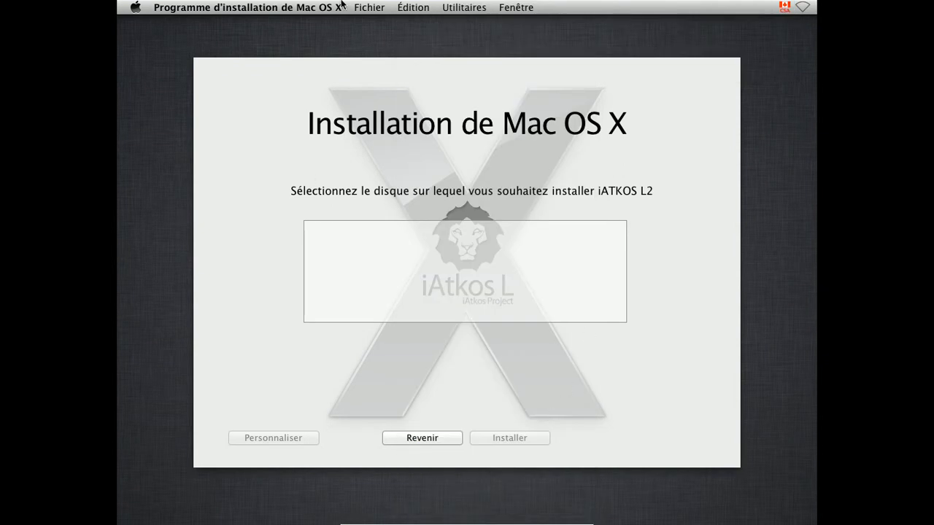
Launch Disk Utility, select the 42.95 Go VBOX HARDDISK and open its Effacer options
{"action": "left_click", "coordinate": [459, 8]}
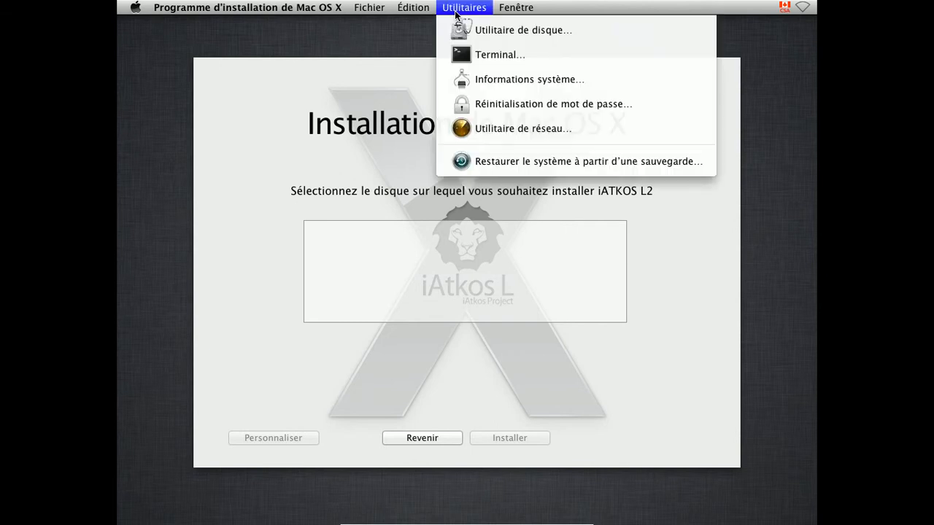
{"action": "left_click", "coordinate": [467, 33]}
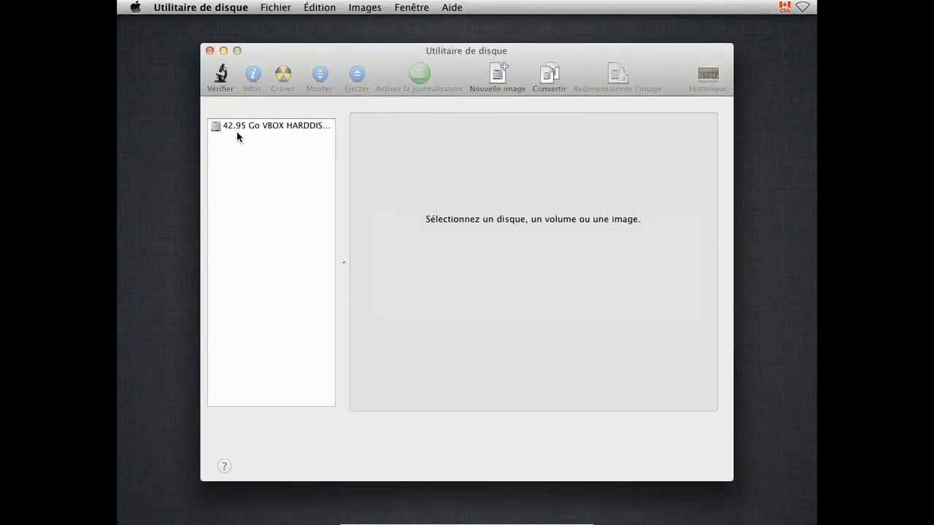
{"action": "left_click", "coordinate": [240, 126]}
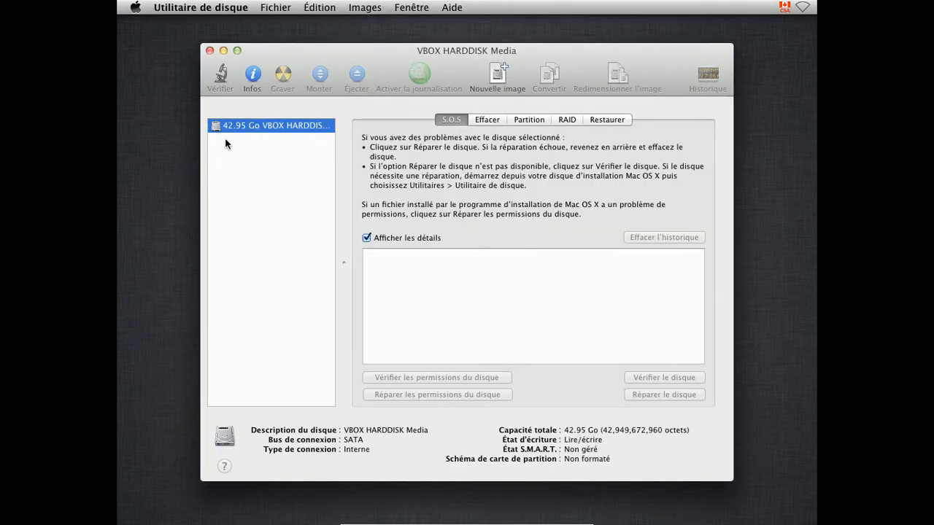
{"action": "left_click", "coordinate": [486, 120]}
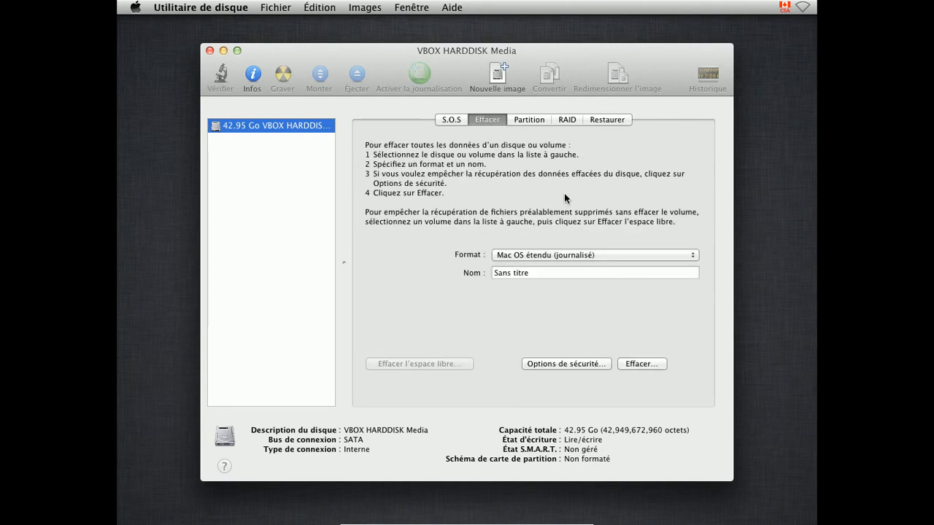
{"action": "left_click", "coordinate": [657, 272]}
Name the volume OsX and erase the disk as Mac OS étendu (journalisé), confirming
{"action": "key", "text": "BackSpace"}
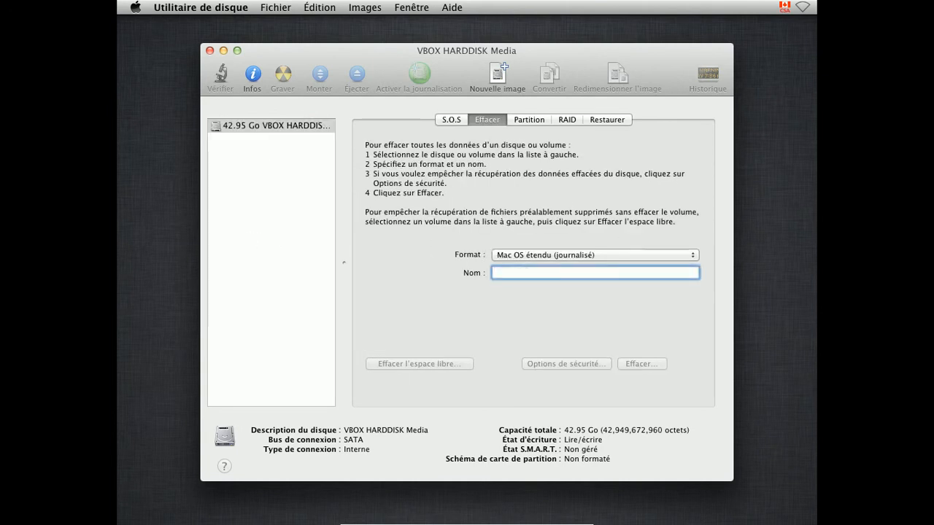
{"action": "type", "text": "Ma"}
{"action": "key", "text": "BackSpace"}
{"action": "key", "text": "BackSpace"}
{"action": "type", "text": "Os"}
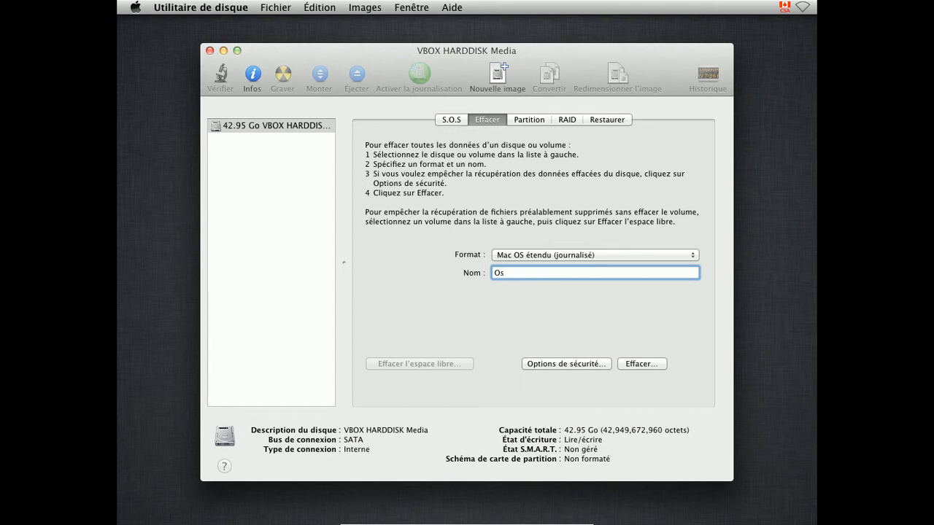
{"action": "type", "text": " X"}
{"action": "key", "text": "BackSpace"}
{"action": "left_click", "coordinate": [504, 273]}
{"action": "key", "text": "BackSpace"}
{"action": "left_click", "coordinate": [636, 363]}
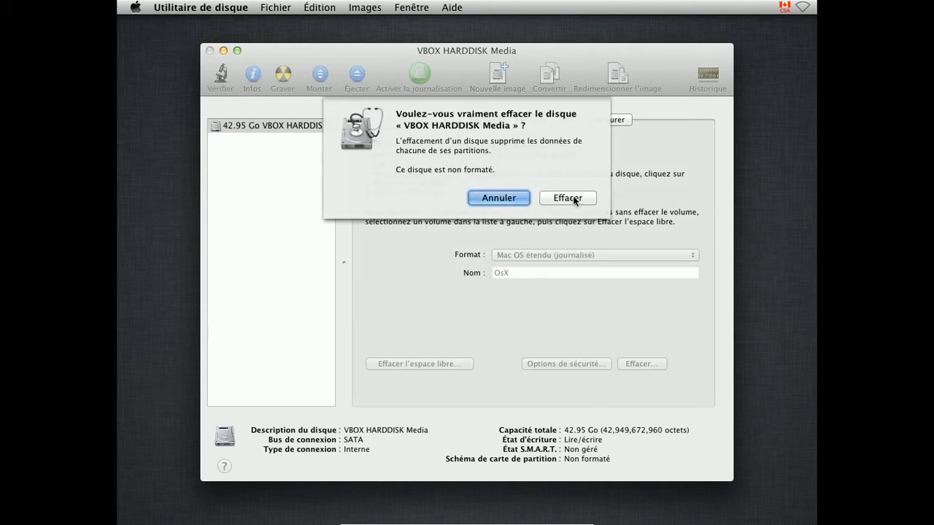
{"action": "left_click", "coordinate": [567, 198]}
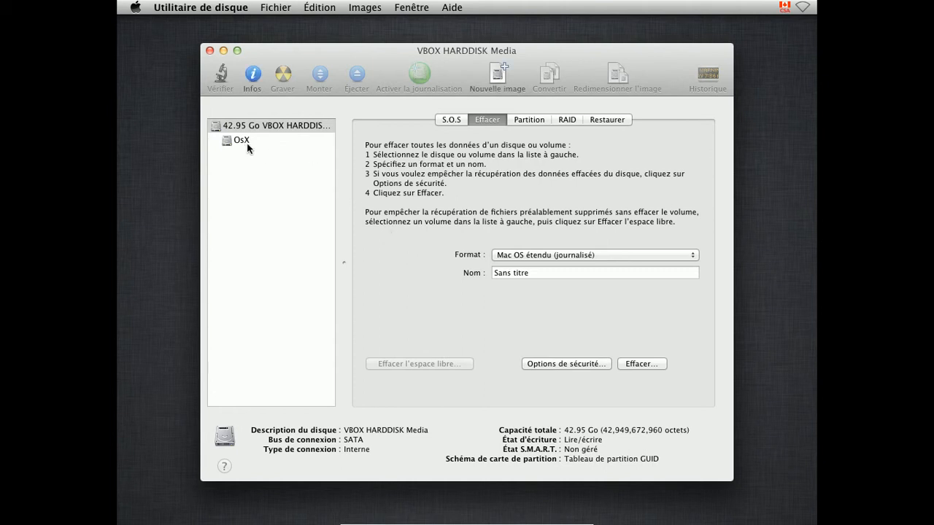
Quit Disk Utility, choose the OsX disk and start installing iATKOS L2
{"action": "left_click", "coordinate": [209, 51]}
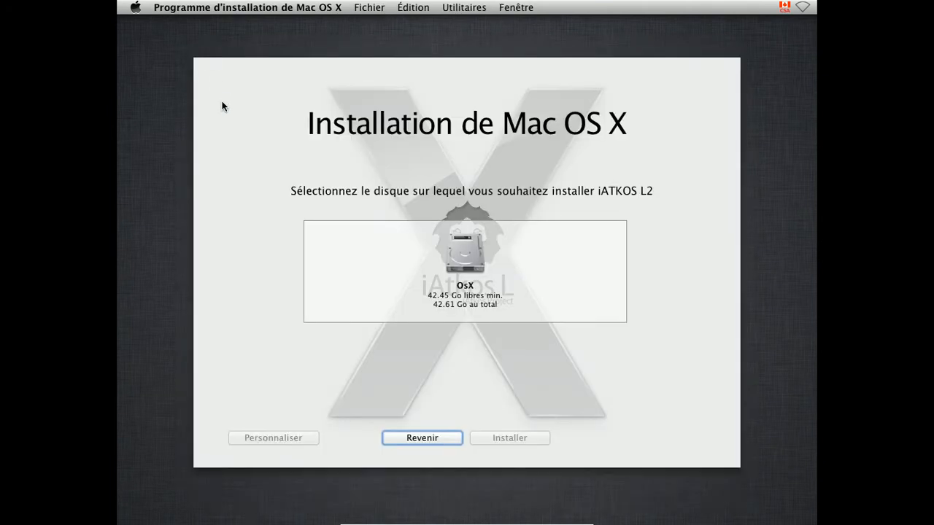
{"action": "left_click", "coordinate": [475, 267]}
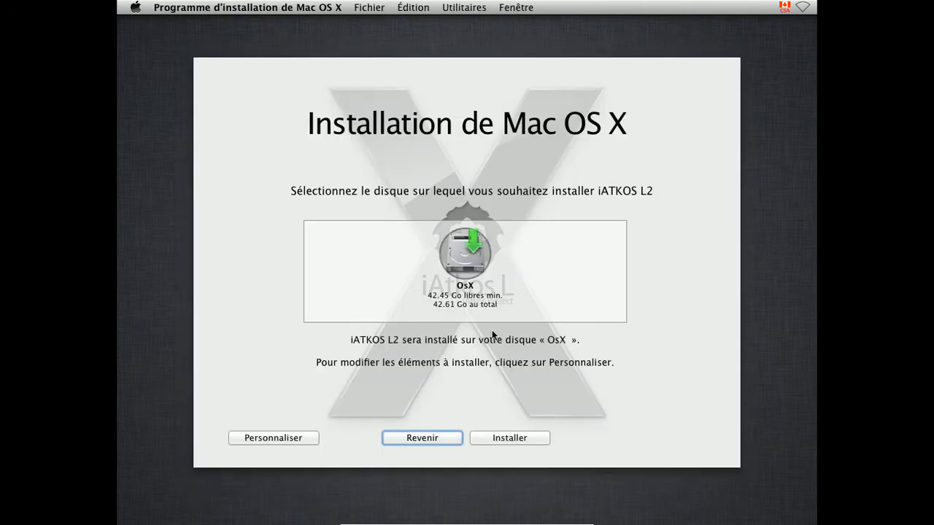
{"action": "left_click", "coordinate": [510, 436]}
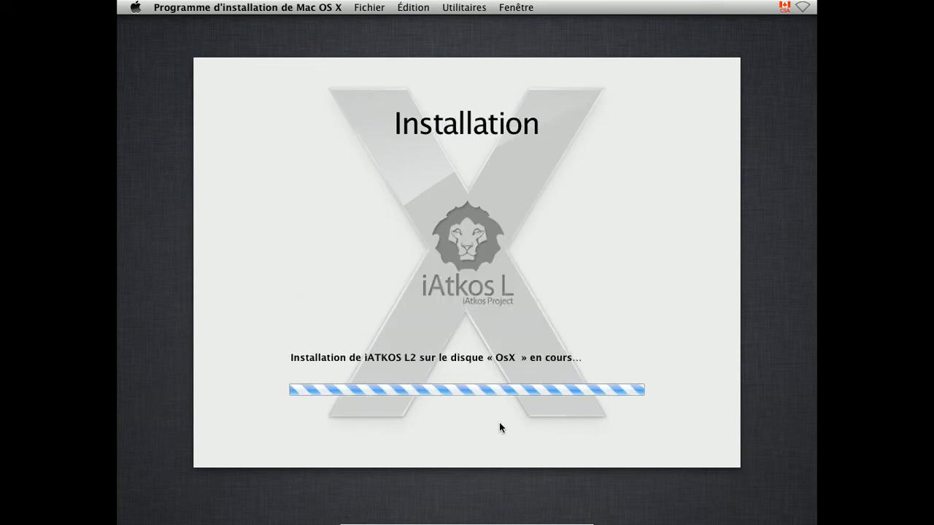
Switch briefly to the VirtualBox Manager, return to the Mac VM, and open Périphériques
{"action": "mouse_move", "coordinate": [474, 523]}
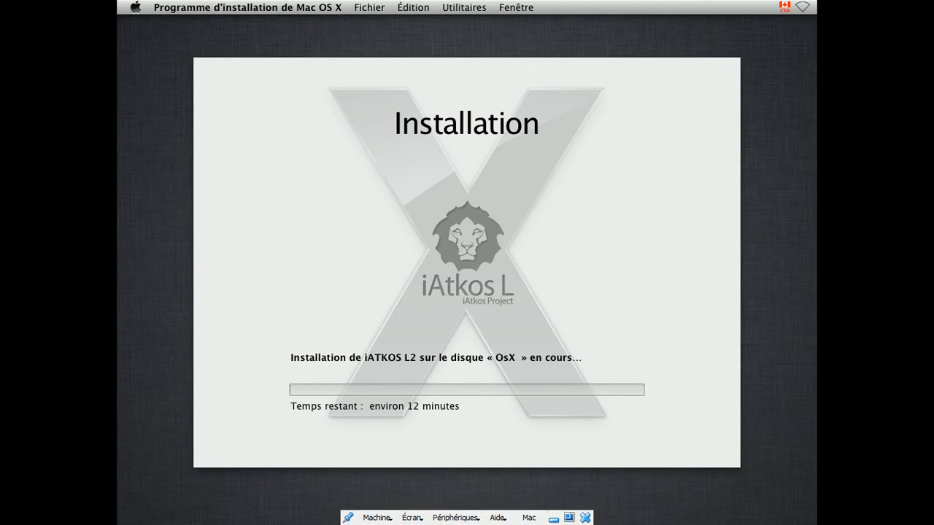
{"action": "left_click", "coordinate": [553, 518]}
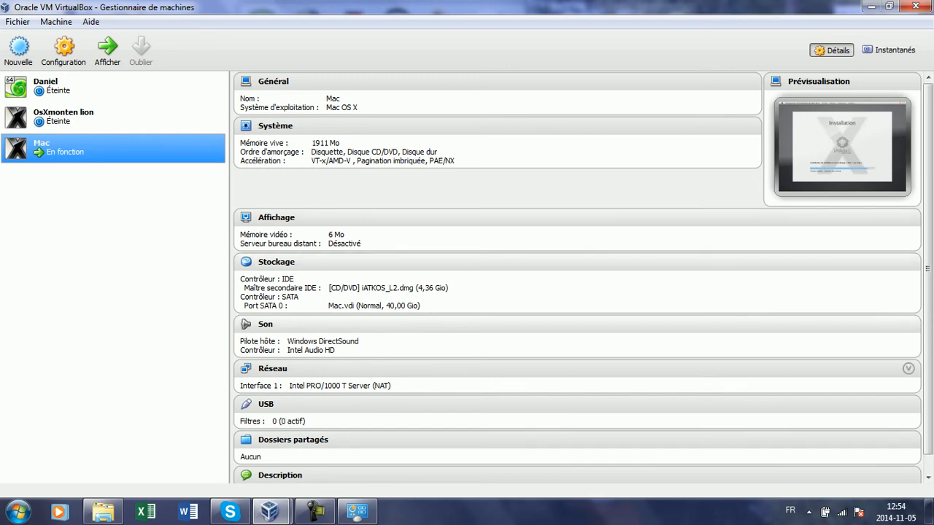
{"action": "left_click", "coordinate": [270, 511]}
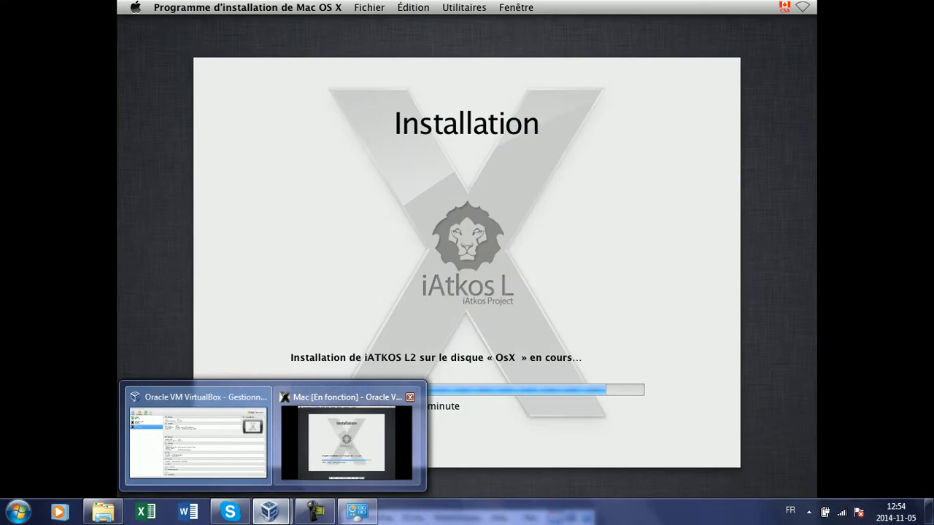
{"action": "left_click", "coordinate": [347, 438]}
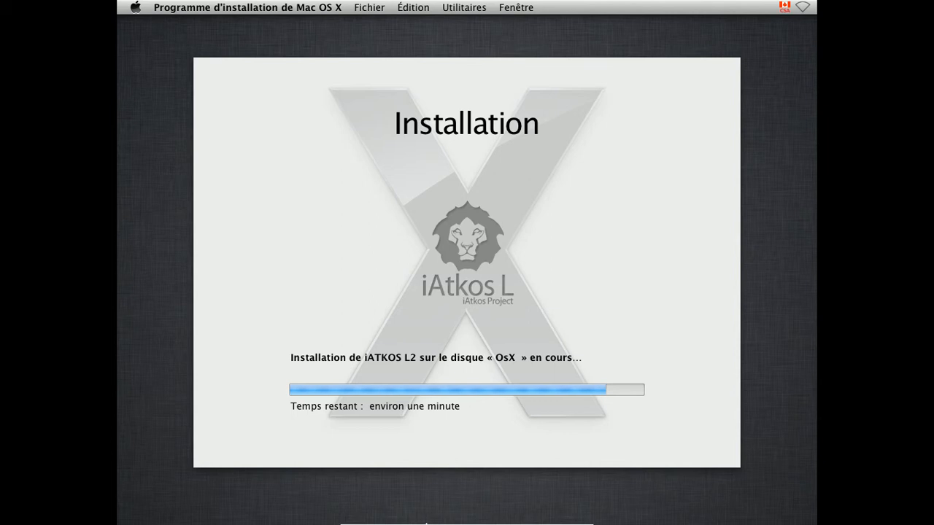
{"action": "mouse_move", "coordinate": [425, 522]}
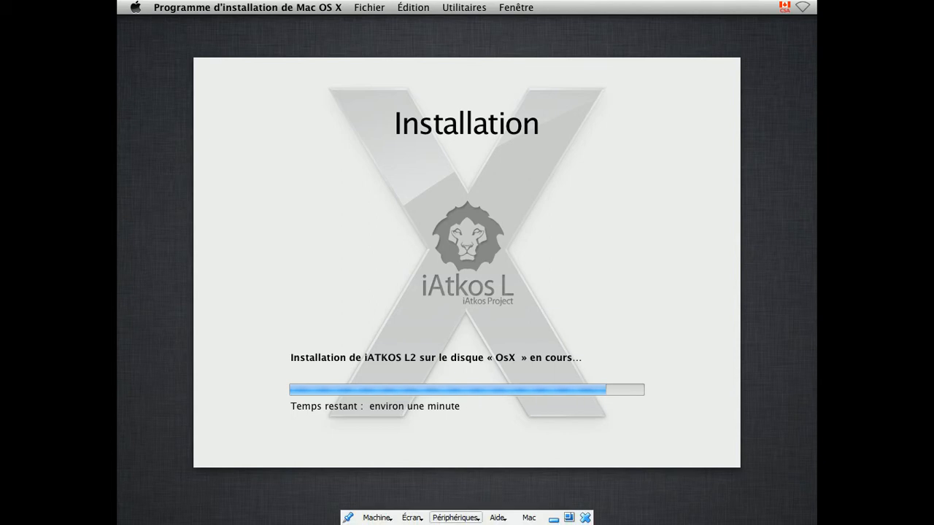
{"action": "left_click", "coordinate": [455, 517]}
{"action": "mouse_move", "coordinate": [511, 390]}
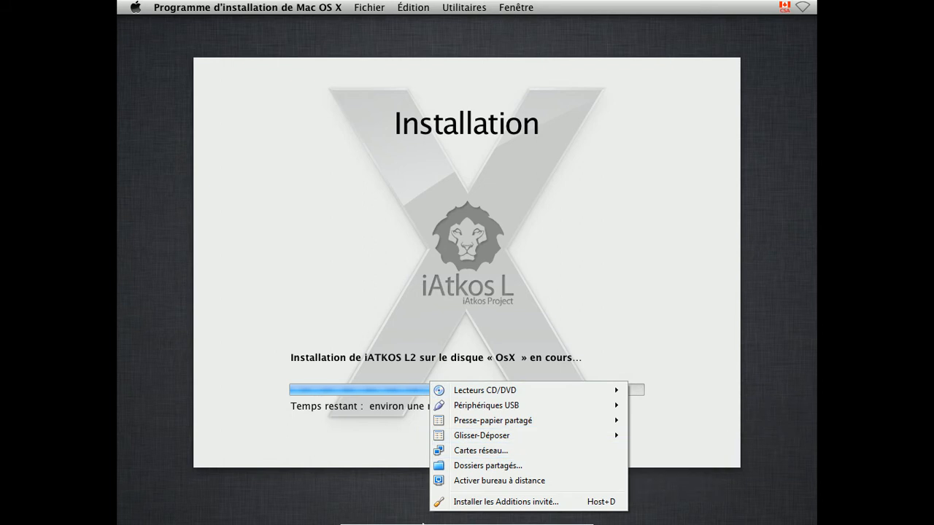
Close the Périphériques menu and let the iATKOS L2 progress bar fill
{"action": "left_click", "coordinate": [434, 272]}
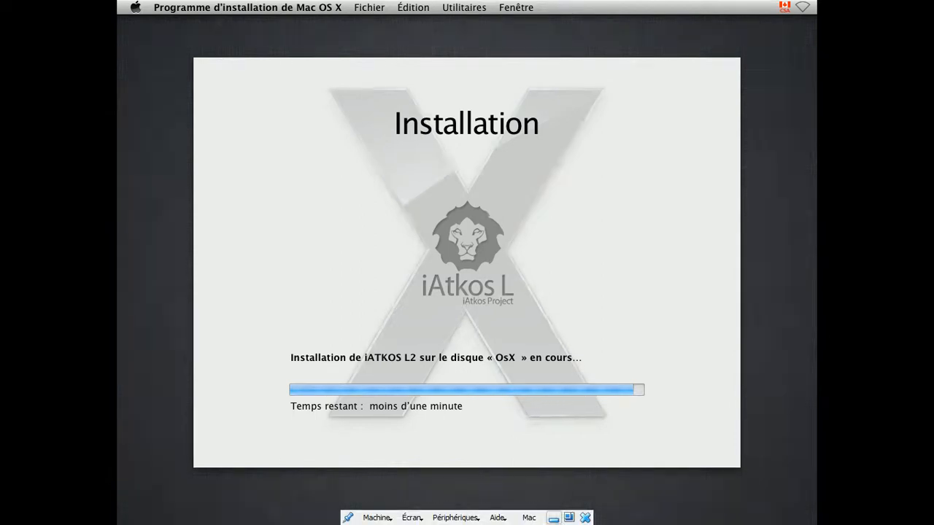
Minimise the Mac VM to check the Manager, restore it from the taskbar, and exit full screen
{"action": "left_click", "coordinate": [555, 517]}
{"action": "left_click", "coordinate": [315, 511]}
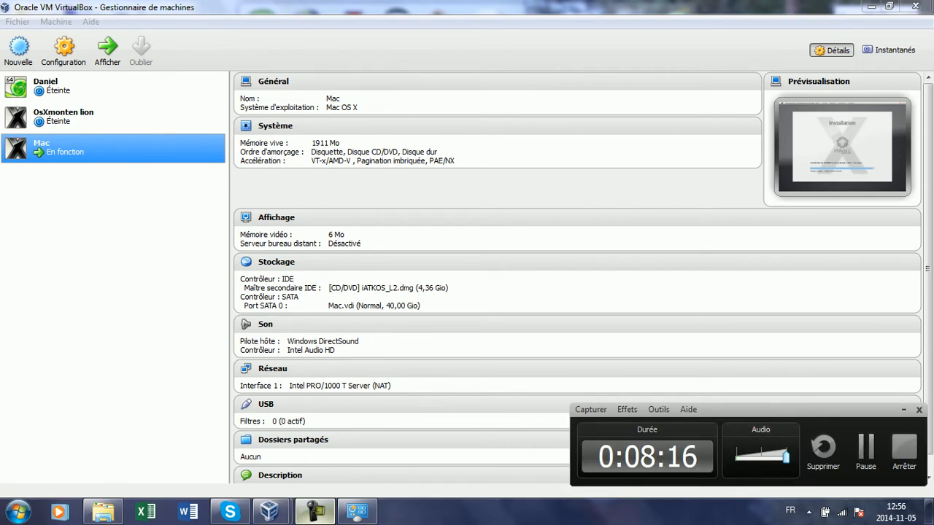
{"action": "left_click", "coordinate": [315, 511]}
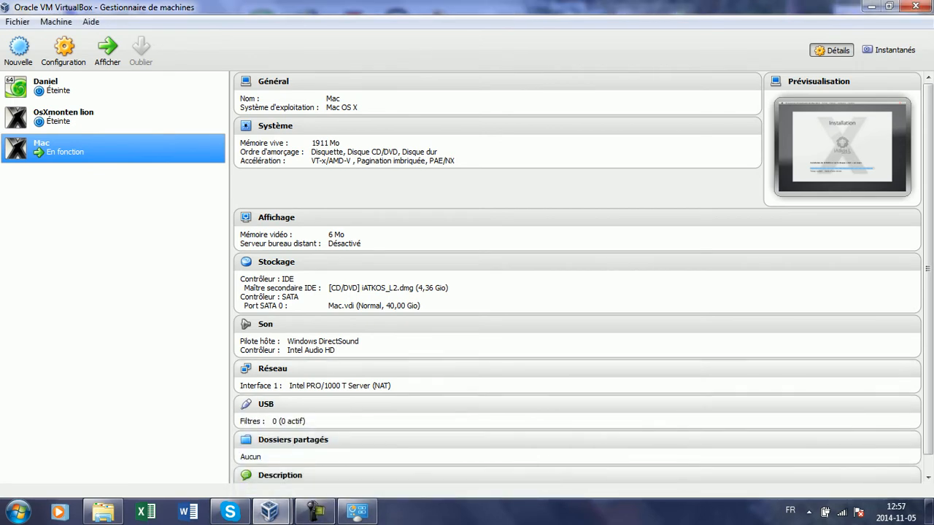
{"action": "mouse_move", "coordinate": [270, 510]}
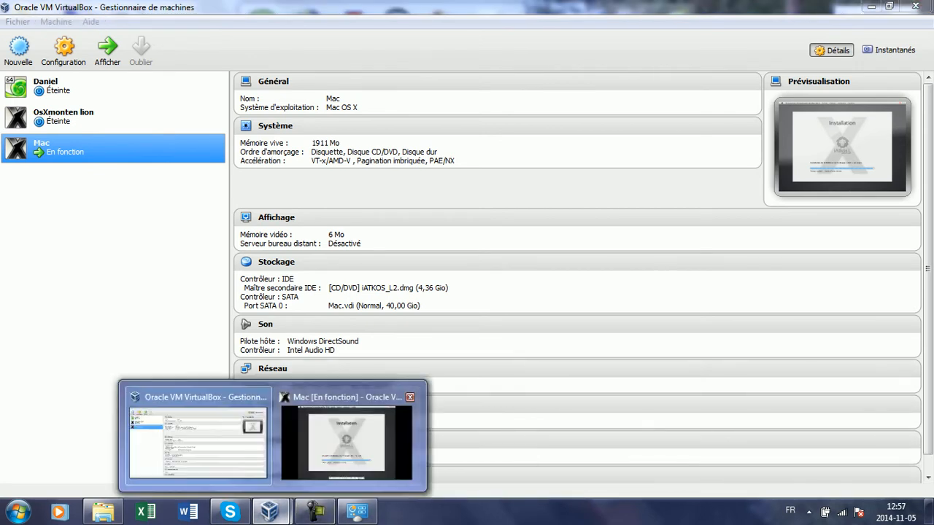
{"action": "left_click", "coordinate": [350, 468]}
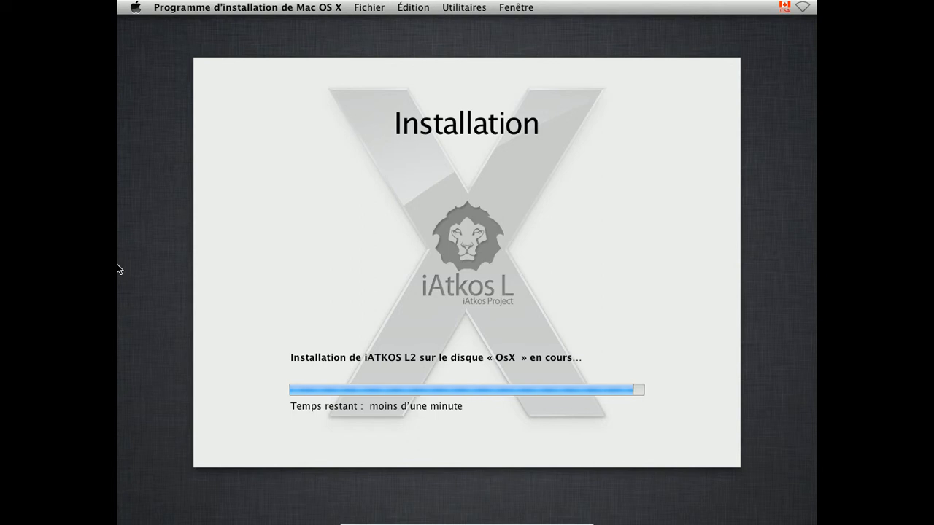
{"action": "mouse_move", "coordinate": [466, 522]}
{"action": "mouse_move", "coordinate": [616, 522]}
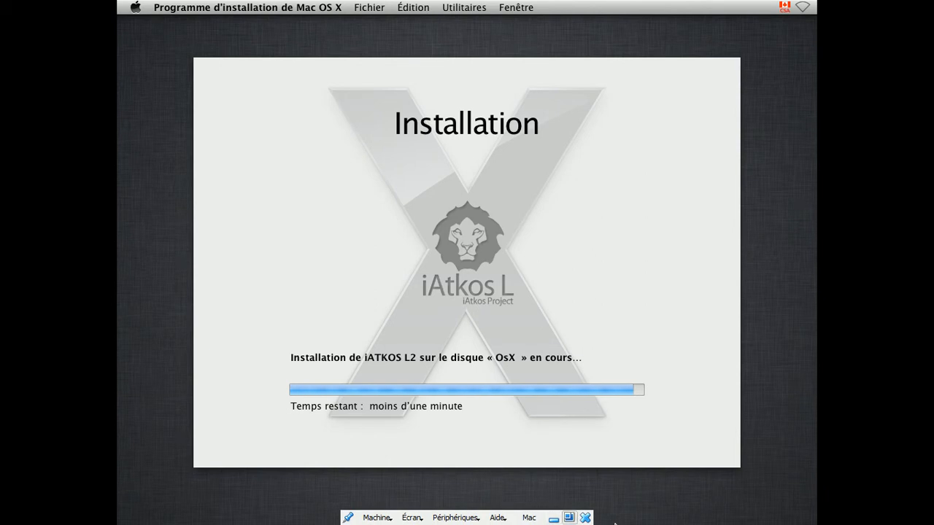
{"action": "left_click", "coordinate": [568, 517]}
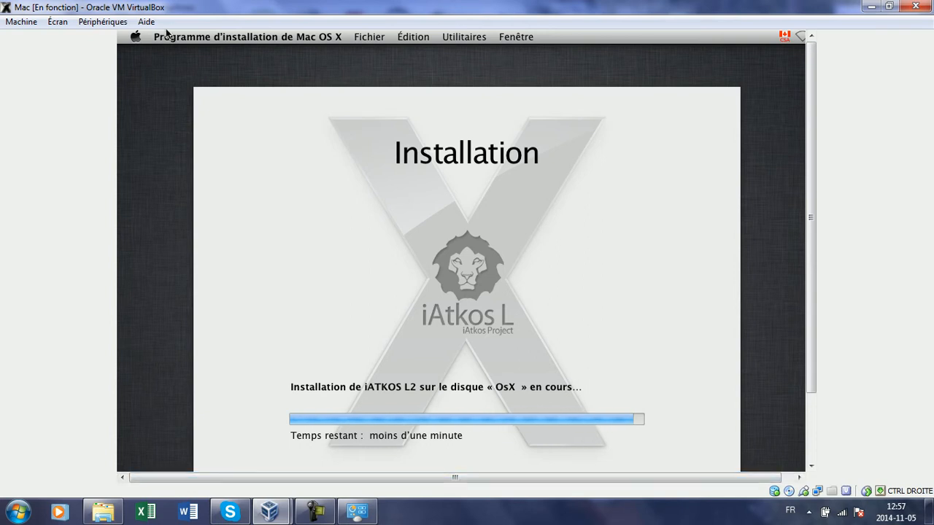
Choose Écran > Passer en mode plein écran to return the Mac VM to full screen
{"action": "left_click", "coordinate": [58, 22]}
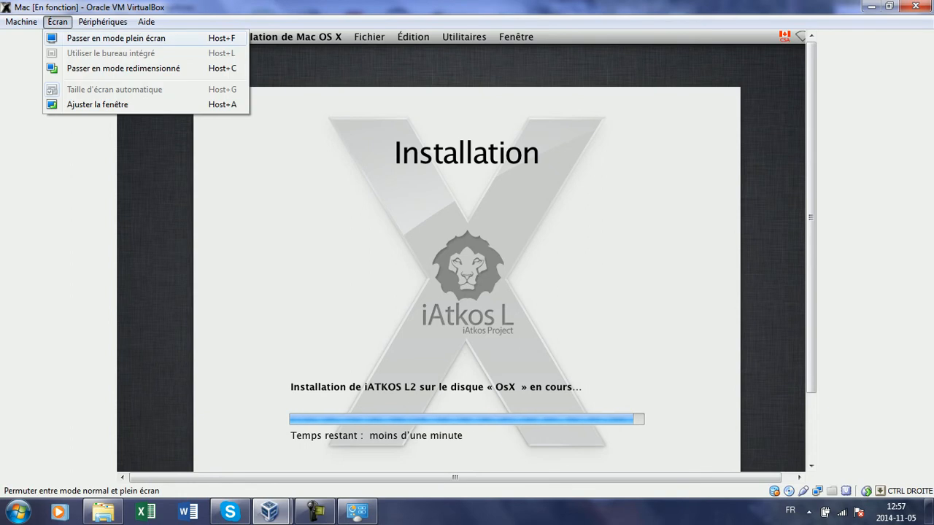
{"action": "left_click", "coordinate": [166, 37]}
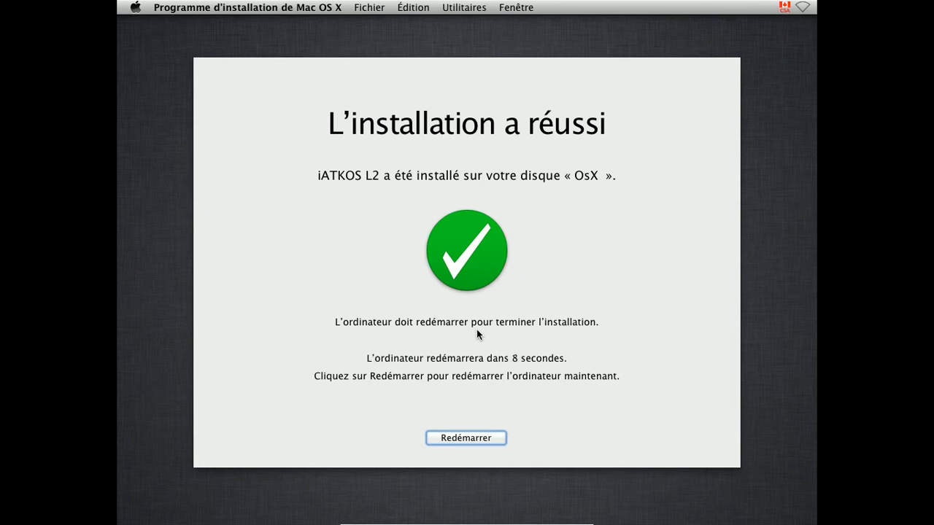
Restart the Mac via Redémarrer, then close the VM choosing Éteindre la machine
{"action": "left_click", "coordinate": [479, 440]}
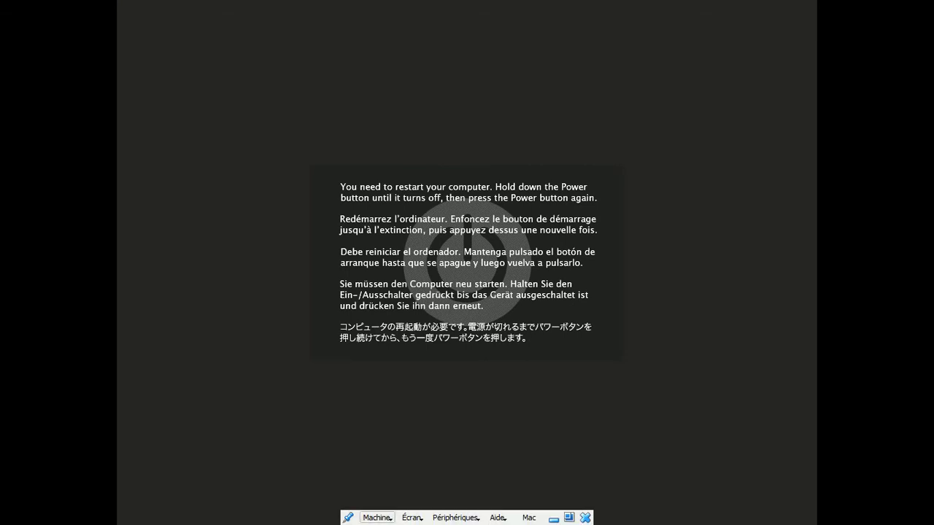
{"action": "left_click", "coordinate": [377, 517]}
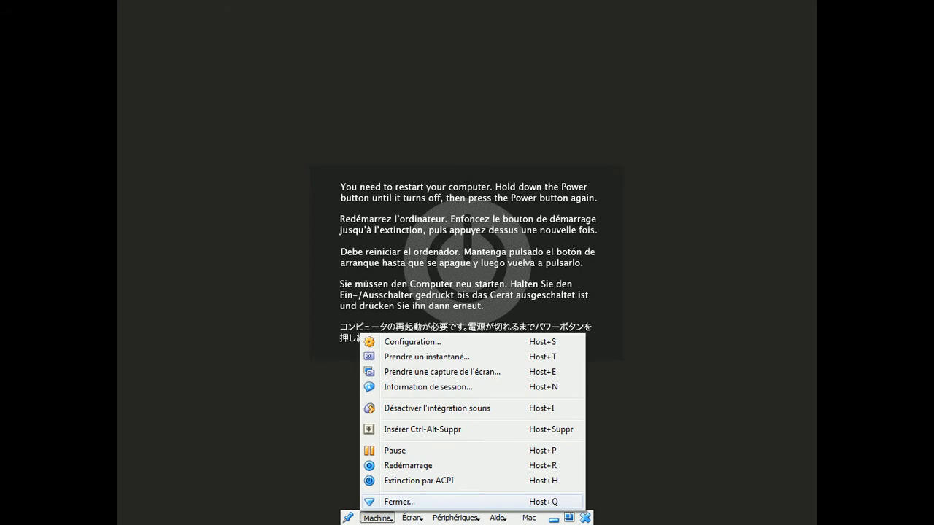
{"action": "left_click", "coordinate": [400, 501]}
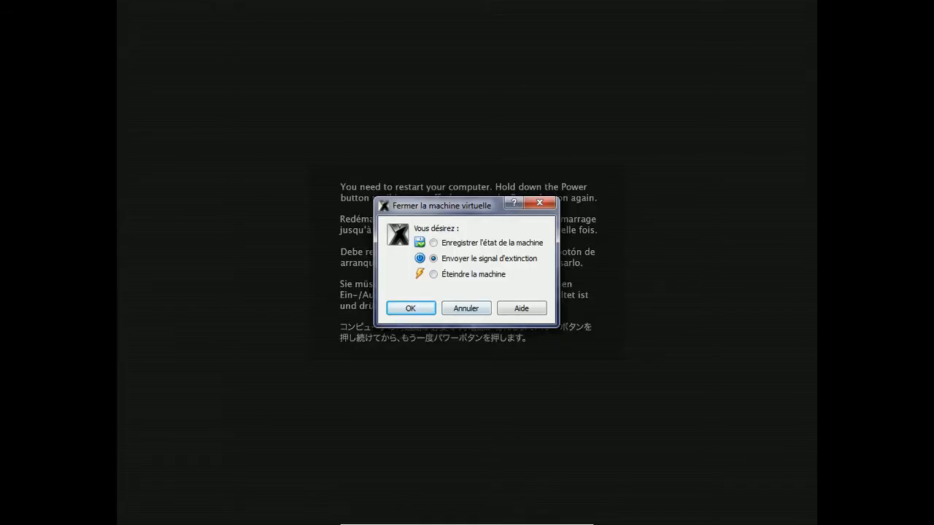
{"action": "left_click", "coordinate": [434, 274]}
{"action": "key", "text": "Return"}
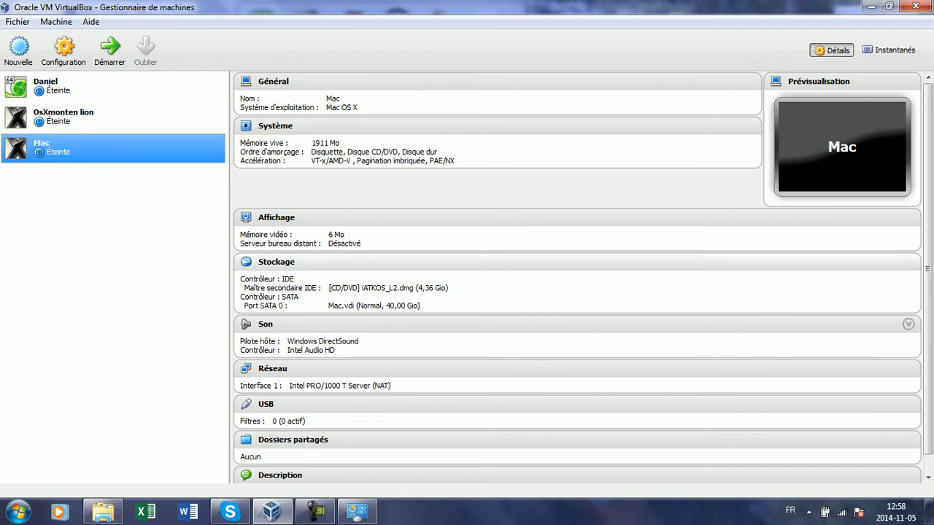
Close the leftover Control Panel window from the taskbar and start the Mac VM with Démarrer
{"action": "right_click", "coordinate": [356, 510]}
{"action": "left_click", "coordinate": [335, 474]}
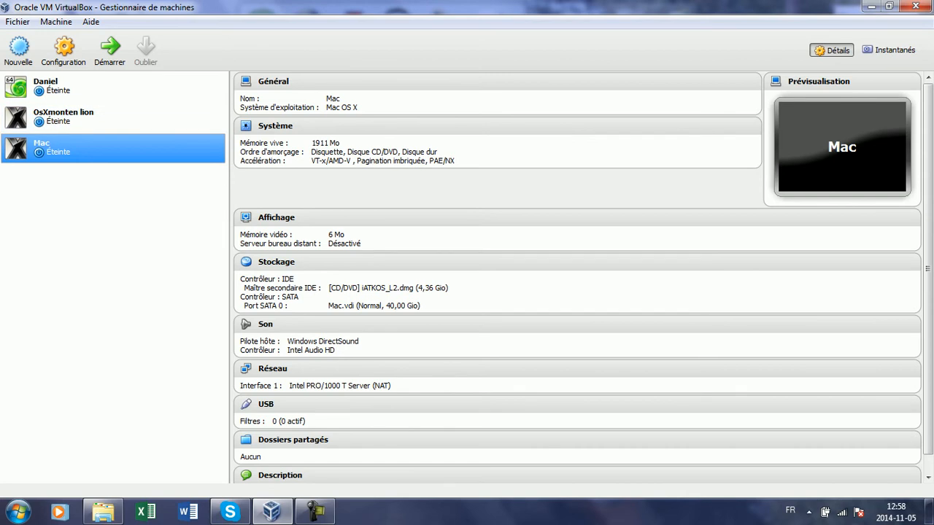
{"action": "left_click", "coordinate": [110, 49]}
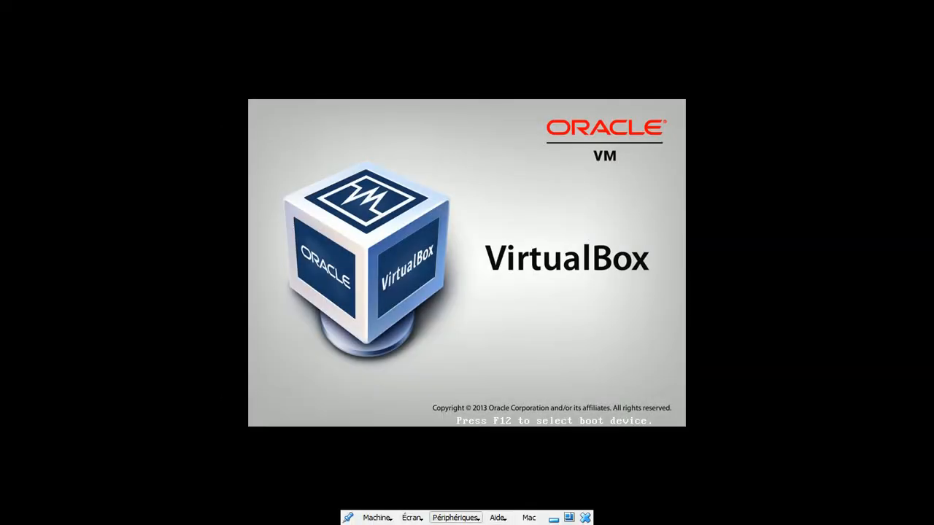
Eject iATKOS_L2.dmg from the virtual CD/DVD drive and verify no image remains checked
{"action": "left_click", "coordinate": [456, 517]}
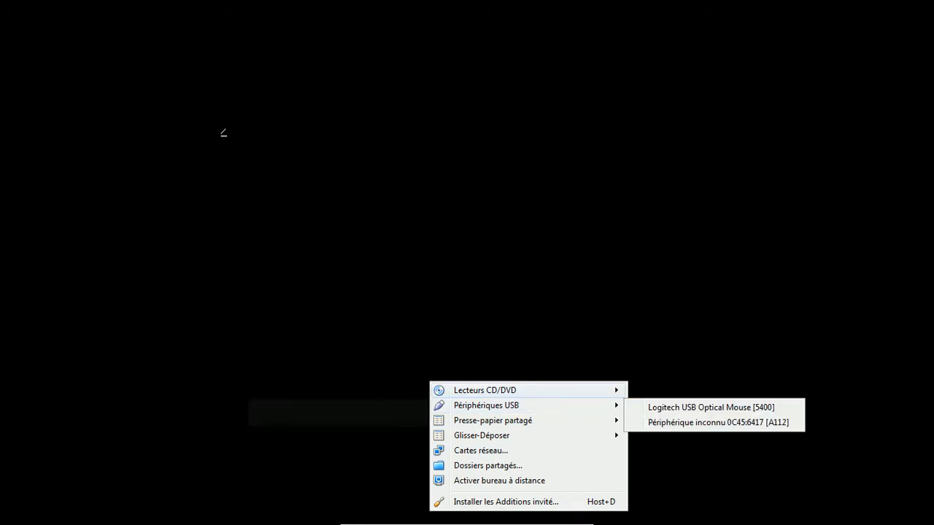
{"action": "mouse_move", "coordinate": [511, 391]}
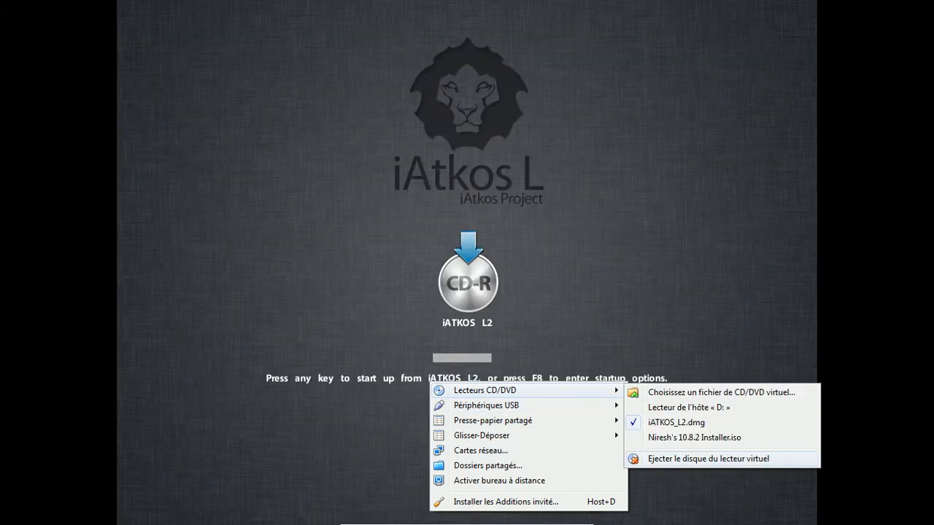
{"action": "left_click", "coordinate": [700, 458]}
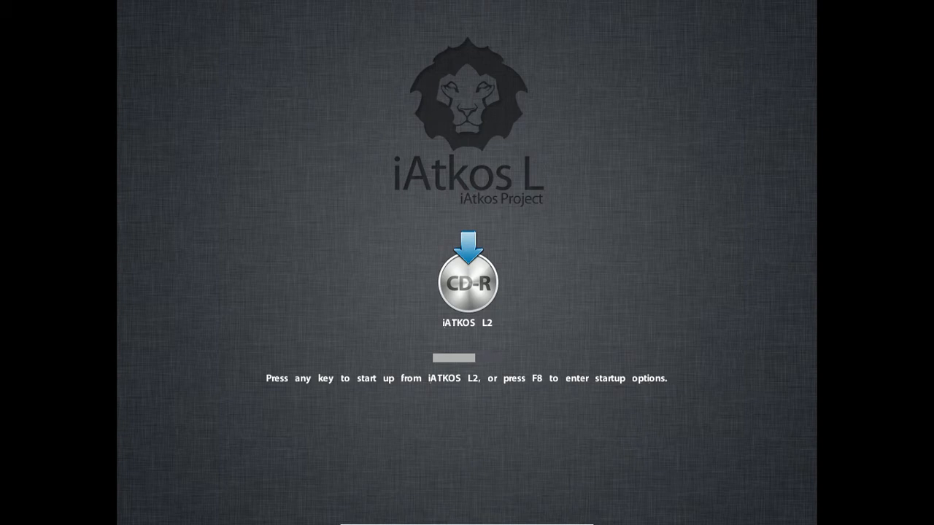
{"action": "left_click", "coordinate": [455, 517]}
{"action": "mouse_move", "coordinate": [485, 390]}
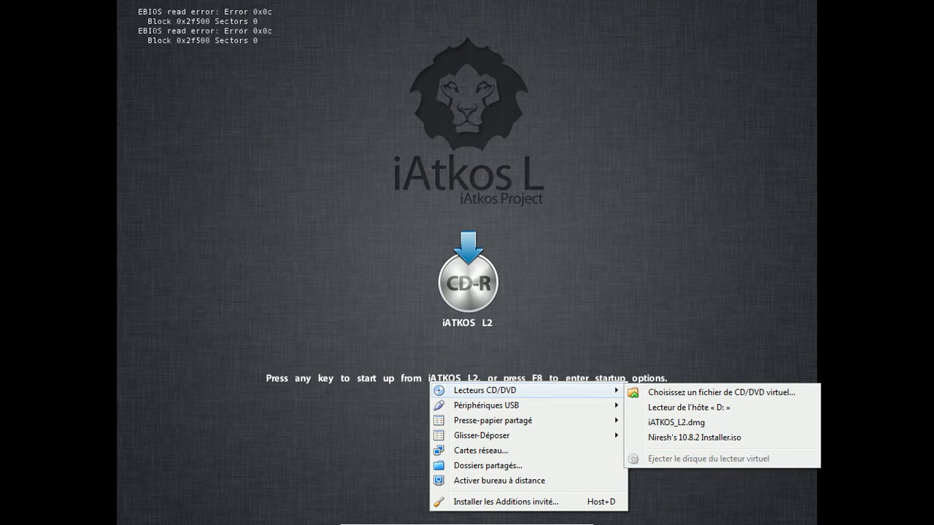
{"action": "key", "text": "Escape"}
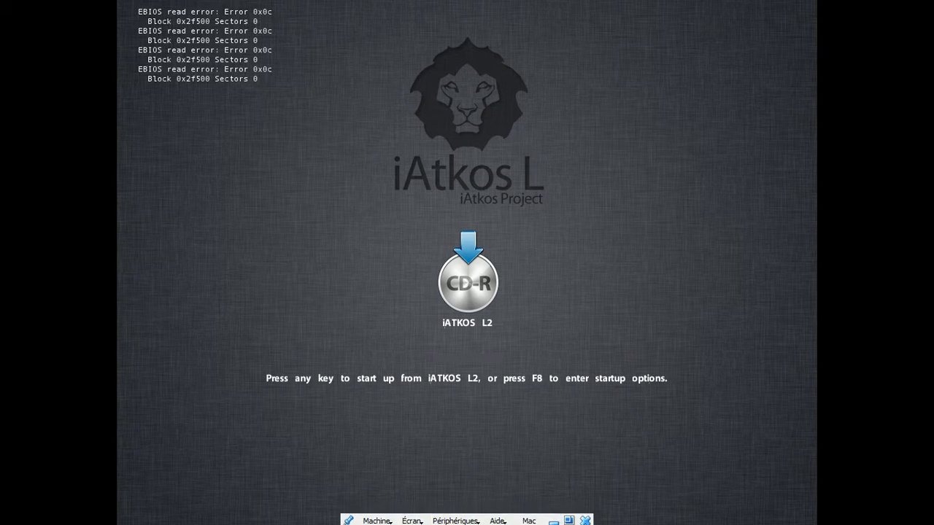
Look through the Help and Devices menus, then dismiss them
{"action": "left_click", "coordinate": [497, 518]}
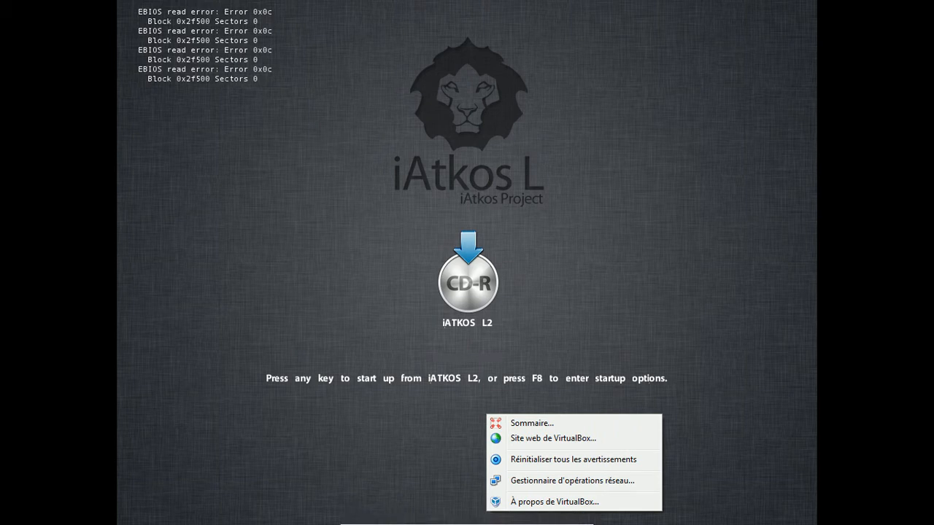
{"action": "left_click", "coordinate": [455, 518]}
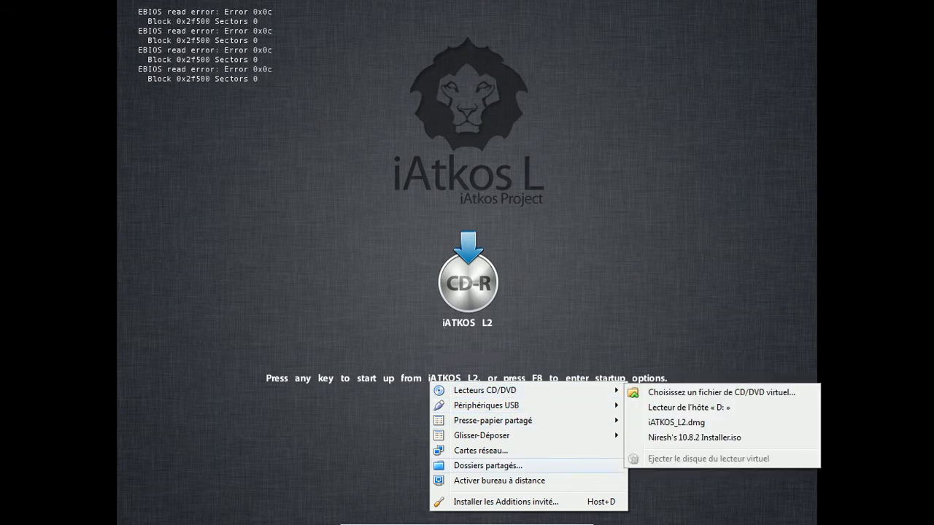
{"action": "key", "text": "Escape"}
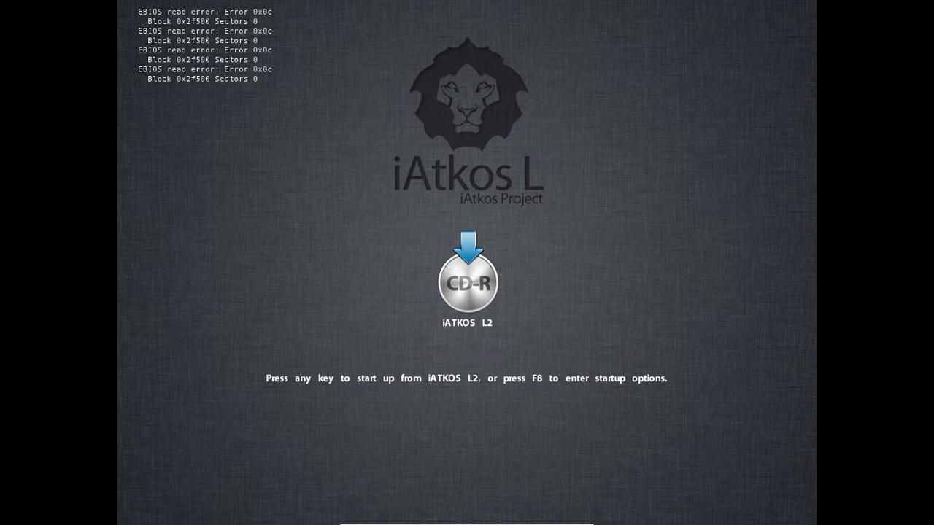
Power off the Mac VM via Machine > Close… and start it again from the Manager
{"action": "left_click", "coordinate": [413, 518]}
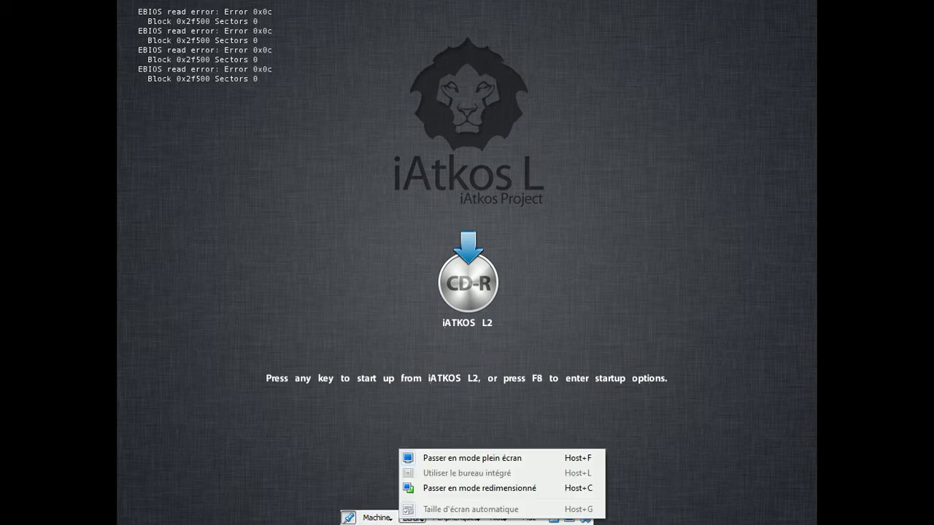
{"action": "left_click", "coordinate": [377, 518]}
{"action": "left_click", "coordinate": [377, 517]}
{"action": "left_click", "coordinate": [377, 518]}
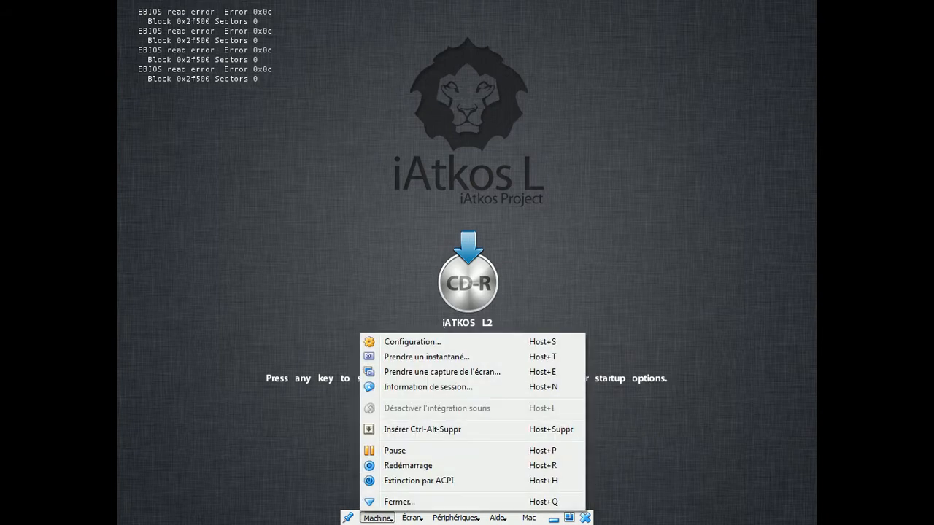
{"action": "left_click", "coordinate": [399, 501]}
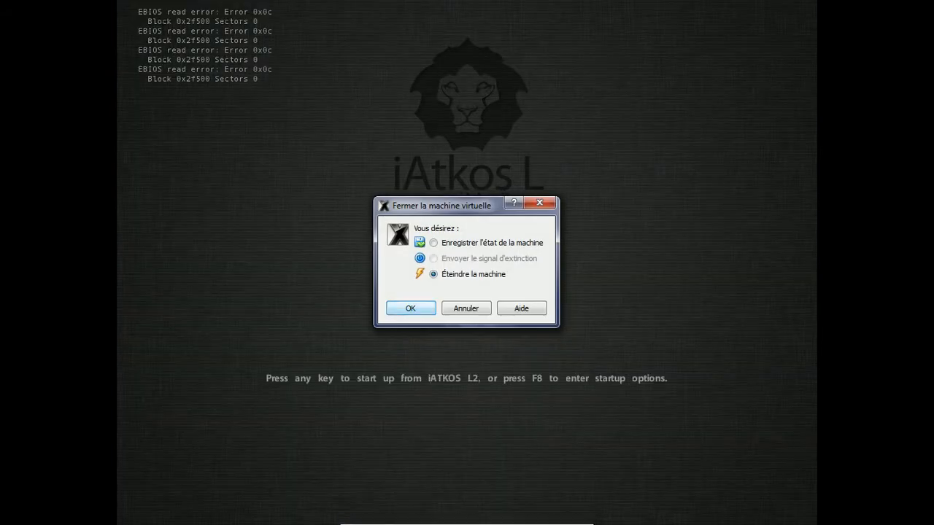
{"action": "left_click", "coordinate": [411, 308]}
{"action": "left_click", "coordinate": [109, 49]}
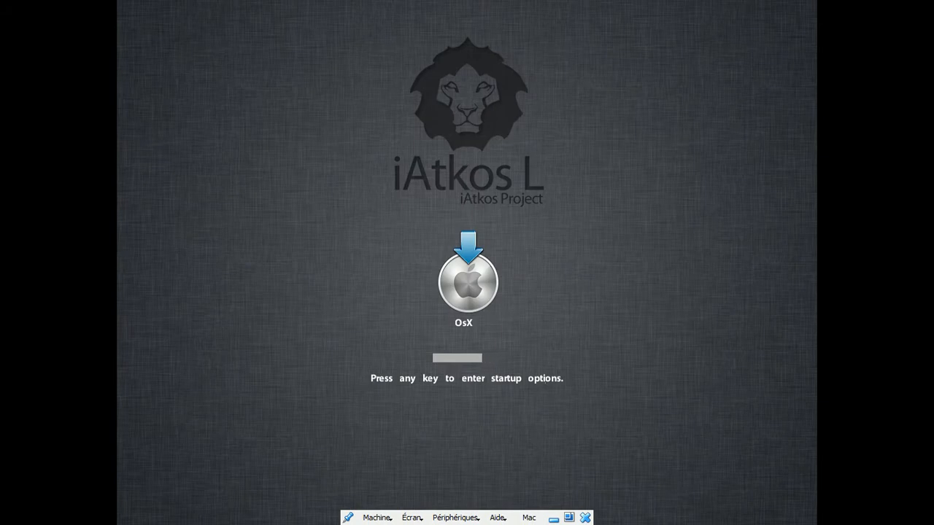
Check the CD/DVD drive (no disc) and close the menu unchanged so the Mac boots from disk
{"action": "left_click", "coordinate": [454, 517]}
{"action": "mouse_move", "coordinate": [485, 391]}
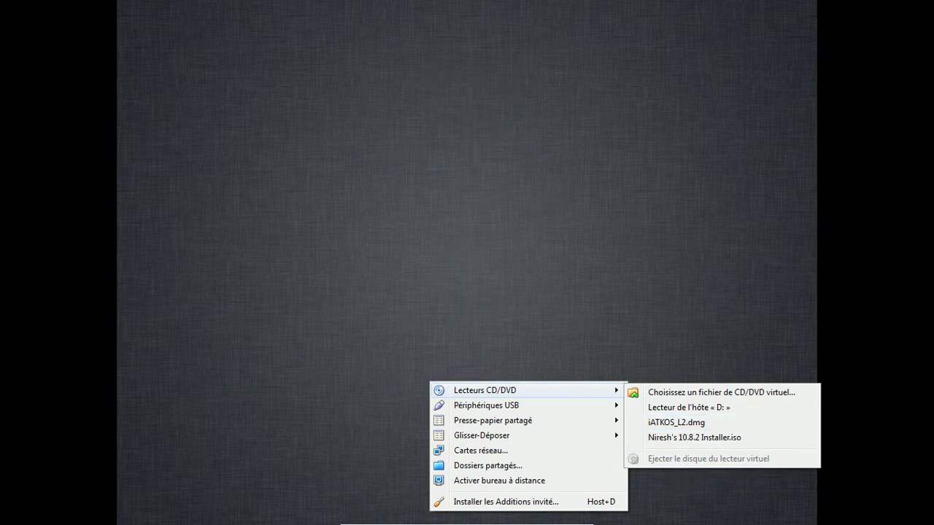
{"action": "key", "text": "Escape"}
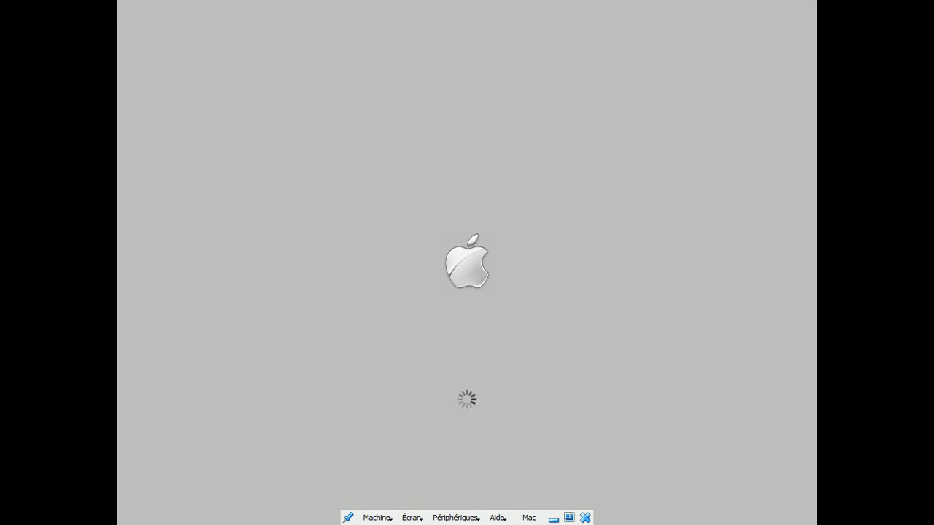
Once the Apple logo appears, minimise the Mac VM and the machine manager to show the desktop
{"action": "left_click", "coordinate": [553, 518]}
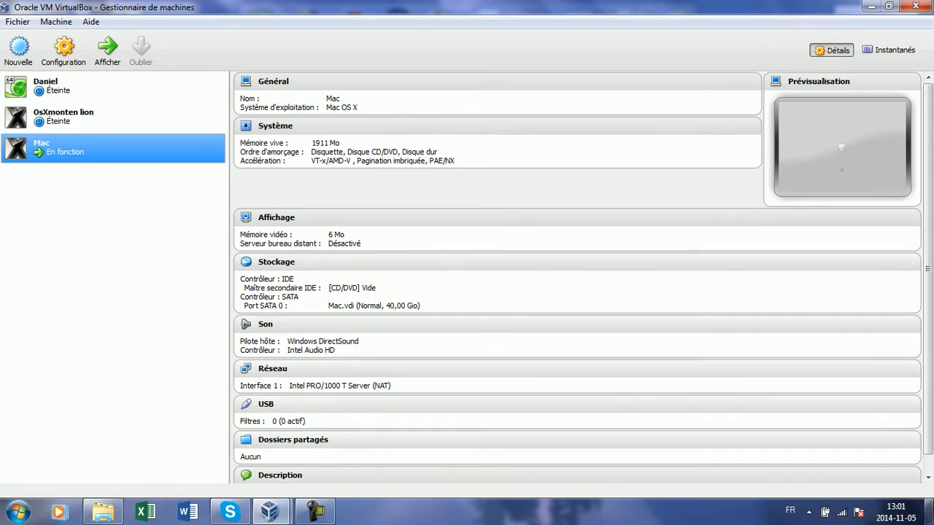
{"action": "left_click", "coordinate": [928, 511]}
{"action": "left_click_drag", "start_coordinate": [472, 153], "coordinate": [271, 334]}
{"action": "left_click", "coordinate": [16, 511]}
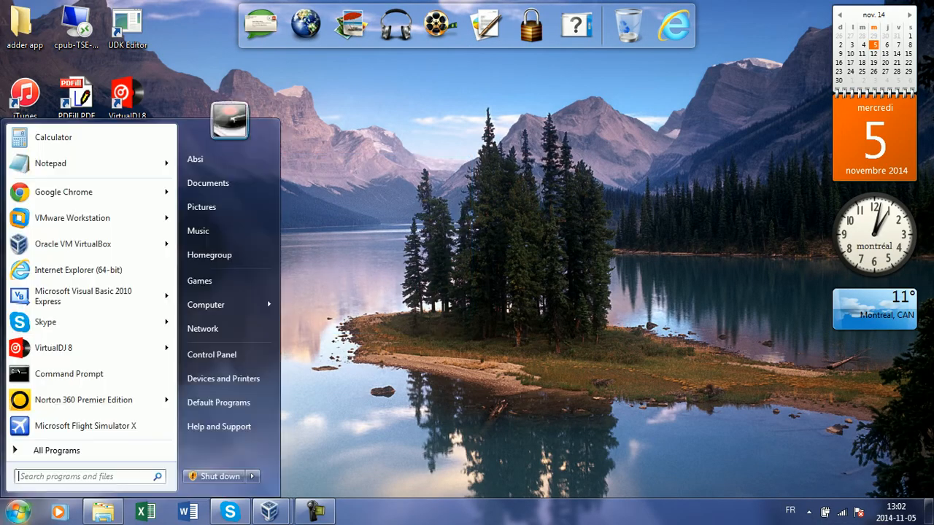
{"action": "left_click", "coordinate": [211, 354]}
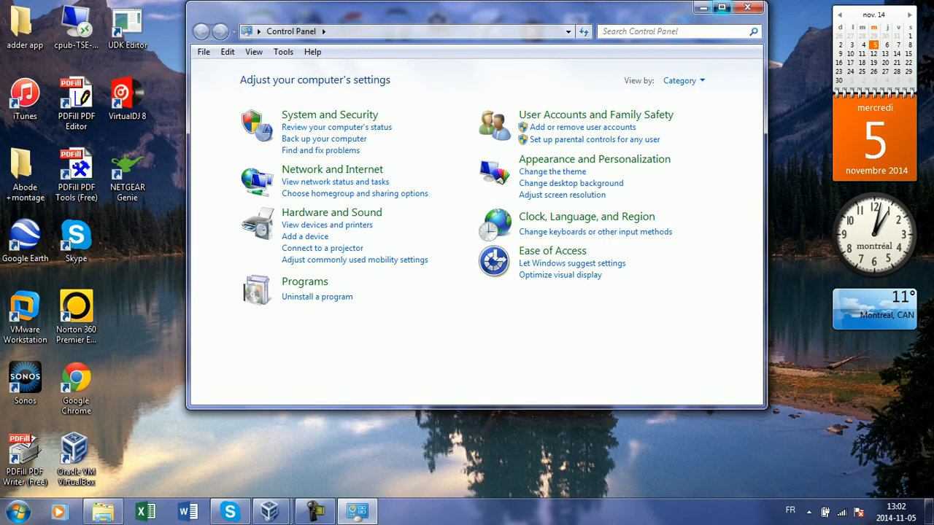
{"action": "left_click", "coordinate": [721, 7]}
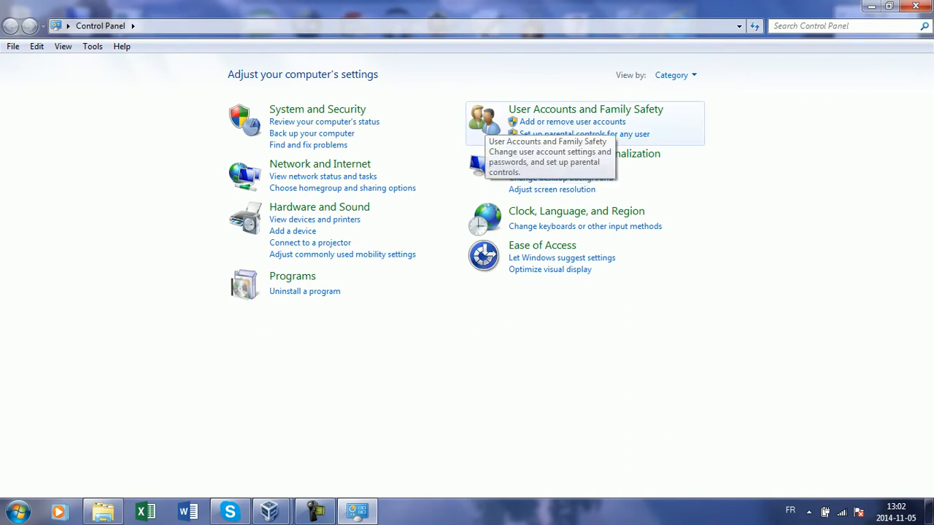
{"action": "left_click", "coordinate": [487, 121]}
{"action": "key", "text": "alt+Left"}
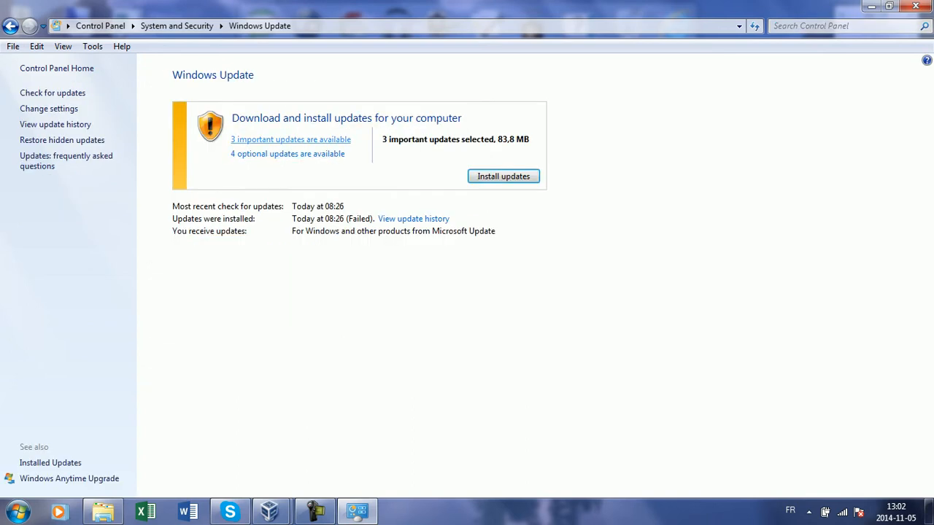
{"action": "left_click", "coordinate": [915, 6]}
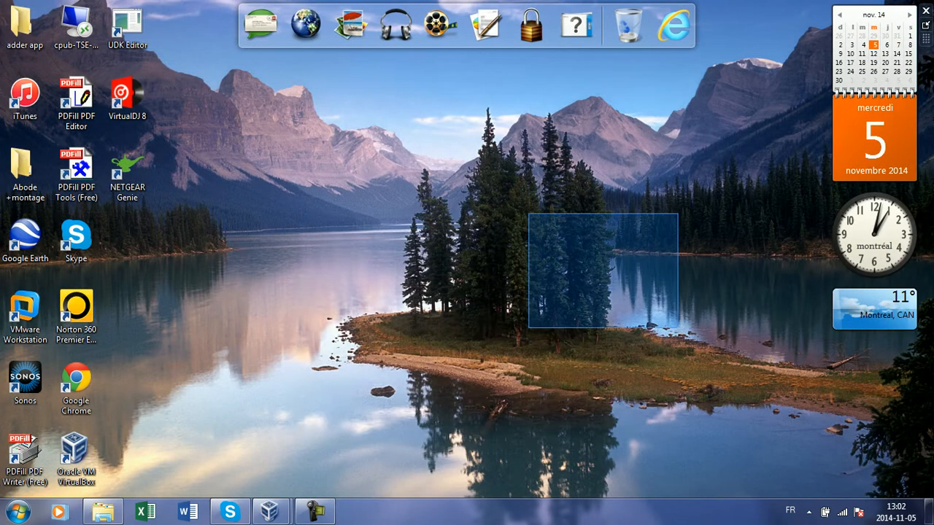
Bring the running 'Mac [En fonction]' VM back on screen from the taskbar
{"action": "mouse_move", "coordinate": [269, 512]}
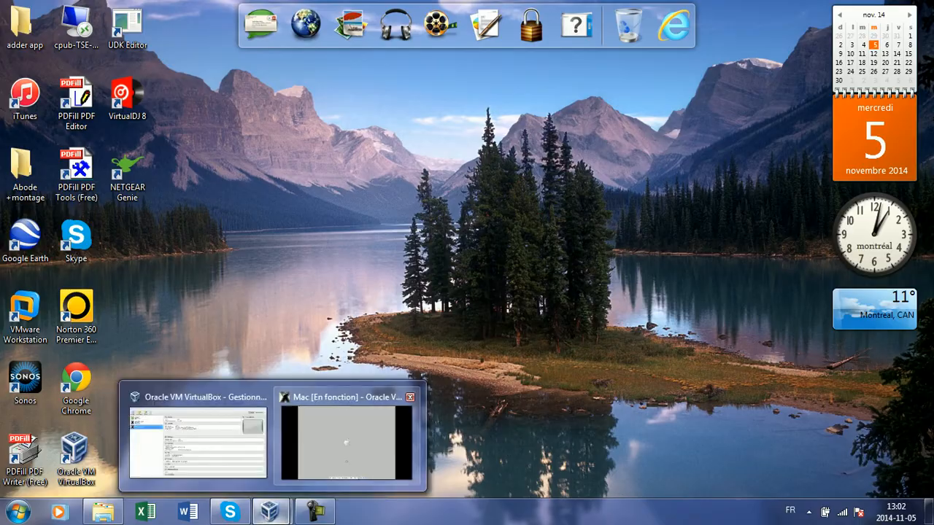
{"action": "left_click", "coordinate": [345, 439]}
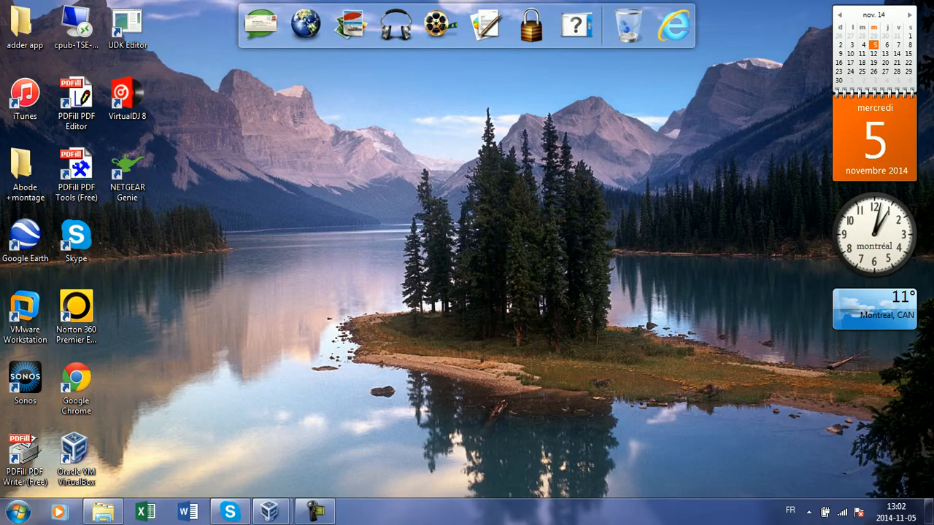
{"action": "left_click_drag", "start_coordinate": [576, 154], "coordinate": [341, 393]}
{"action": "left_click_drag", "start_coordinate": [316, 67], "coordinate": [933, 499]}
{"action": "left_click_drag", "start_coordinate": [282, 58], "coordinate": [932, 499]}
{"action": "left_click_drag", "start_coordinate": [354, 223], "coordinate": [512, 366]}
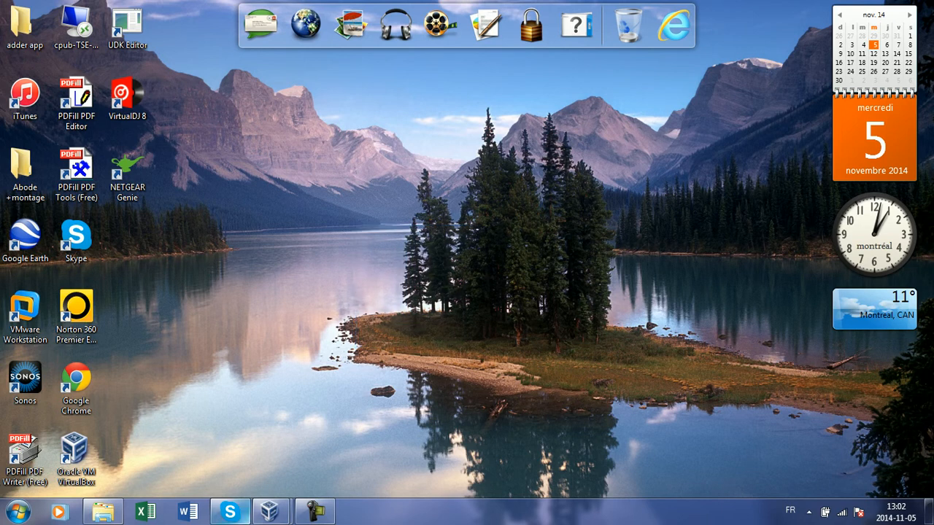
Open and minimise the iATKOS_L2.dmg folder, then restore the Mac VM full screen
{"action": "mouse_move", "coordinate": [270, 512]}
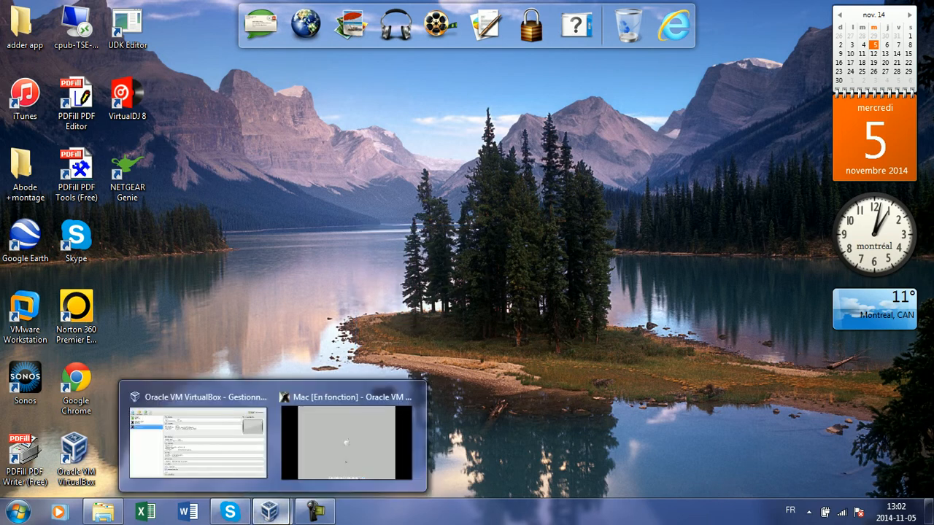
{"action": "left_click", "coordinate": [103, 512]}
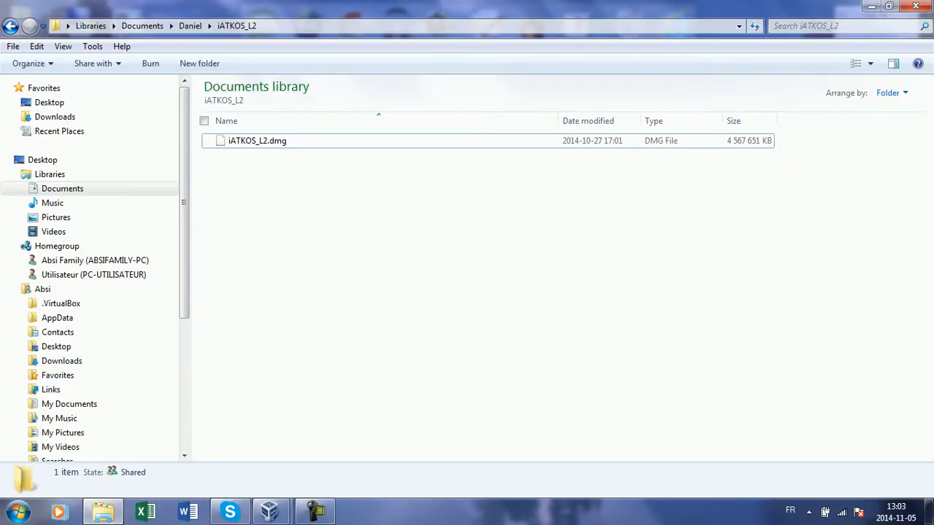
{"action": "left_click", "coordinate": [103, 512]}
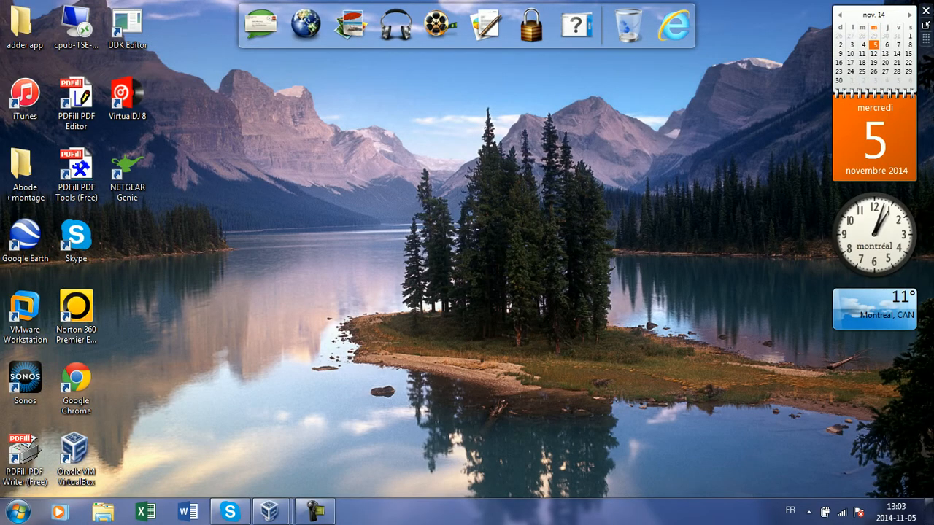
{"action": "left_click", "coordinate": [315, 512]}
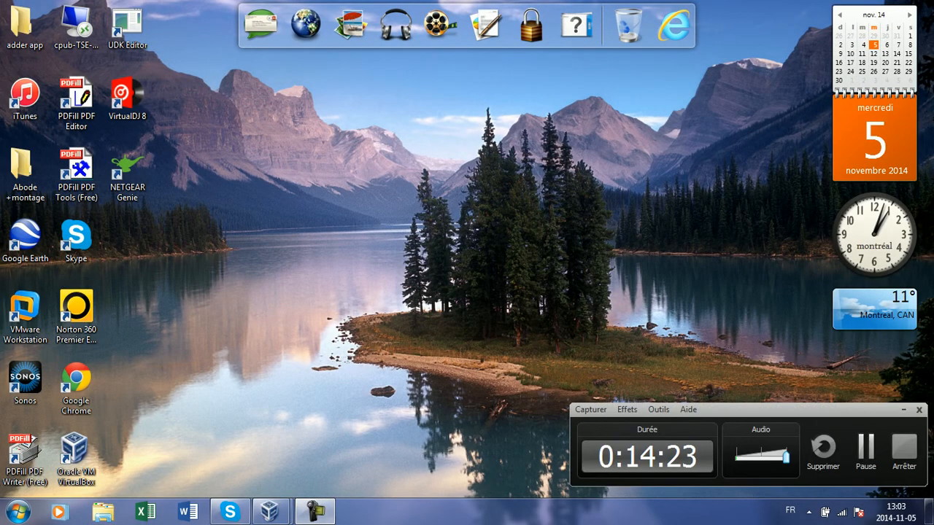
{"action": "left_click", "coordinate": [315, 512]}
{"action": "mouse_move", "coordinate": [270, 512]}
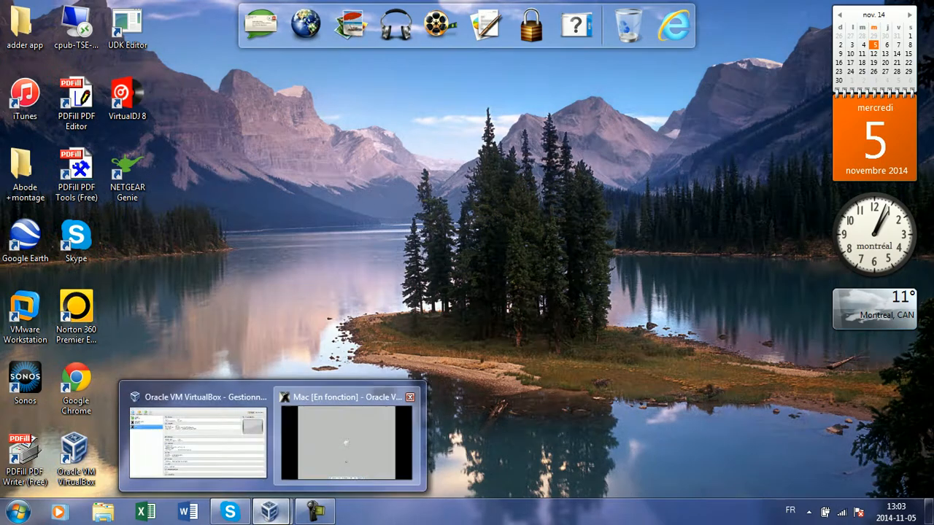
{"action": "left_click", "coordinate": [373, 450]}
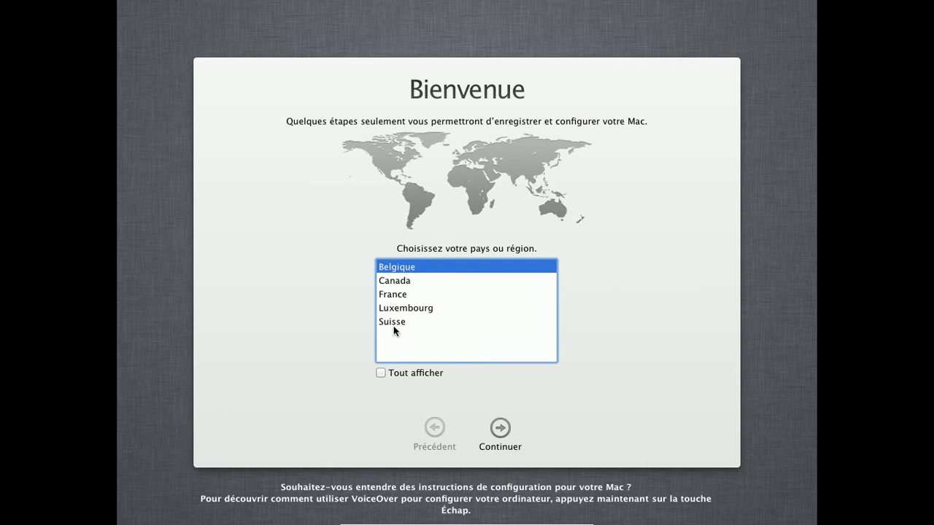
Try France, Suisse and Luxembourg, then select Canada as the country
{"action": "left_click", "coordinate": [401, 298]}
{"action": "left_click", "coordinate": [400, 323]}
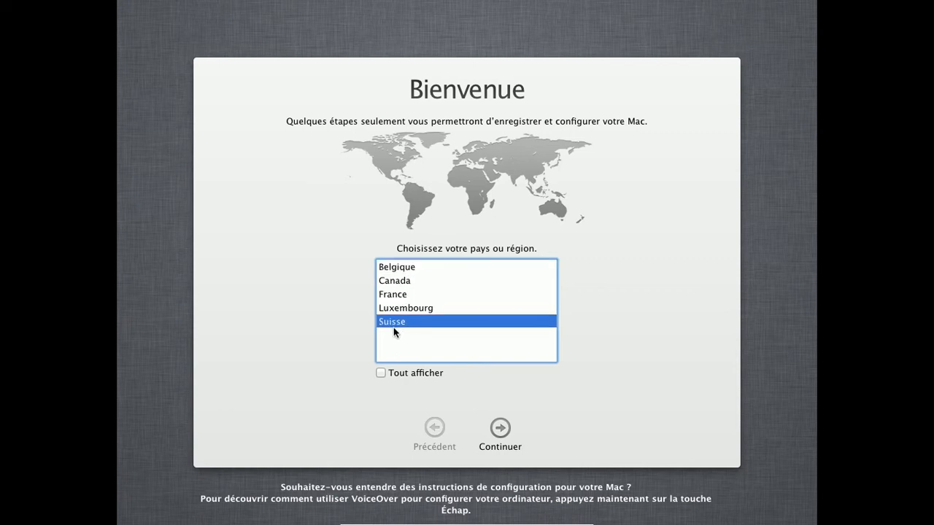
{"action": "left_click", "coordinate": [406, 310]}
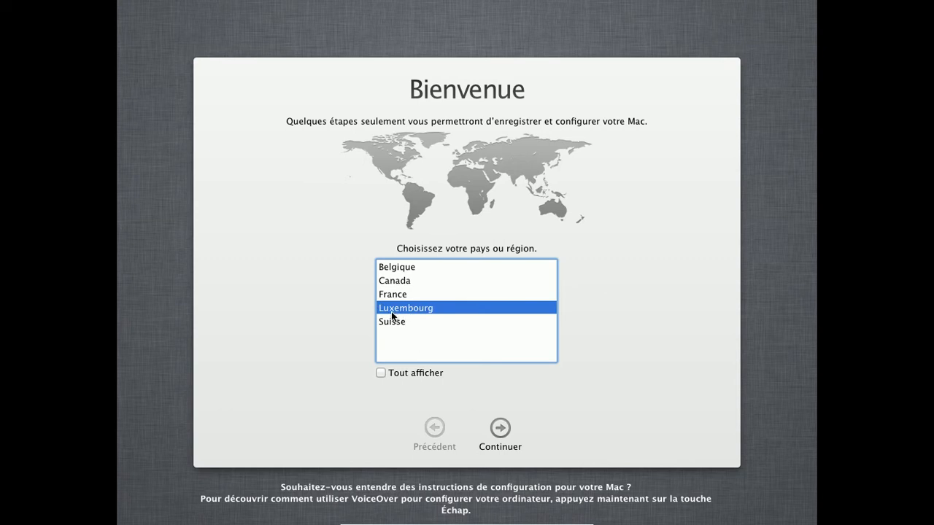
{"action": "left_click", "coordinate": [437, 295]}
{"action": "left_click", "coordinate": [449, 269]}
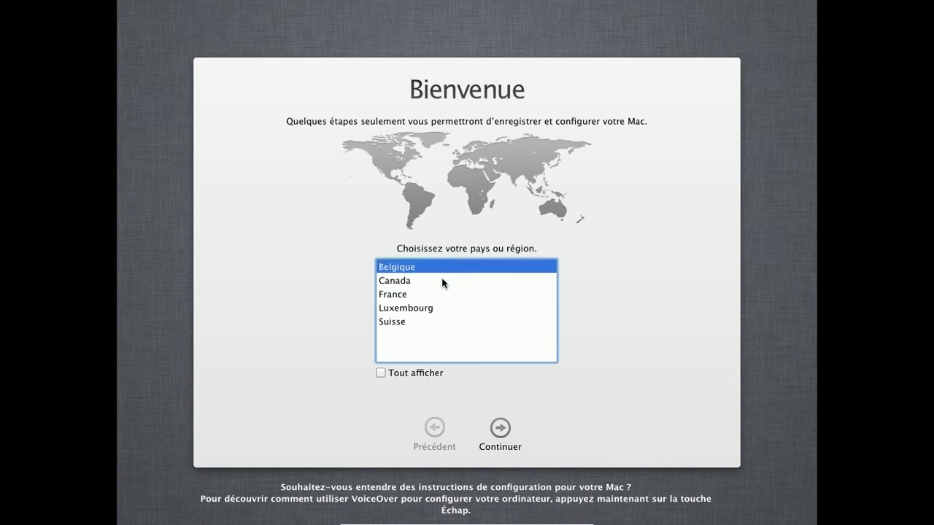
{"action": "left_click", "coordinate": [440, 280]}
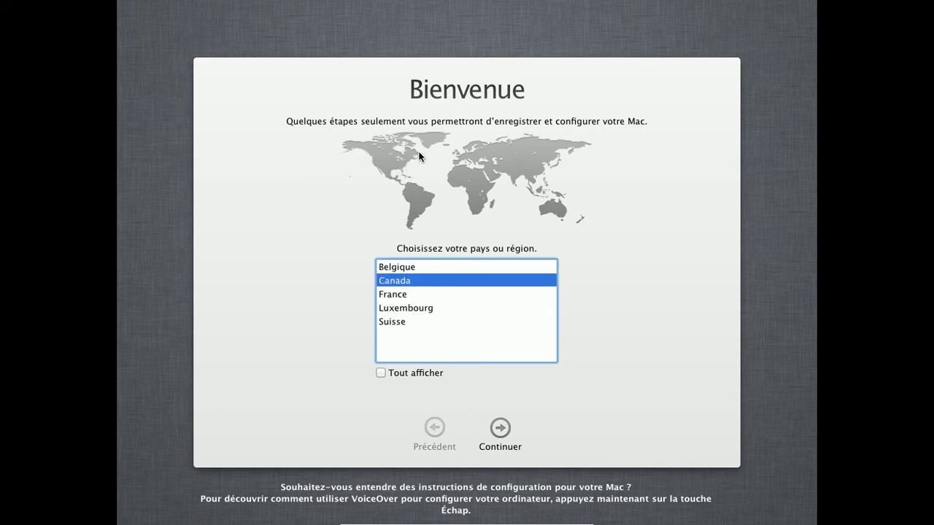
Toggle Tout afficher on and back off, then confirm Canada with Continuer
{"action": "left_click", "coordinate": [396, 376]}
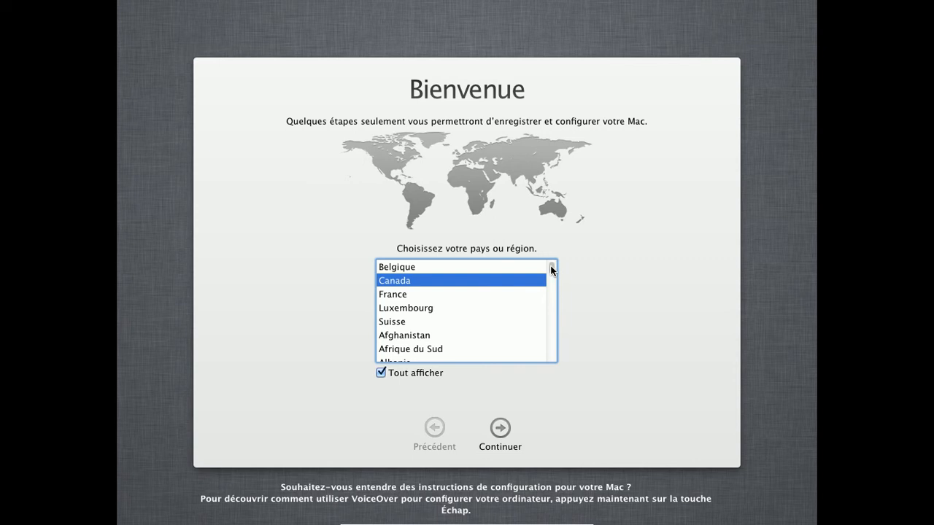
{"action": "mouse_move", "coordinate": [552, 267]}
{"action": "left_mouse_down"}
{"action": "mouse_move", "coordinate": [542, 358]}
{"action": "mouse_move", "coordinate": [554, 326]}
{"action": "mouse_move", "coordinate": [555, 254]}
{"action": "mouse_move", "coordinate": [552, 283]}
{"action": "left_mouse_up"}
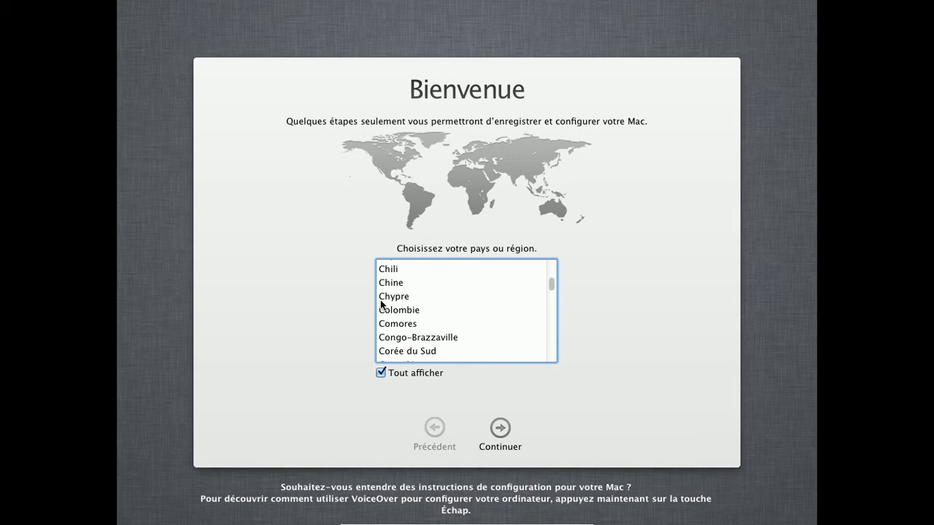
{"action": "left_click", "coordinate": [404, 372]}
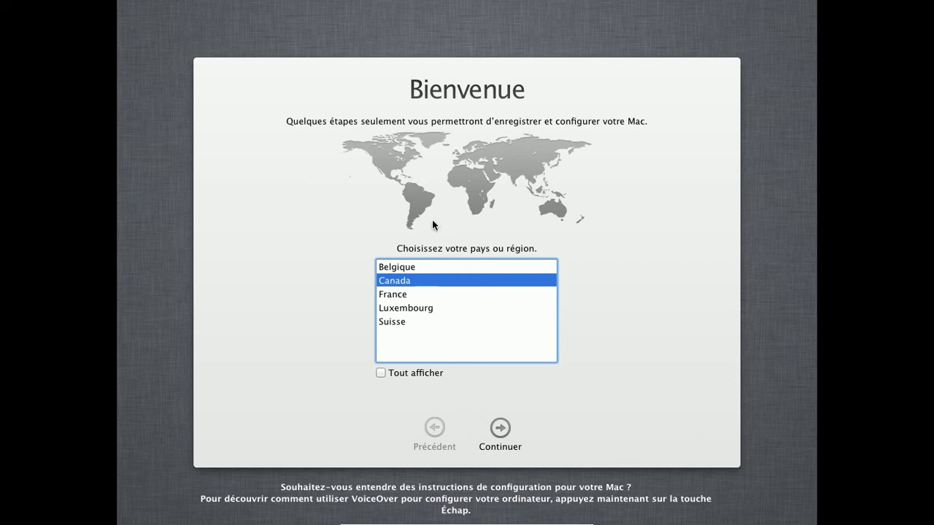
{"action": "left_click", "coordinate": [501, 429]}
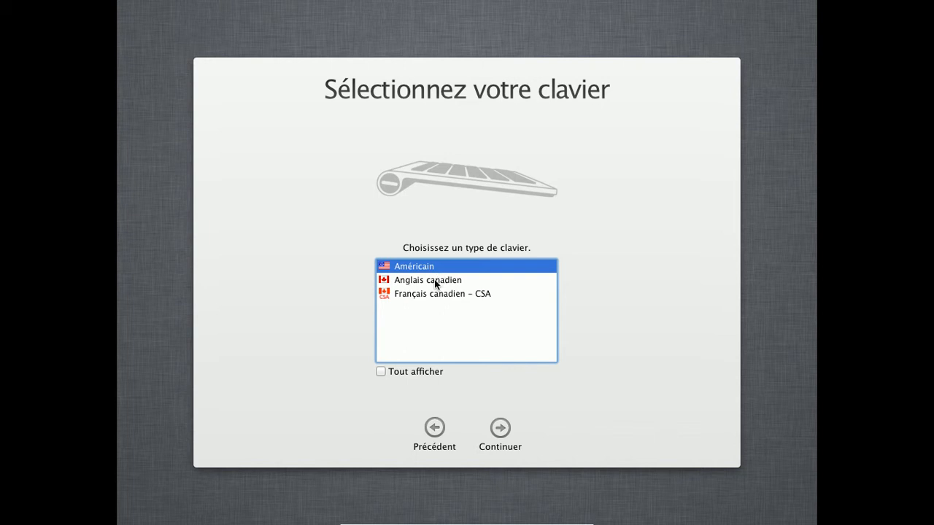
Select the Français canadien - CSA keyboard and continue to data transfer
{"action": "left_click", "coordinate": [463, 299]}
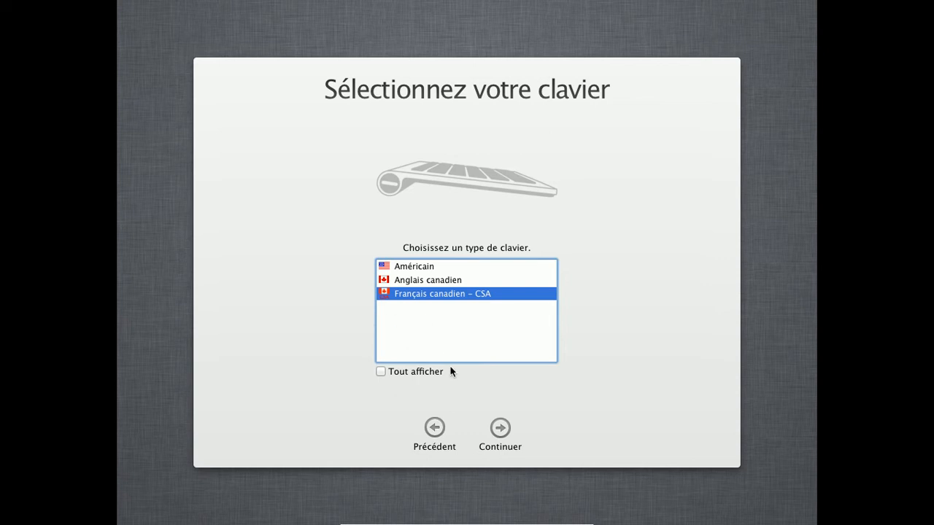
{"action": "left_click", "coordinate": [499, 428]}
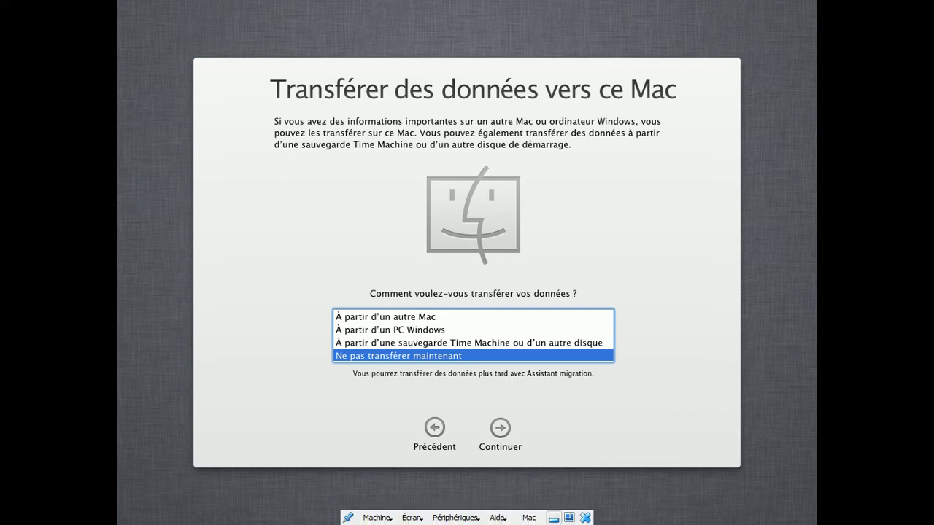
Minimise the Mac VM and mute the host's sound from the tray volume control
{"action": "left_click", "coordinate": [554, 518]}
{"action": "left_click", "coordinate": [808, 511]}
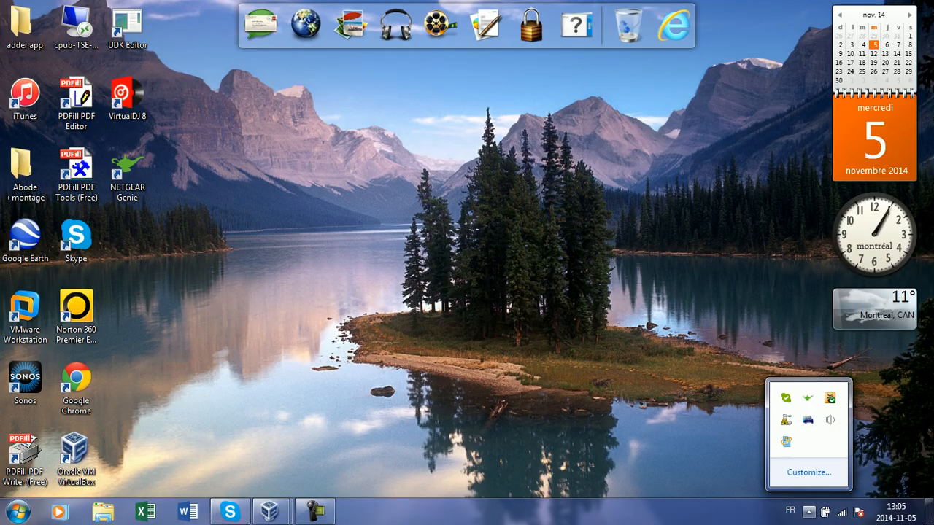
{"action": "left_click", "coordinate": [829, 419]}
{"action": "left_click", "coordinate": [823, 345]}
{"action": "left_click_drag", "start_coordinate": [620, 249], "coordinate": [354, 416]}
Restore the Mac VM, choose À partir d'un PC Windows, and continue to source selection
{"action": "mouse_move", "coordinate": [285, 516]}
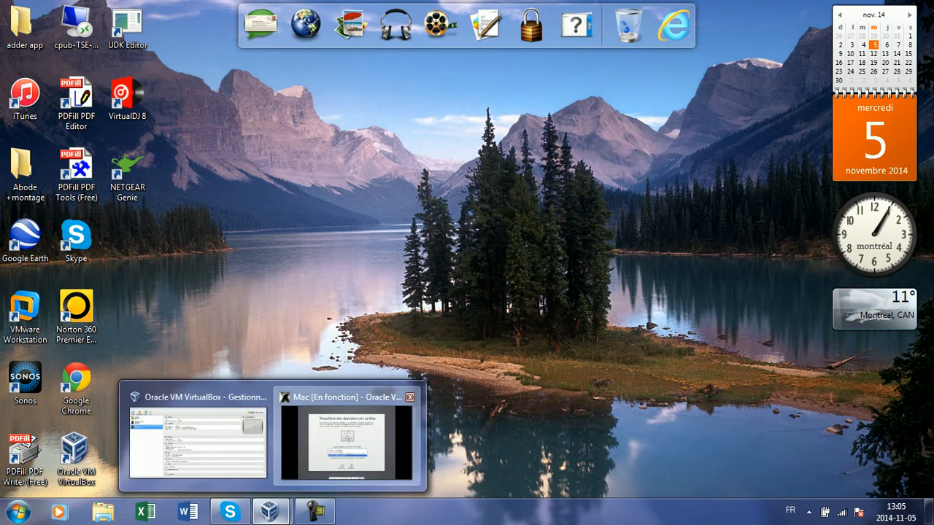
{"action": "left_click", "coordinate": [283, 472]}
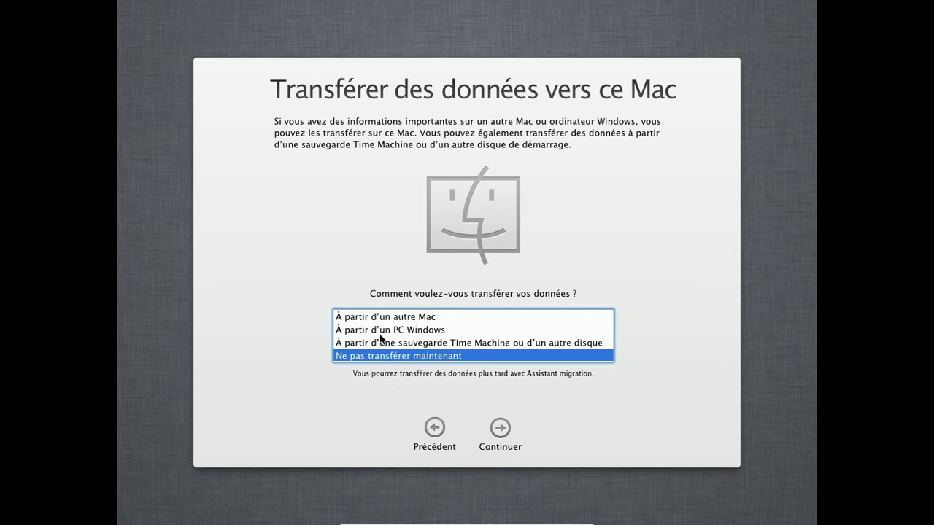
{"action": "left_click", "coordinate": [383, 331]}
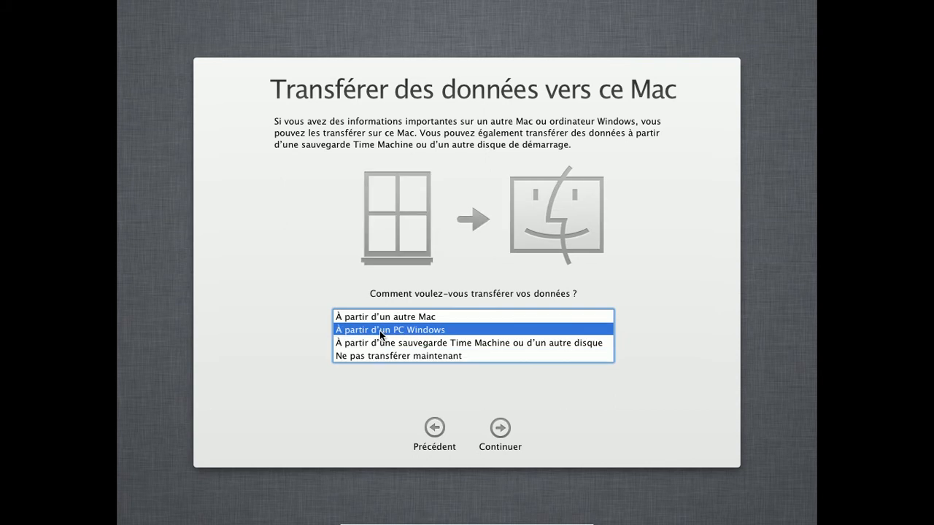
{"action": "left_click", "coordinate": [450, 320]}
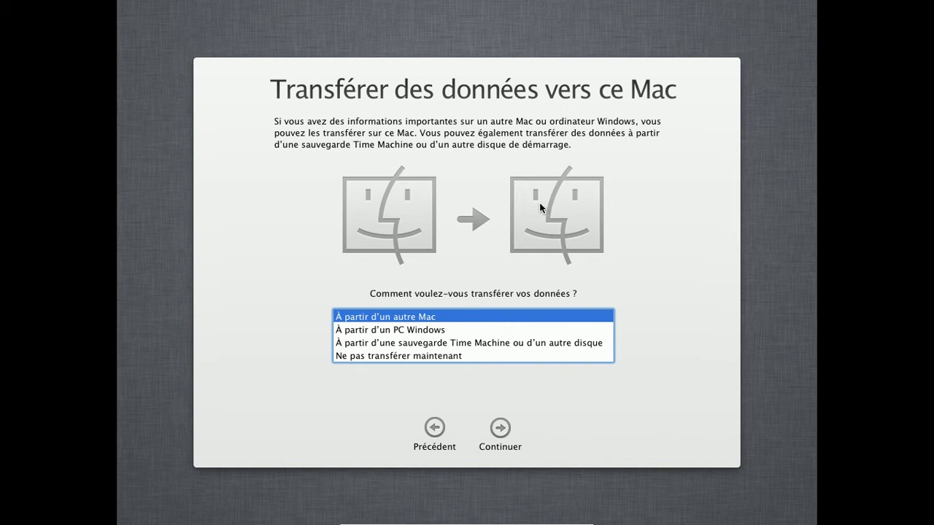
{"action": "left_click", "coordinate": [399, 356]}
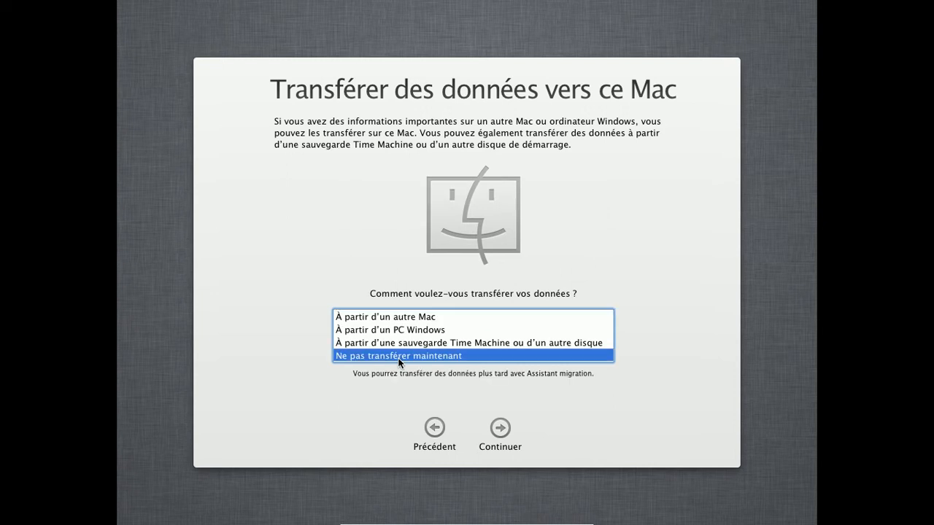
{"action": "left_click", "coordinate": [416, 343]}
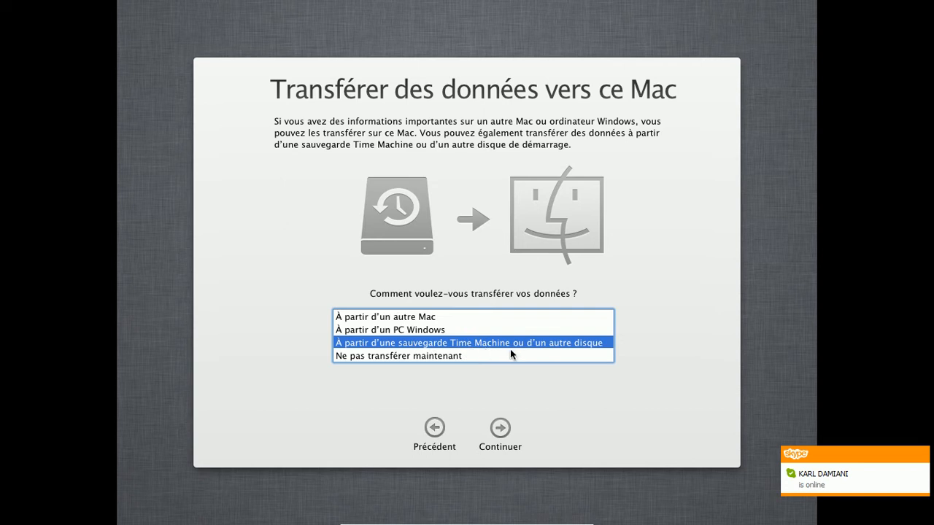
{"action": "left_click", "coordinate": [464, 329]}
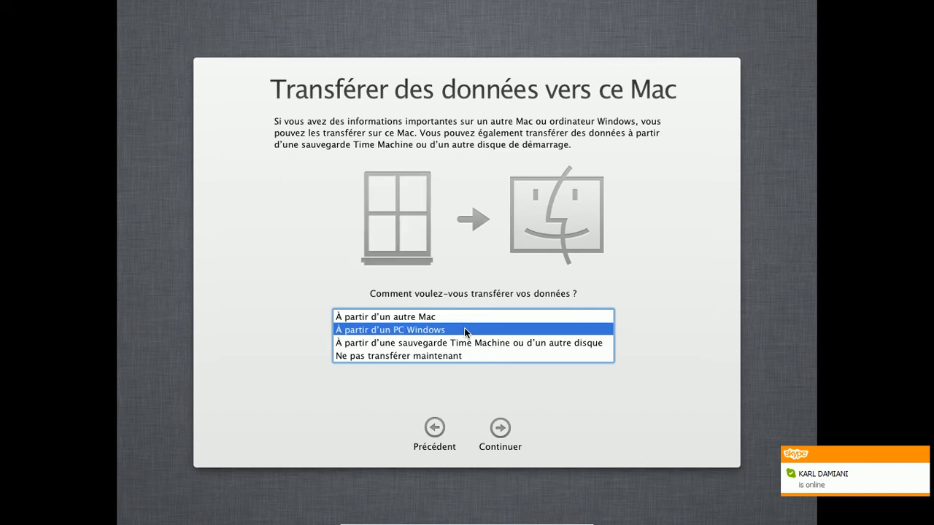
{"action": "left_click", "coordinate": [471, 317]}
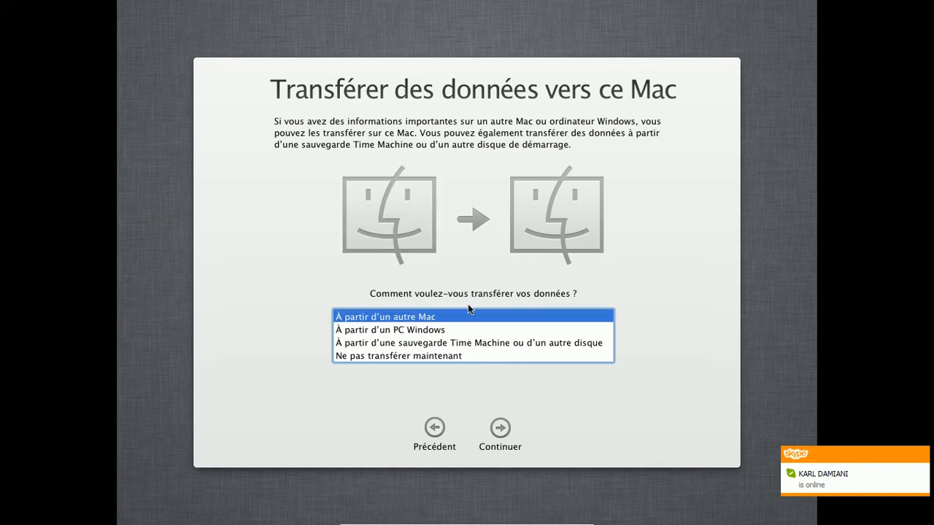
{"action": "left_click", "coordinate": [430, 332]}
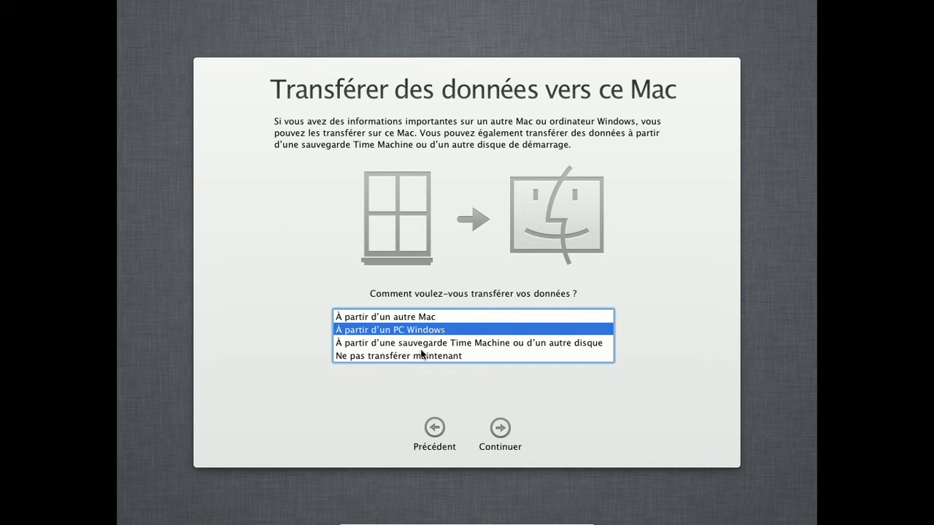
{"action": "left_click", "coordinate": [503, 432]}
{"action": "left_click", "coordinate": [496, 429]}
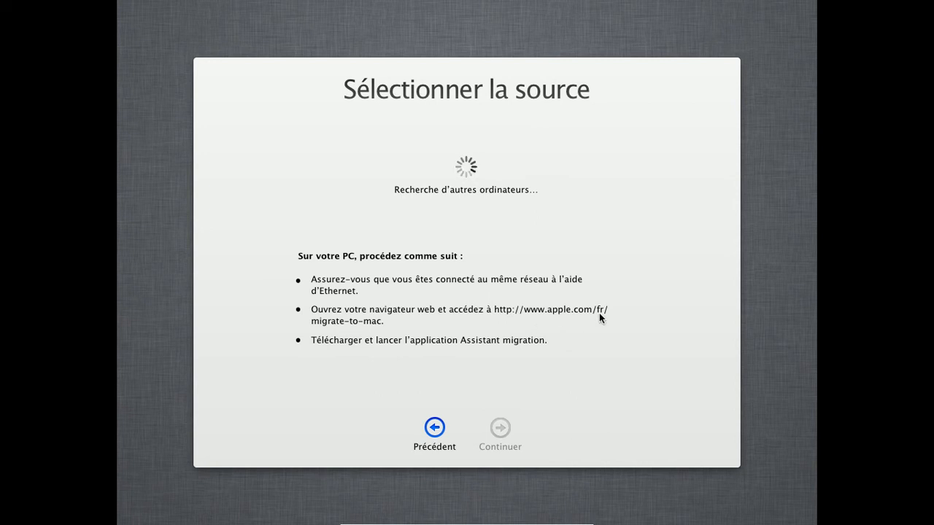
{"action": "mouse_move", "coordinate": [467, 521]}
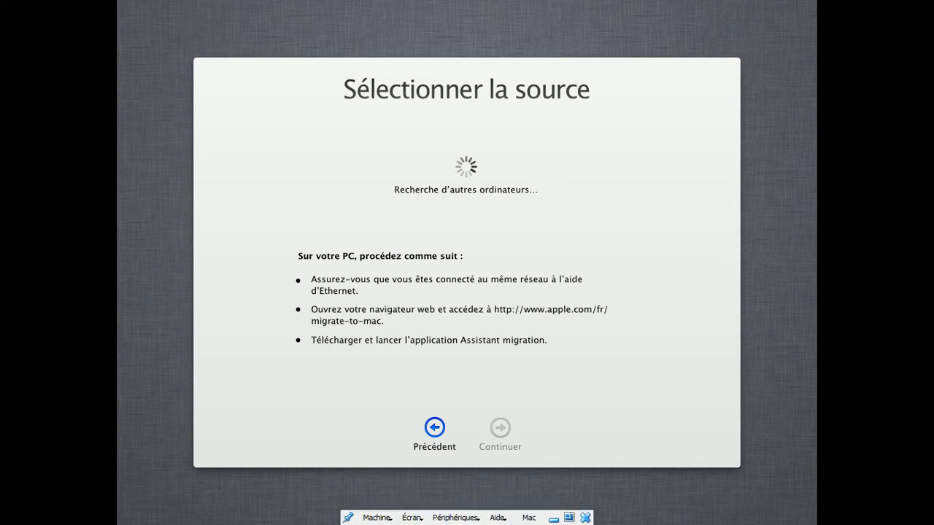
{"action": "left_click", "coordinate": [553, 520]}
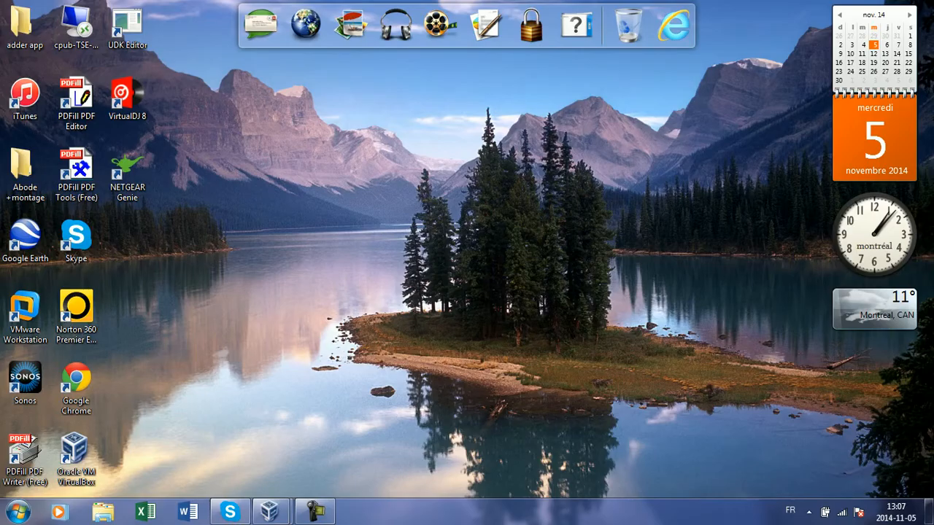
{"action": "left_click_drag", "start_coordinate": [368, 264], "coordinate": [509, 400]}
{"action": "left_click_drag", "start_coordinate": [318, 426], "coordinate": [390, 249]}
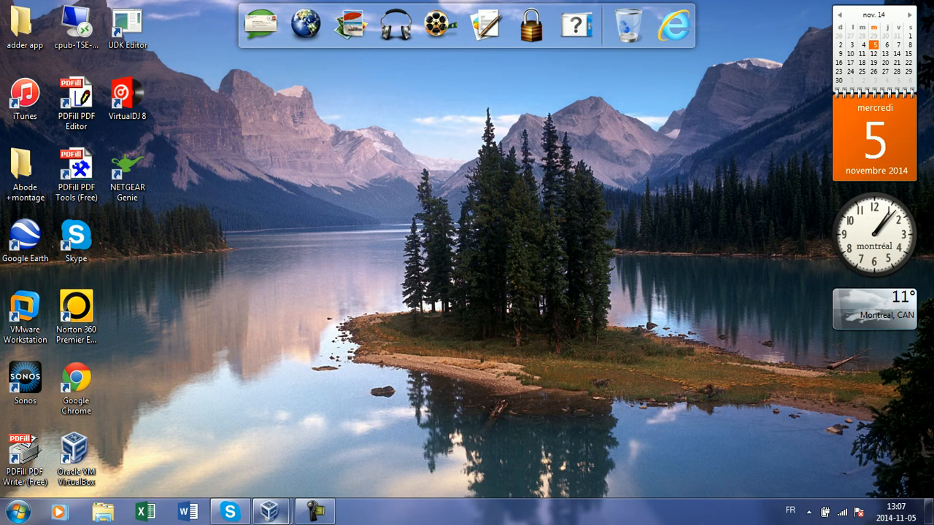
{"action": "mouse_move", "coordinate": [270, 512]}
{"action": "left_click", "coordinate": [312, 450]}
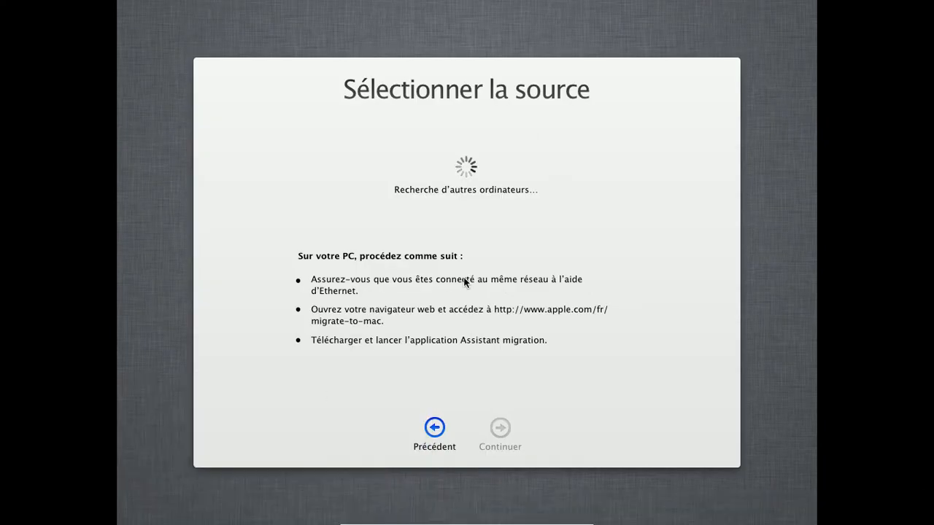
Go back and choose Ne pas transférer maintenant, then continue to the Apple ID page
{"action": "left_click", "coordinate": [434, 430]}
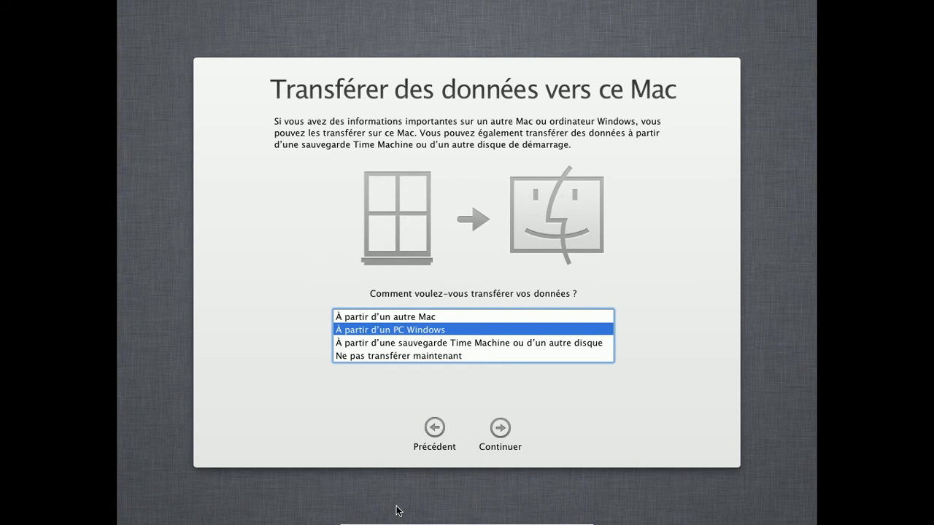
{"action": "left_click", "coordinate": [432, 356]}
{"action": "left_click", "coordinate": [500, 430]}
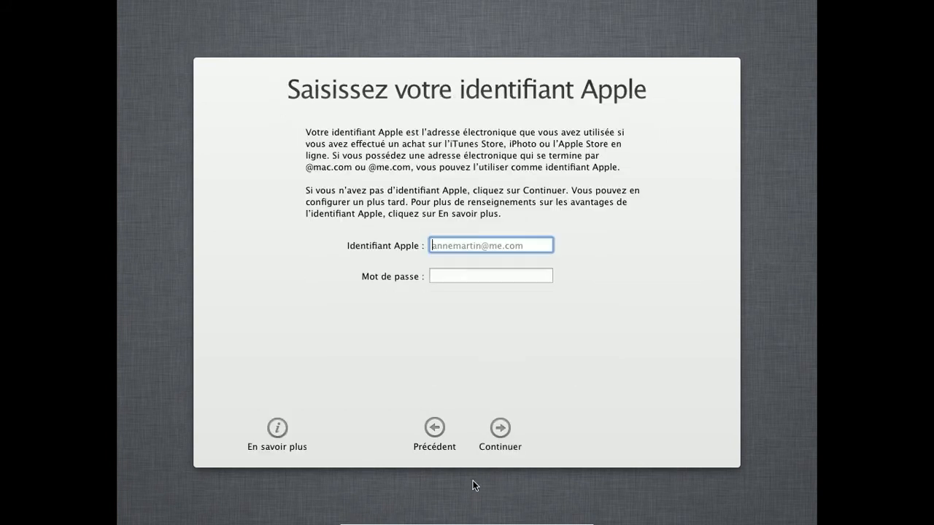
Type and then erase an Apple ID, leaving both fields empty, and continue
{"action": "left_click", "coordinate": [503, 276]}
{"action": "left_click", "coordinate": [513, 244]}
{"action": "type", "text": "dadadadad"}
{"action": "key", "text": "BackSpace"}
{"action": "key", "text": "BackSpace"}
{"action": "key", "text": "BackSpace"}
{"action": "key", "text": "BackSpace"}
{"action": "key", "text": "BackSpace"}
{"action": "key", "text": "BackSpace"}
{"action": "key", "text": "BackSpace"}
{"action": "key", "text": "BackSpace"}
{"action": "key", "text": "BackSpace"}
{"action": "key", "text": "BackSpace"}
{"action": "key", "text": "BackSpace"}
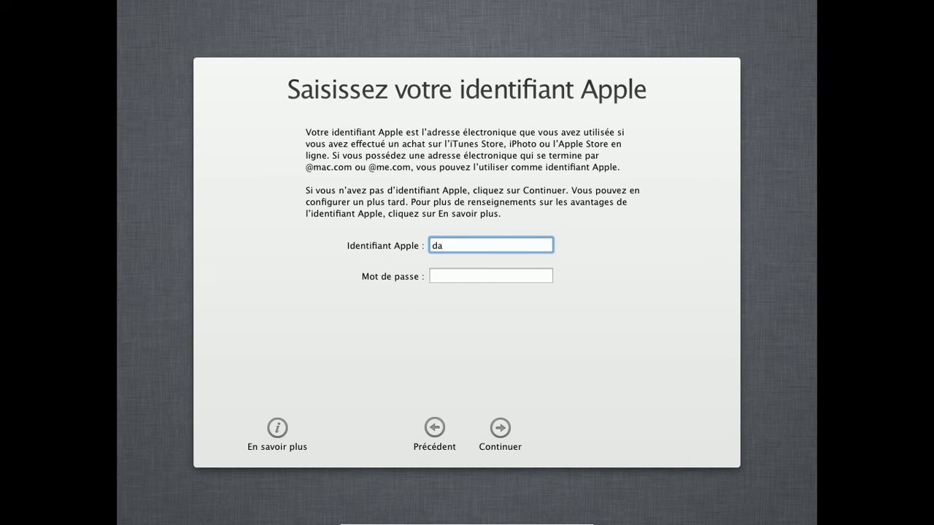
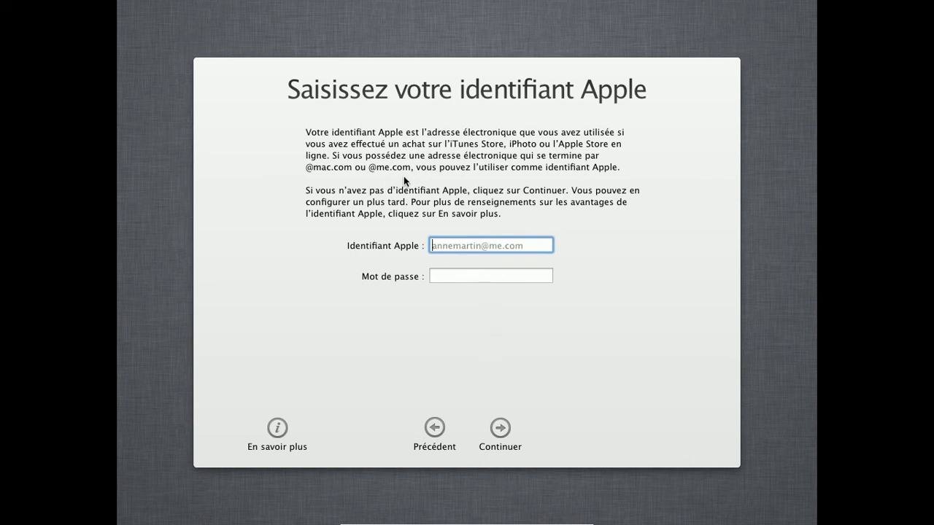
{"action": "left_click", "coordinate": [500, 429]}
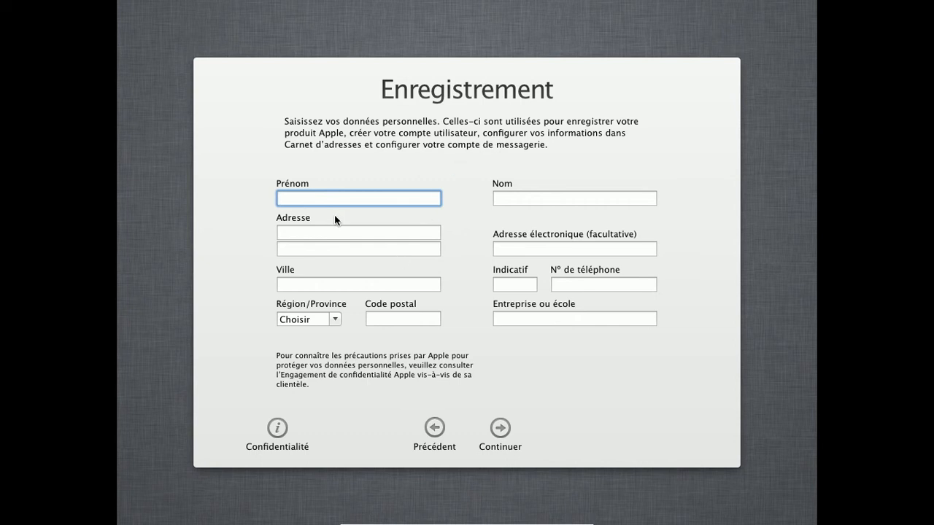
{"action": "left_click", "coordinate": [351, 281]}
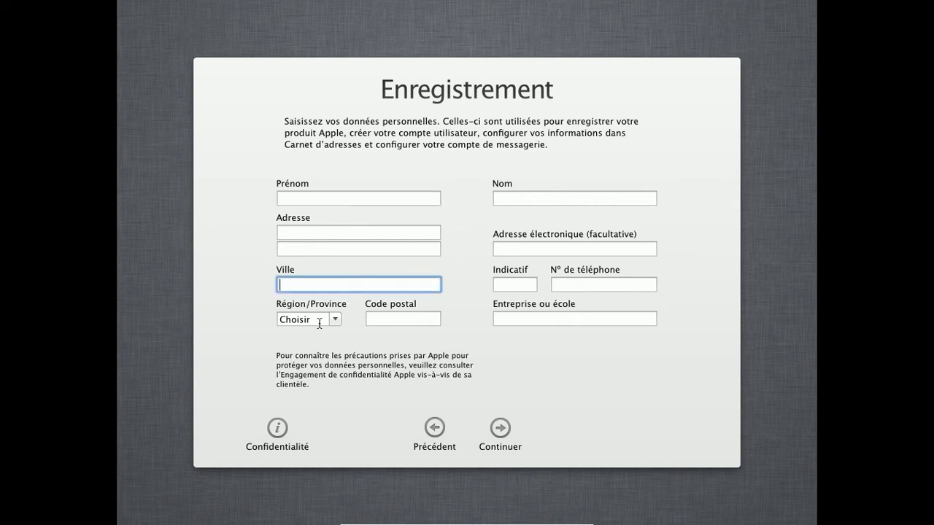
{"action": "left_click", "coordinate": [340, 315]}
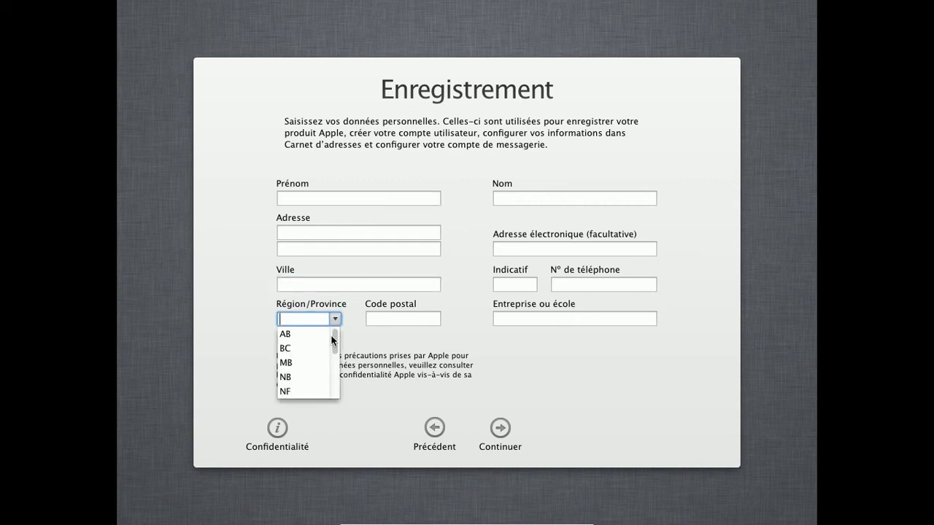
{"action": "mouse_move", "coordinate": [336, 344]}
{"action": "left_mouse_down"}
{"action": "mouse_move", "coordinate": [329, 393]}
{"action": "mouse_move", "coordinate": [337, 331]}
{"action": "left_mouse_up"}
{"action": "left_click_drag", "start_coordinate": [334, 340], "coordinate": [330, 370]}
{"action": "scroll", "coordinate": [326, 372], "scroll_direction": "down", "scroll_amount": 1}
{"action": "left_click", "coordinate": [301, 391]}
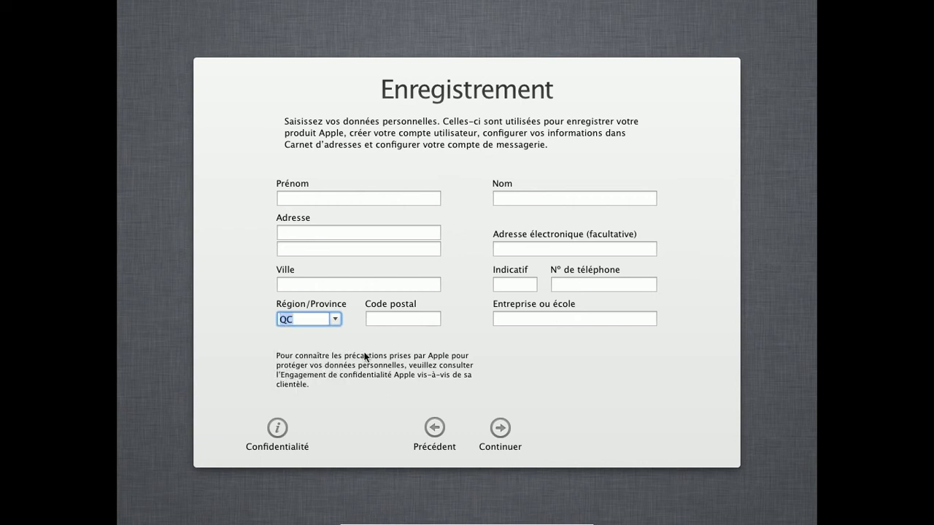
{"action": "left_click", "coordinate": [557, 197]}
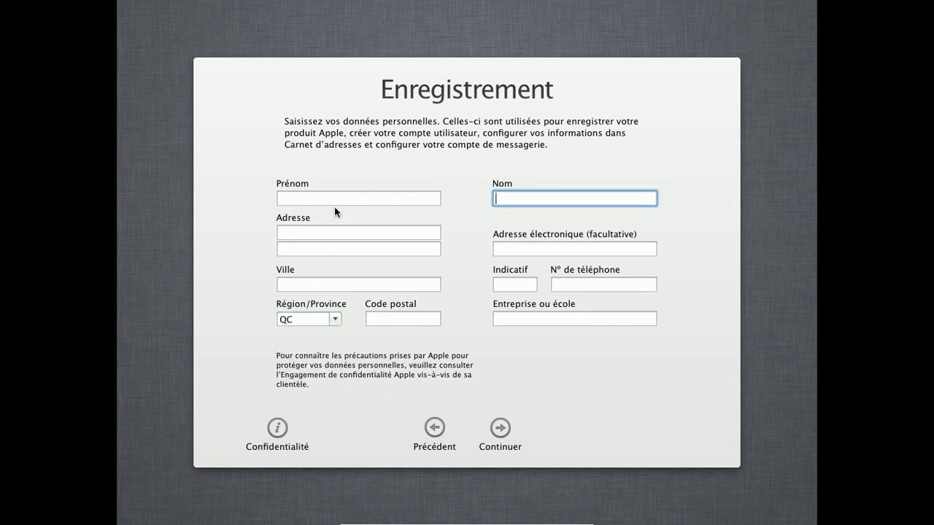
{"action": "left_click", "coordinate": [398, 201]}
{"action": "left_click", "coordinate": [517, 200]}
{"action": "left_click", "coordinate": [407, 245]}
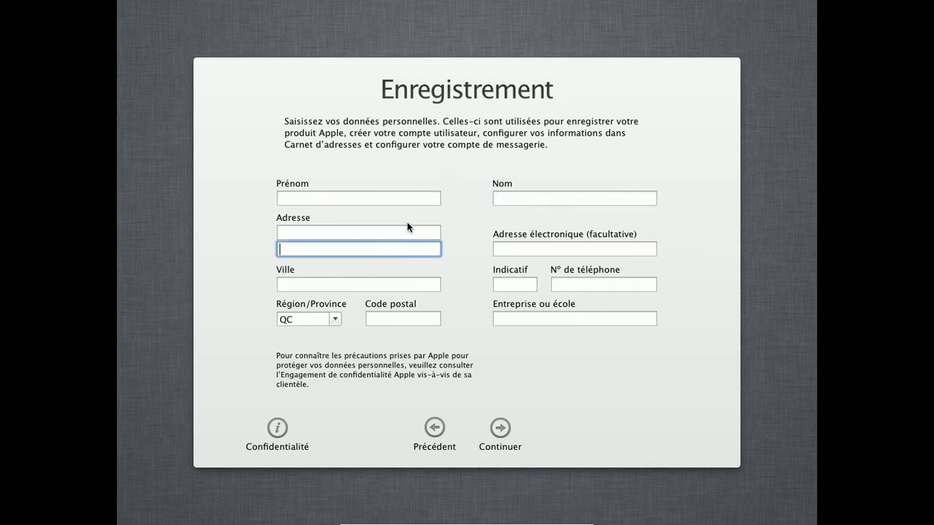
{"action": "left_click", "coordinate": [403, 232]}
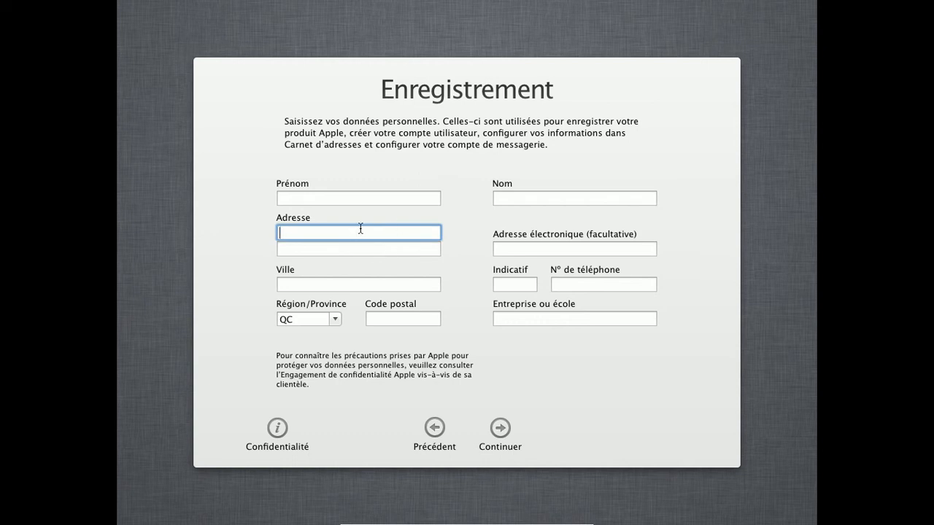
{"action": "left_click", "coordinate": [418, 319]}
{"action": "left_click", "coordinate": [532, 252]}
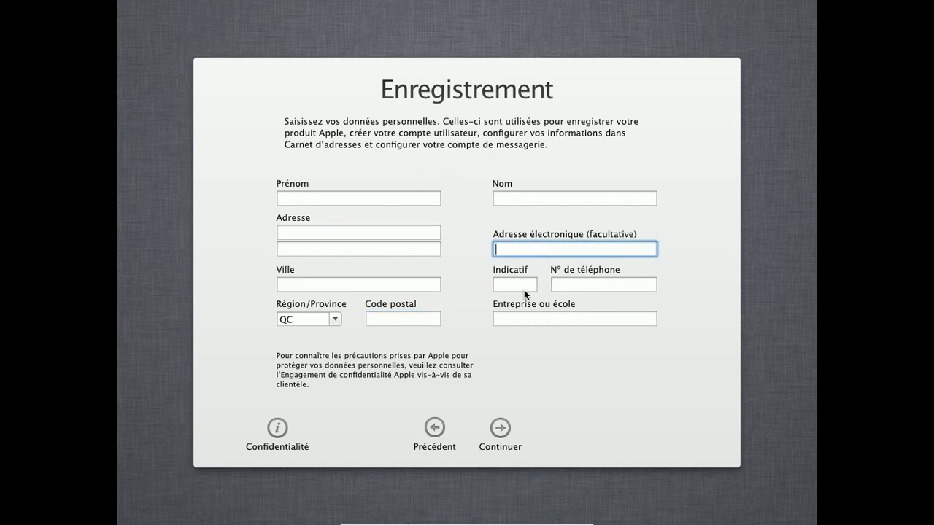
{"action": "left_click", "coordinate": [510, 285]}
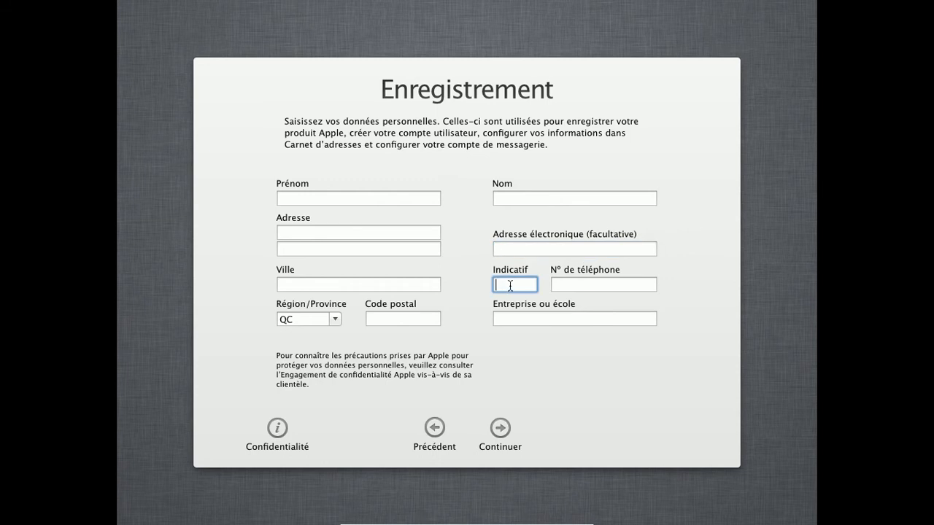
{"action": "left_click", "coordinate": [531, 320]}
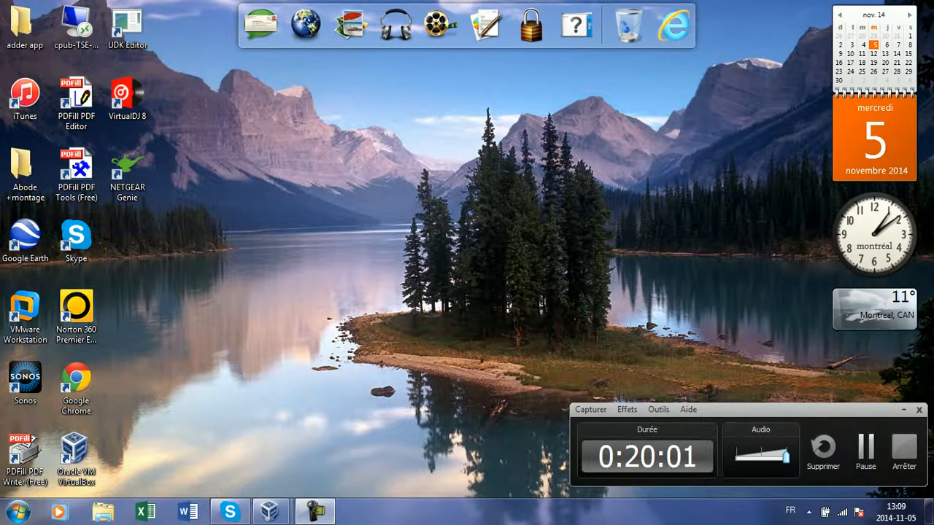
{"action": "left_click", "coordinate": [865, 448]}
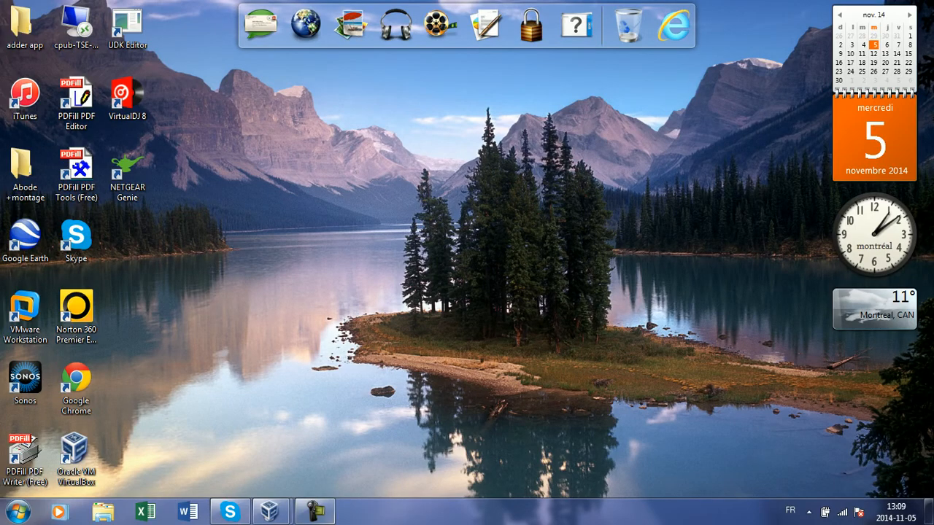
{"action": "left_click", "coordinate": [315, 512]}
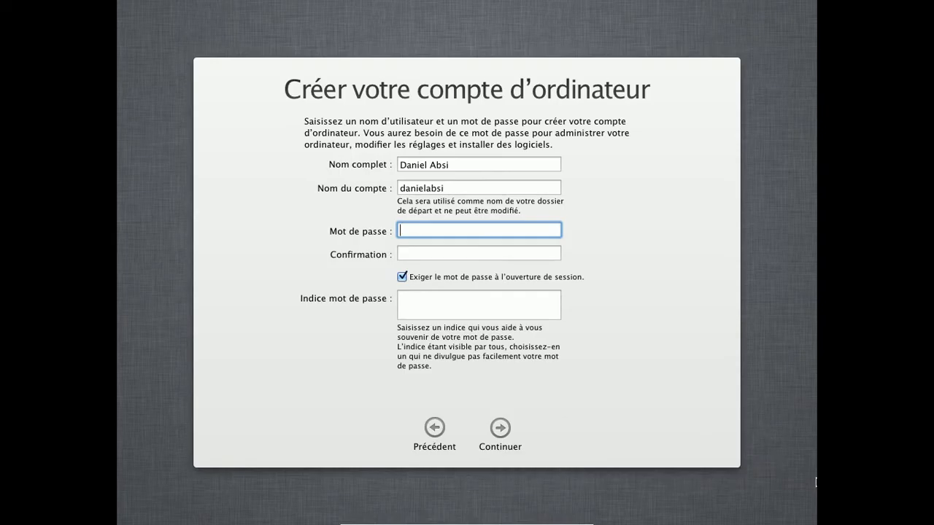
Delete the surname from Nom complet and retype it, keeping the full name unchanged
{"action": "left_click_drag", "start_coordinate": [480, 169], "coordinate": [432, 167]}
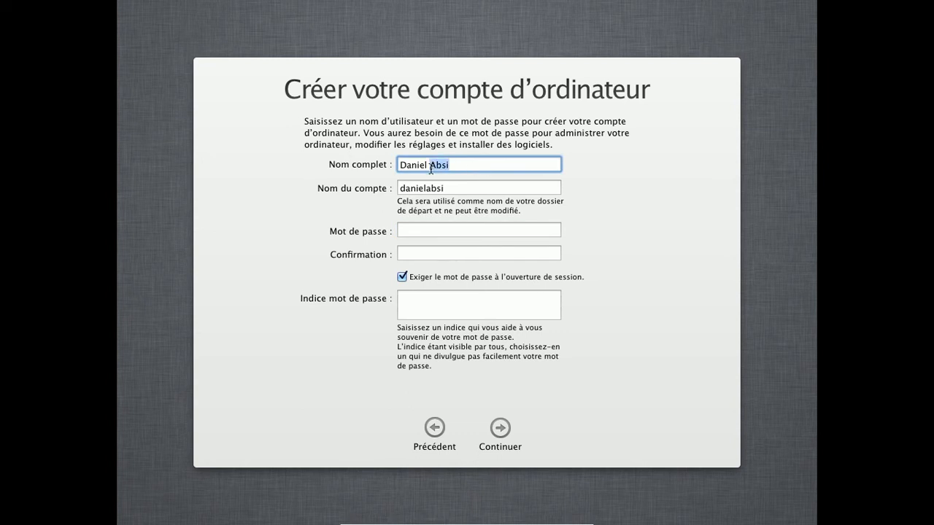
{"action": "key", "text": "BackSpace"}
{"action": "key", "text": "Tab"}
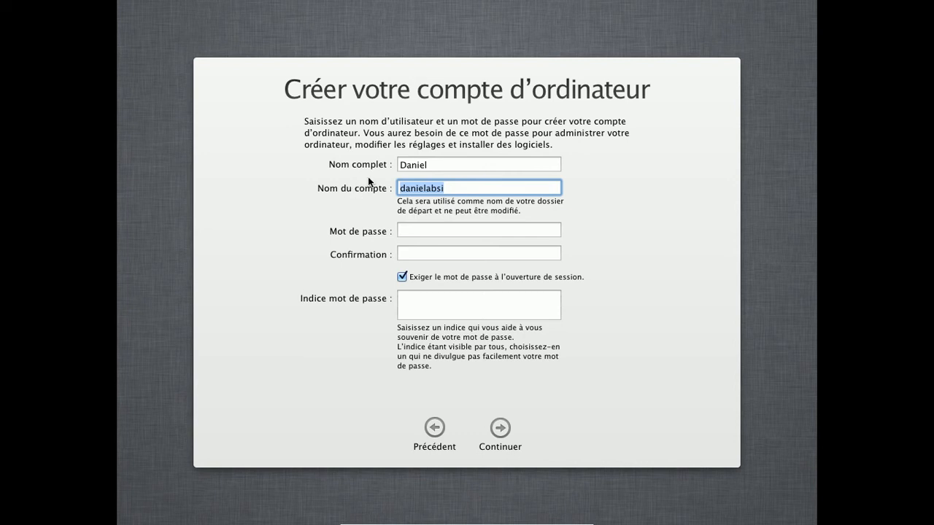
{"action": "left_click", "coordinate": [466, 170]}
{"action": "type", "text": "Absi"}
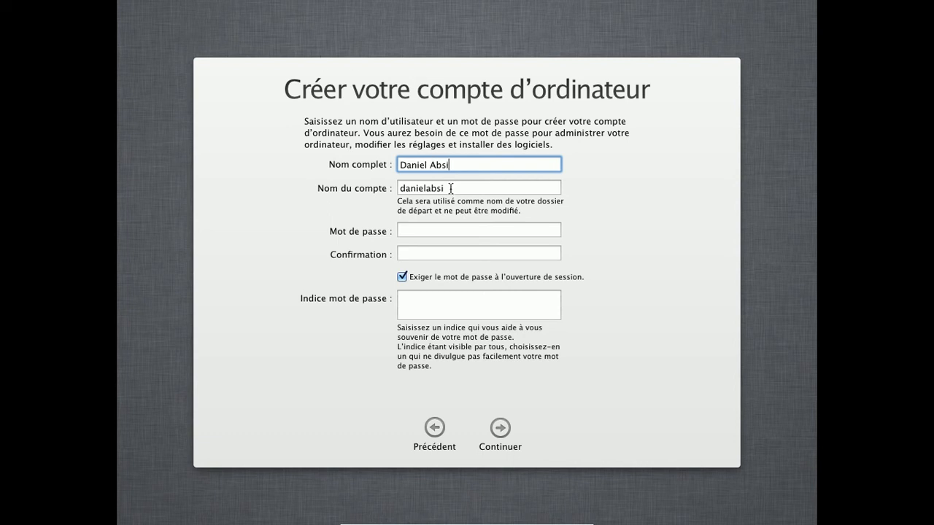
{"action": "key", "text": "Tab"}
Replace Nom du compte with the user's first name
{"action": "left_click", "coordinate": [471, 183]}
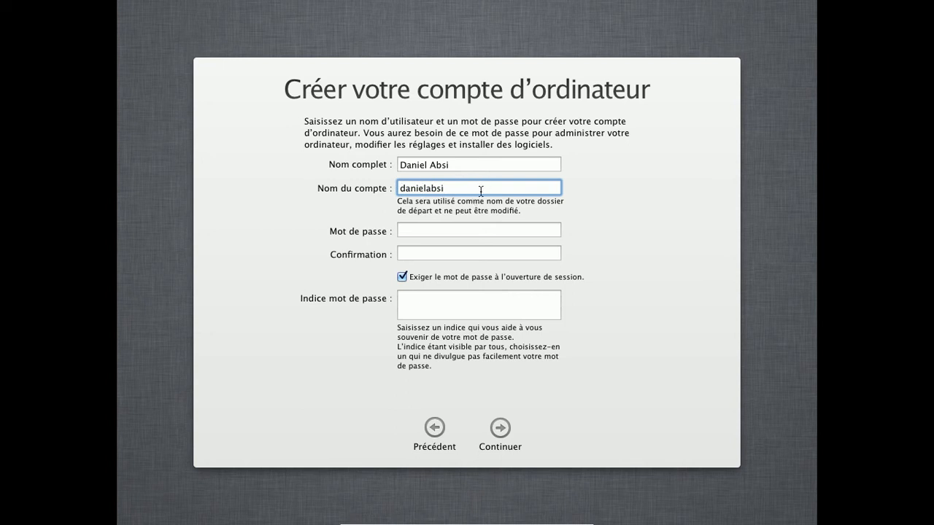
{"action": "left_click_drag", "start_coordinate": [487, 189], "coordinate": [207, 173]}
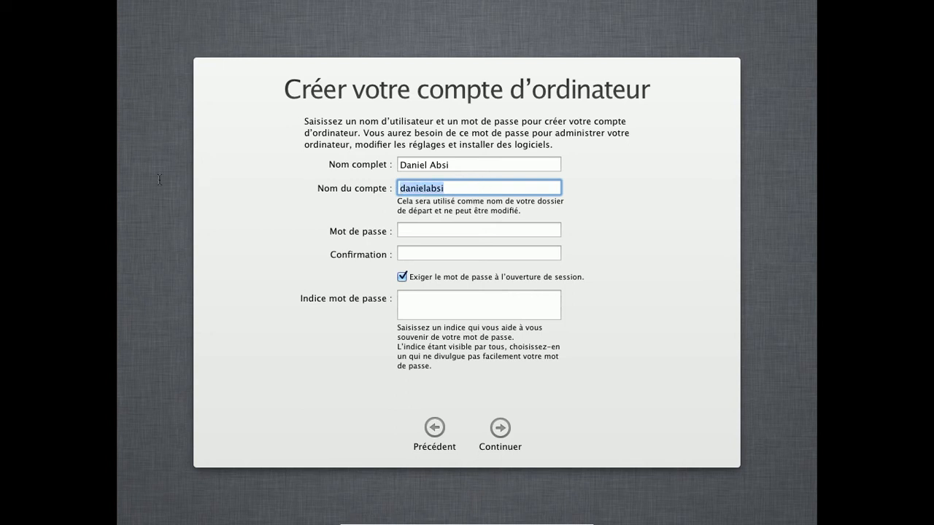
{"action": "type", "text": "Mo"}
{"action": "key", "text": "BackSpace"}
{"action": "key", "text": "BackSpace"}
{"action": "key", "text": "BackSpace"}
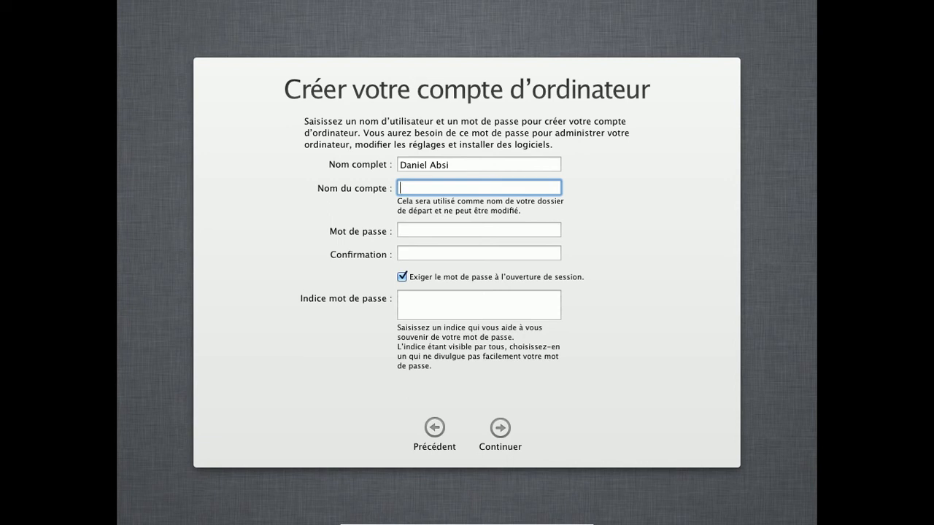
{"action": "type", "text": "qwewqwe"}
{"action": "key", "text": "BackSpace"}
{"action": "key", "text": "BackSpace"}
{"action": "key", "text": "BackSpace"}
{"action": "key", "text": "BackSpace"}
{"action": "key", "text": "BackSpace"}
{"action": "key", "text": "BackSpace"}
{"action": "key", "text": "BackSpace"}
{"action": "type", "text": "Daniel"}
Move between the password and confirmation fields, ending in Mot de passe
{"action": "left_click", "coordinate": [451, 232]}
{"action": "left_click", "coordinate": [433, 255]}
{"action": "left_click", "coordinate": [451, 233]}
{"action": "left_click", "coordinate": [443, 255]}
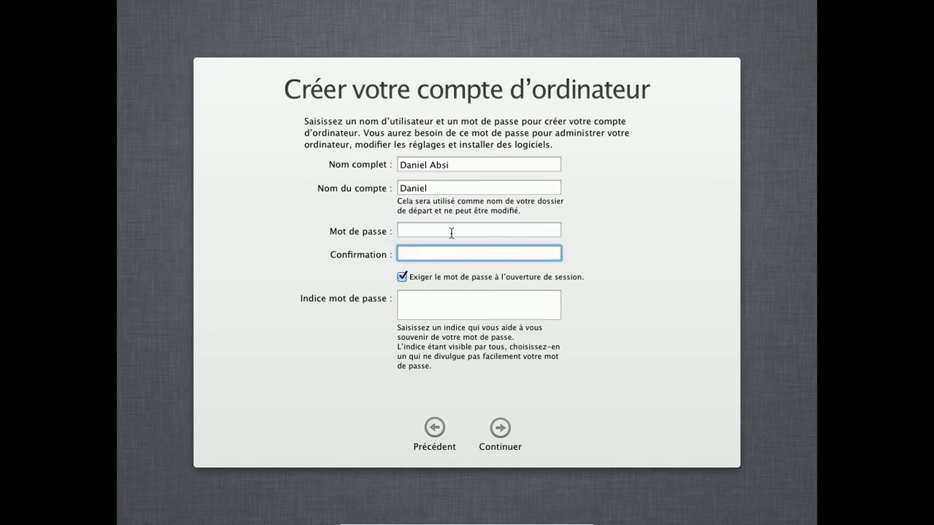
{"action": "left_click", "coordinate": [453, 228]}
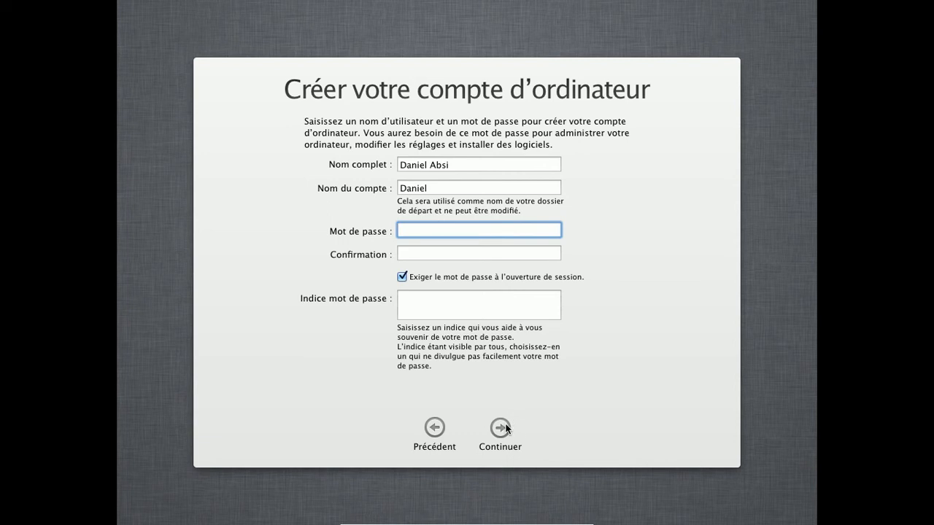
Uncheck 'Exiger le mot de passe à l'ouverture de session'
{"action": "left_click", "coordinate": [450, 251]}
{"action": "left_click", "coordinate": [458, 230]}
{"action": "left_click", "coordinate": [450, 252]}
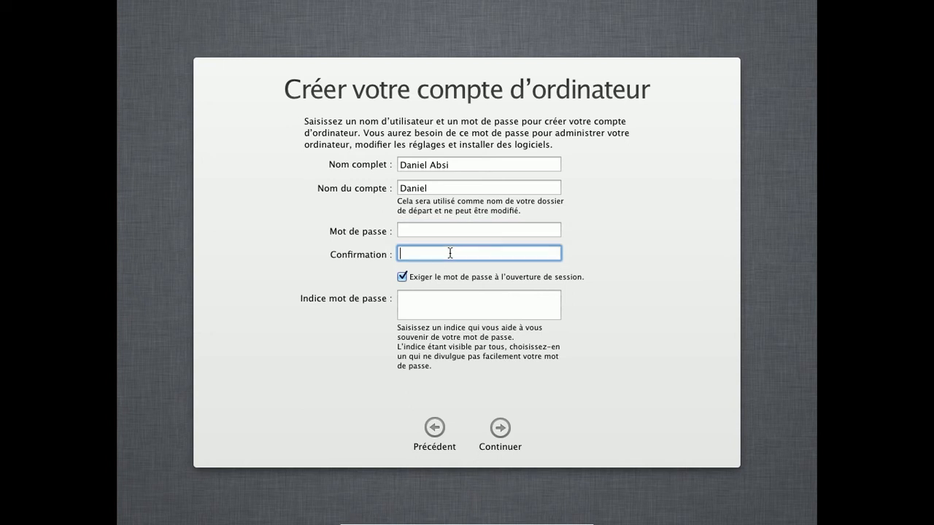
{"action": "left_click", "coordinate": [424, 227]}
{"action": "left_click", "coordinate": [423, 253]}
{"action": "left_click", "coordinate": [402, 277]}
{"action": "left_click", "coordinate": [408, 300]}
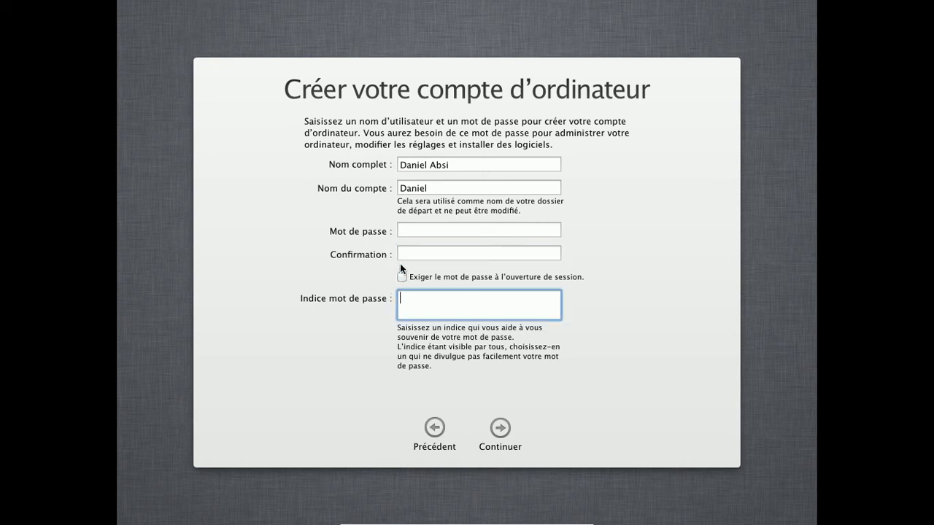
Enter a trial 3-character password, confirmation and hint, then erase the hint
{"action": "left_click", "coordinate": [411, 231]}
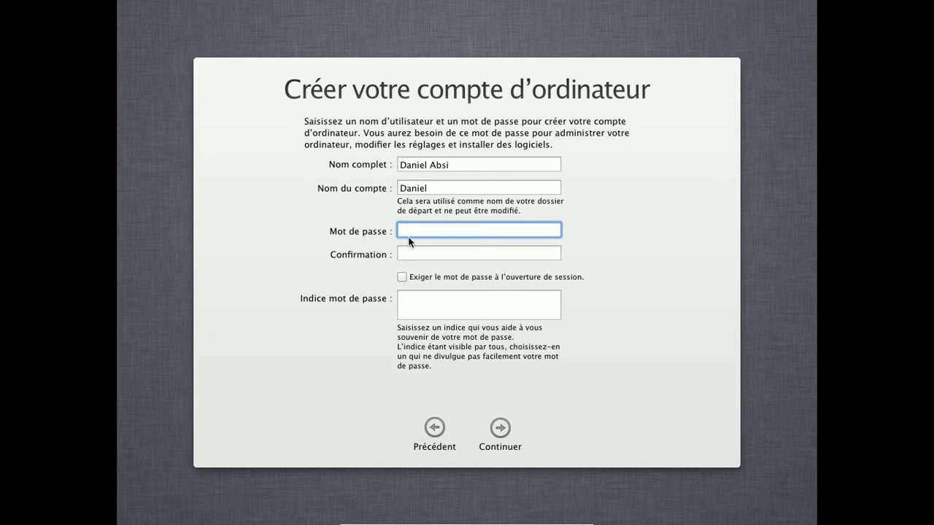
{"action": "type", "text": "•••"}
{"action": "left_click", "coordinate": [422, 255]}
{"action": "type", "text": "•••"}
{"action": "left_click", "coordinate": [430, 303]}
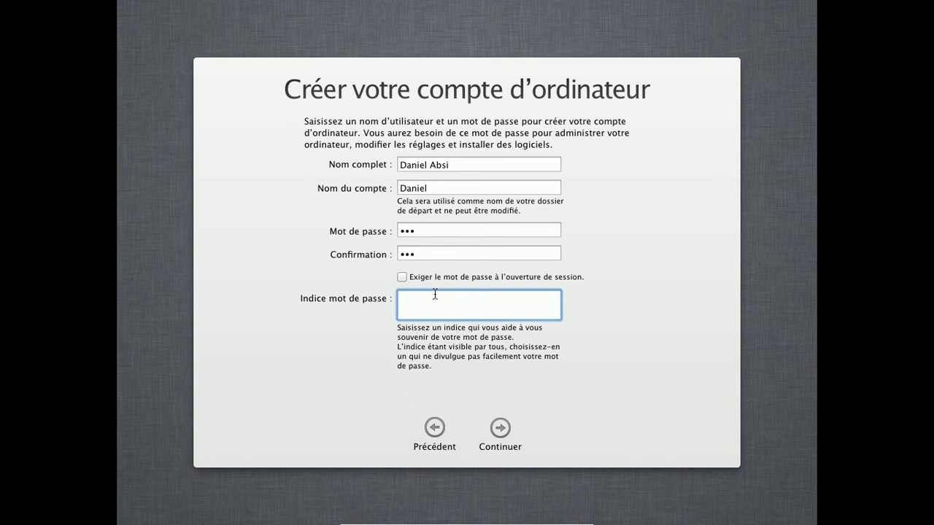
{"action": "type", "text": "hahaha ti la"}
{"action": "key", "text": "BackSpace"}
{"action": "key", "text": "BackSpace"}
{"action": "type", "text": "a raterà"}
{"action": "key", "text": "BackSpace"}
{"action": "key", "text": "BackSpace"}
{"action": "key", "text": "BackSpace"}
{"action": "key", "text": "BackSpace"}
{"action": "key", "text": "BackSpace"}
{"action": "key", "text": "BackSpace"}
{"action": "key", "text": "BackSpace"}
{"action": "key", "text": "BackSpace"}
{"action": "key", "text": "BackSpace"}
{"action": "key", "text": "BackSpace"}
{"action": "key", "text": "BackSpace"}
{"action": "key", "text": "BackSpace"}
{"action": "key", "text": "BackSpace"}
{"action": "key", "text": "BackSpace"}
{"action": "key", "text": "BackSpace"}
{"action": "key", "text": "BackSpace"}
{"action": "key", "text": "BackSpace"}
{"action": "key", "text": "BackSpace"}
Replace the password and confirmation with an 11-character password, add a hint, and continue
{"action": "left_click", "coordinate": [480, 232]}
{"action": "key", "text": "BackSpace"}
{"action": "key", "text": "BackSpace"}
{"action": "key", "text": "BackSpace"}
{"action": "left_click", "coordinate": [459, 252]}
{"action": "key", "text": "BackSpace"}
{"action": "key", "text": "BackSpace"}
{"action": "key", "text": "BackSpace"}
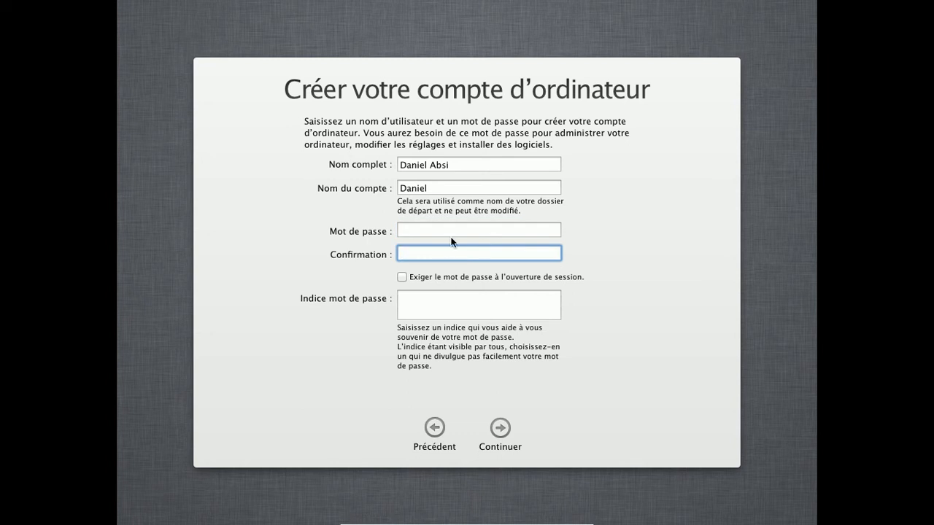
{"action": "left_click", "coordinate": [453, 230]}
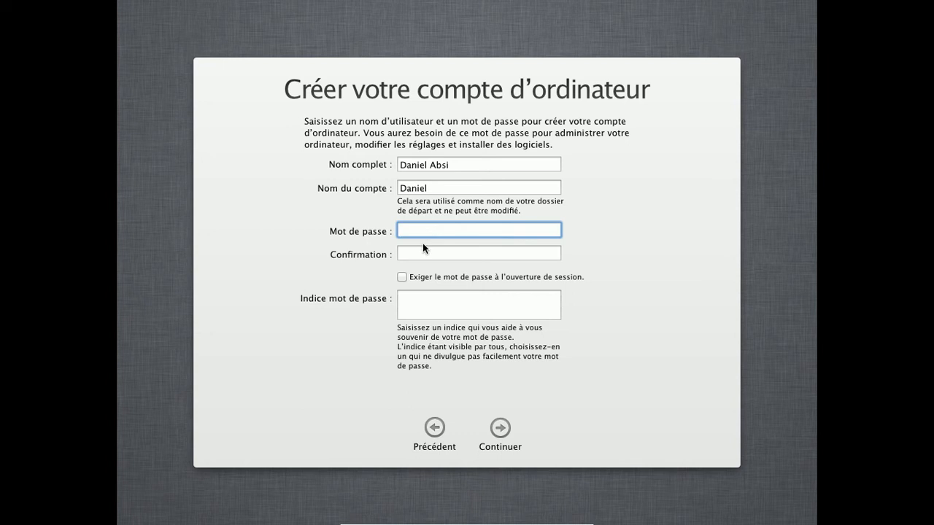
{"action": "type", "text": "•••••••••••"}
{"action": "left_click", "coordinate": [443, 254]}
{"action": "type", "text": "•••"}
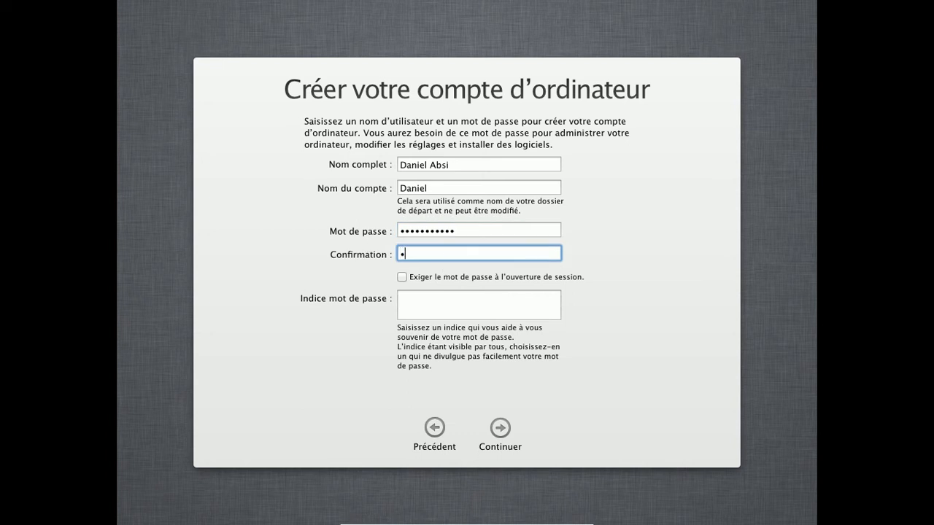
{"action": "type", "text": "••••••••"}
{"action": "left_click", "coordinate": [420, 297]}
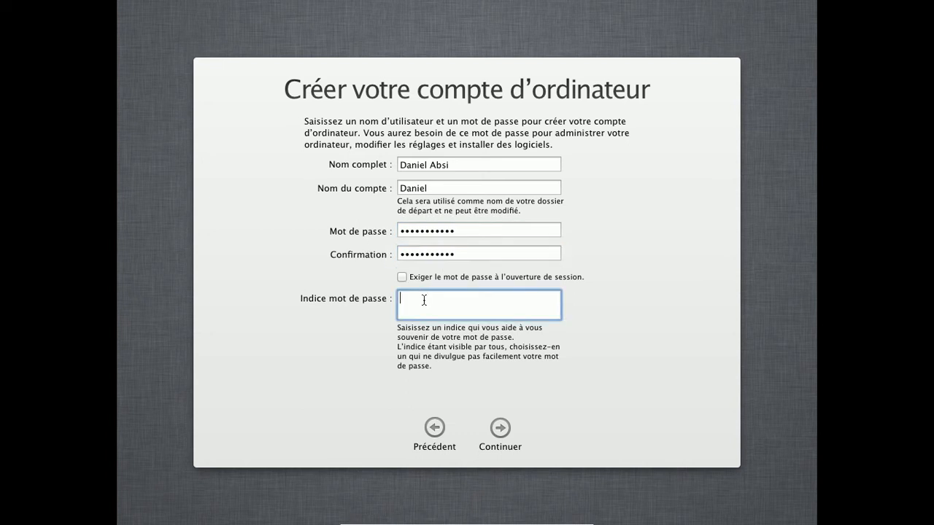
{"action": "type", "text": "devin"}
{"action": "left_click", "coordinate": [501, 428]}
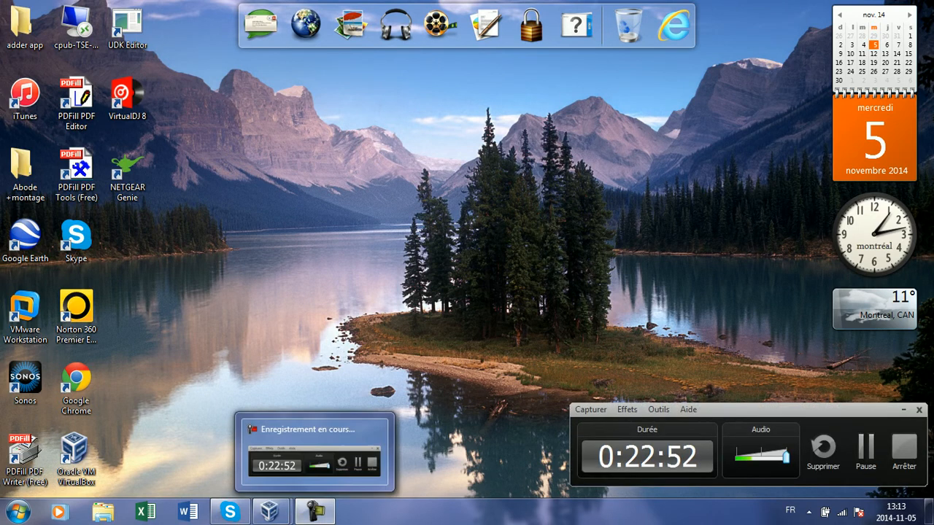
Restore the 'Mac [En fonction]' window from the VirtualBox taskbar preview
{"action": "mouse_move", "coordinate": [269, 512]}
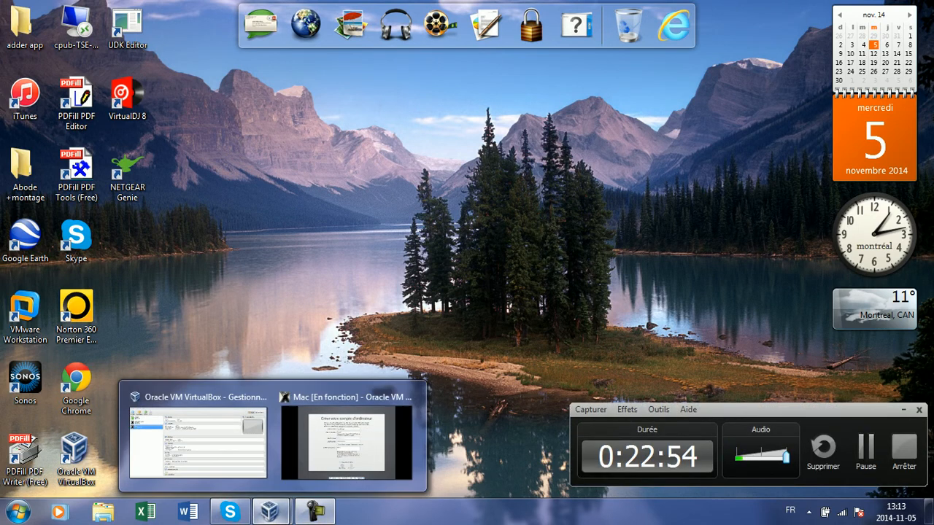
{"action": "left_click", "coordinate": [351, 430]}
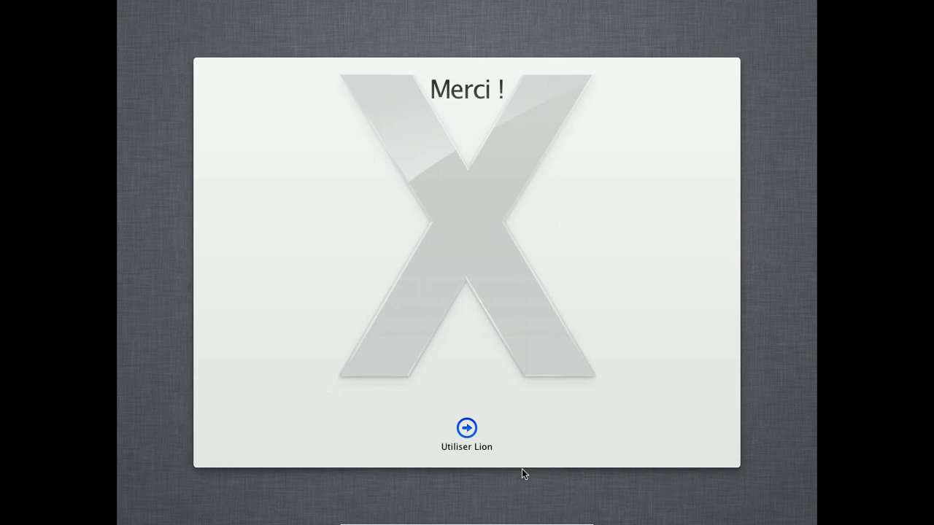
Choose Utiliser Lion, then continue the keyboard assistant to keyboard identification
{"action": "left_click", "coordinate": [468, 429]}
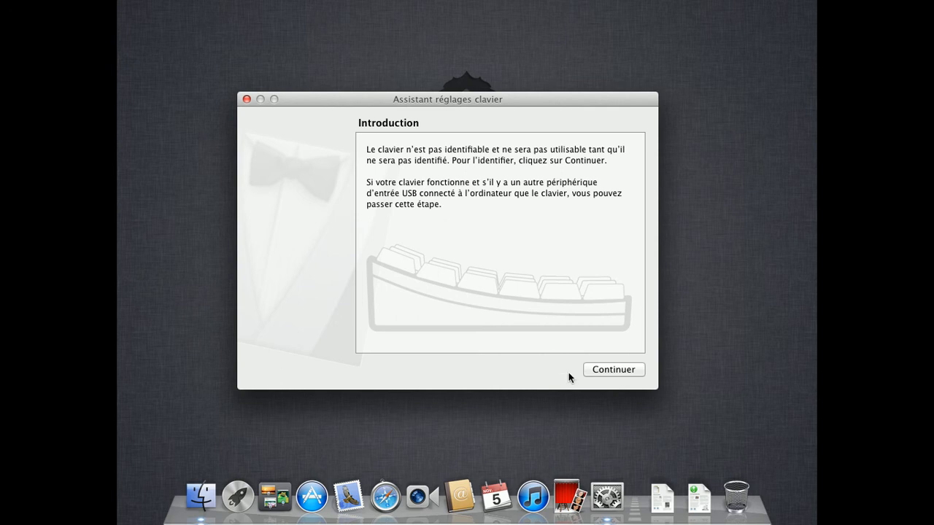
{"action": "left_click", "coordinate": [612, 370]}
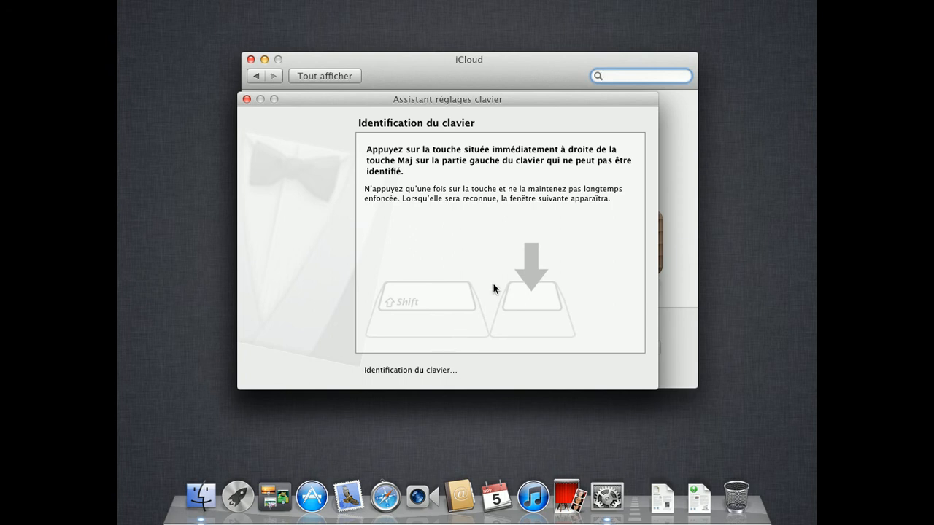
Dismiss the keyboard setup assistant and try creating a new Apple ID in iCloud
{"action": "left_click", "coordinate": [247, 100]}
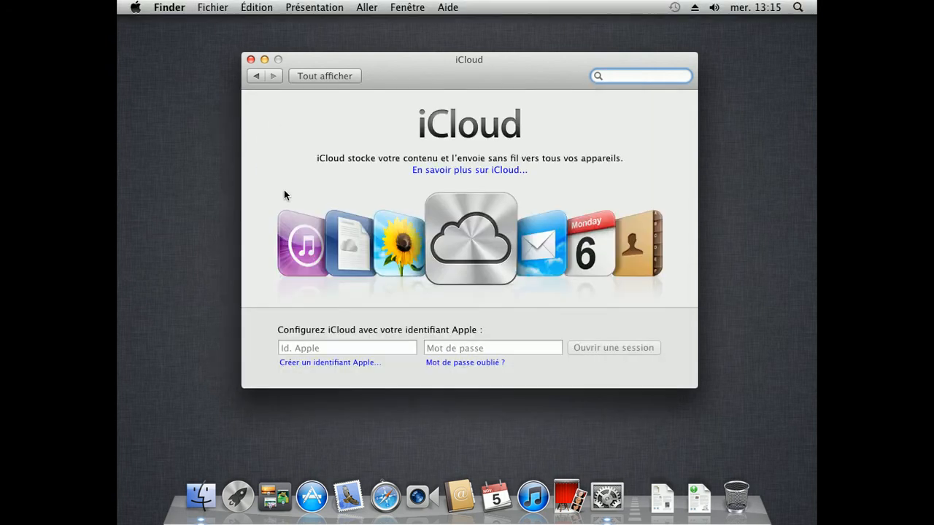
{"action": "left_click", "coordinate": [357, 348]}
{"action": "left_click", "coordinate": [474, 346]}
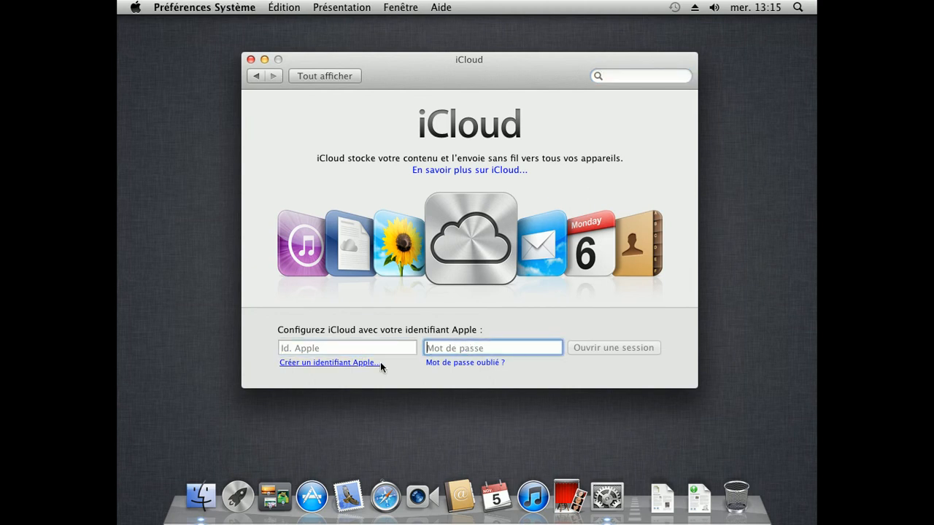
{"action": "left_click", "coordinate": [339, 362]}
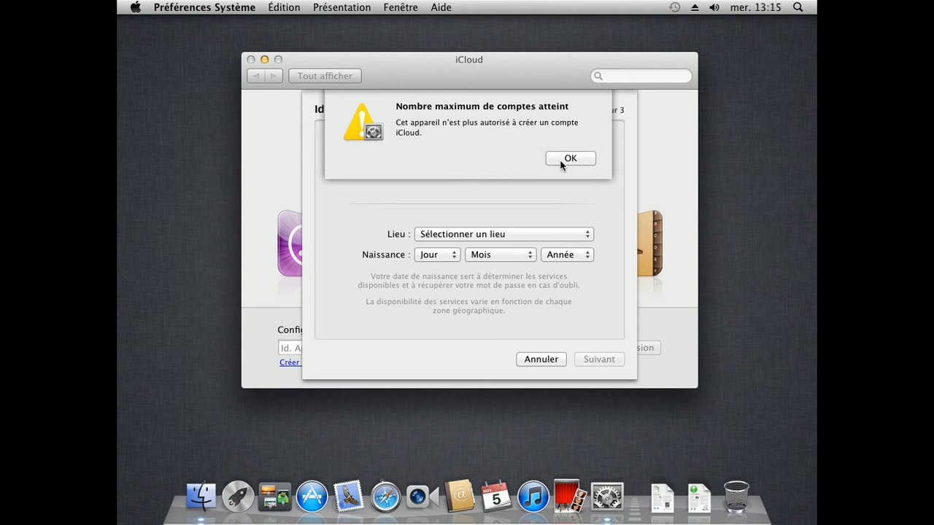
Acknowledge the 'Nombre maximum de comptes atteint' warning and close the iCloud preferences
{"action": "left_click", "coordinate": [562, 161]}
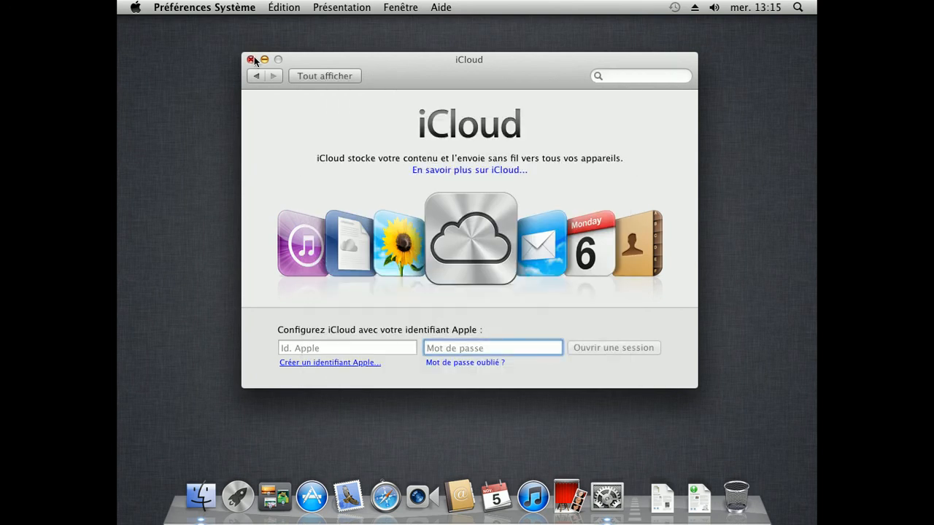
{"action": "left_click", "coordinate": [251, 59]}
{"action": "left_click_drag", "start_coordinate": [271, 53], "coordinate": [690, 372]}
{"action": "left_click_drag", "start_coordinate": [689, 296], "coordinate": [527, 142]}
{"action": "left_click_drag", "start_coordinate": [526, 141], "coordinate": [512, 159]}
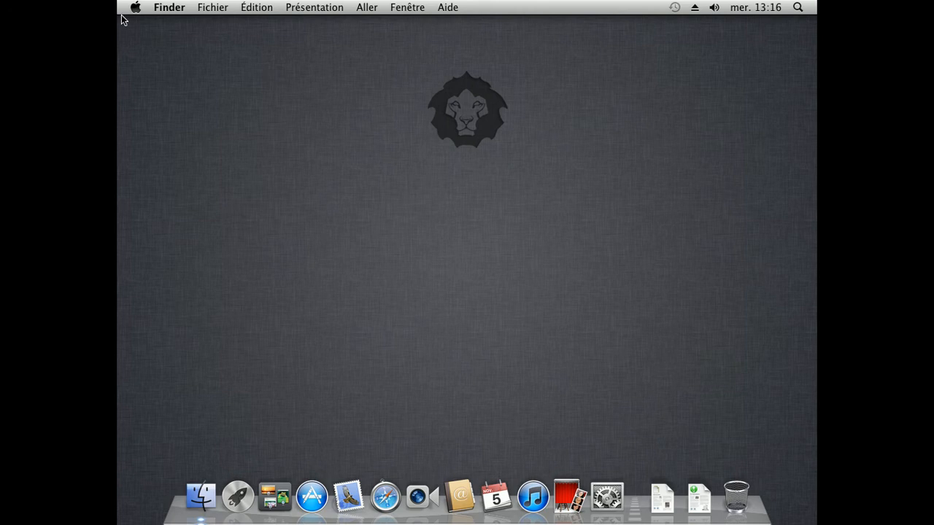
Launch the App Store from the Dock and request the free OS X Yosemite download
{"action": "left_click_drag", "start_coordinate": [615, 119], "coordinate": [236, 150]}
{"action": "left_click_drag", "start_coordinate": [217, 30], "coordinate": [605, 251]}
{"action": "left_click", "coordinate": [311, 495]}
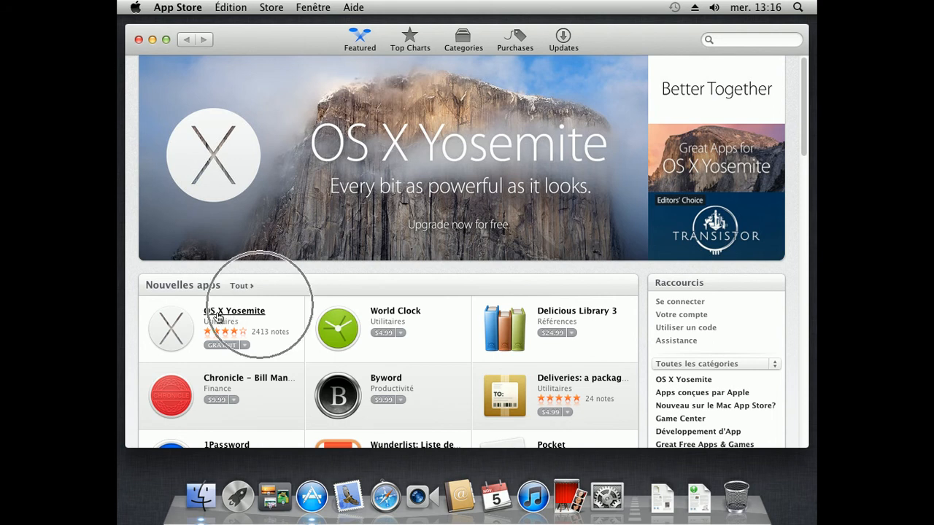
{"action": "left_click", "coordinate": [217, 345]}
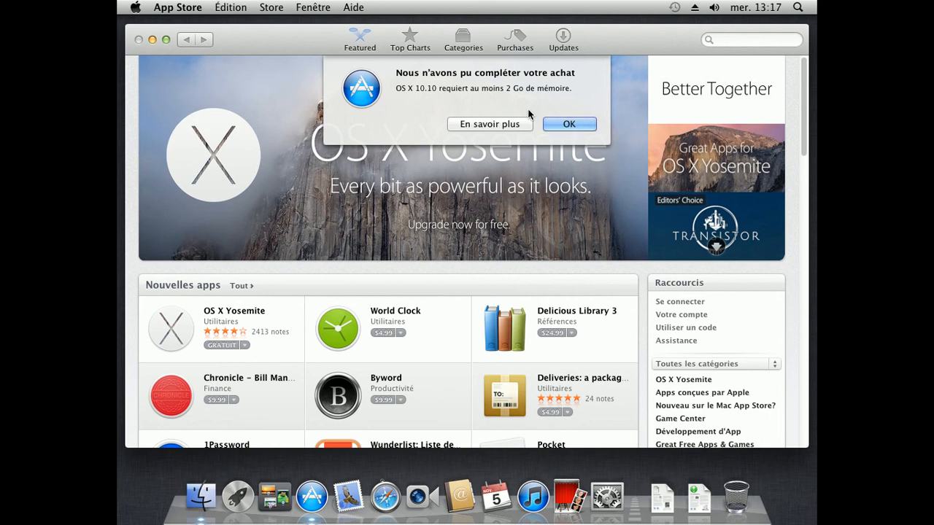
Dismiss the purchase failure alert and close the App Store window
{"action": "left_click", "coordinate": [567, 125]}
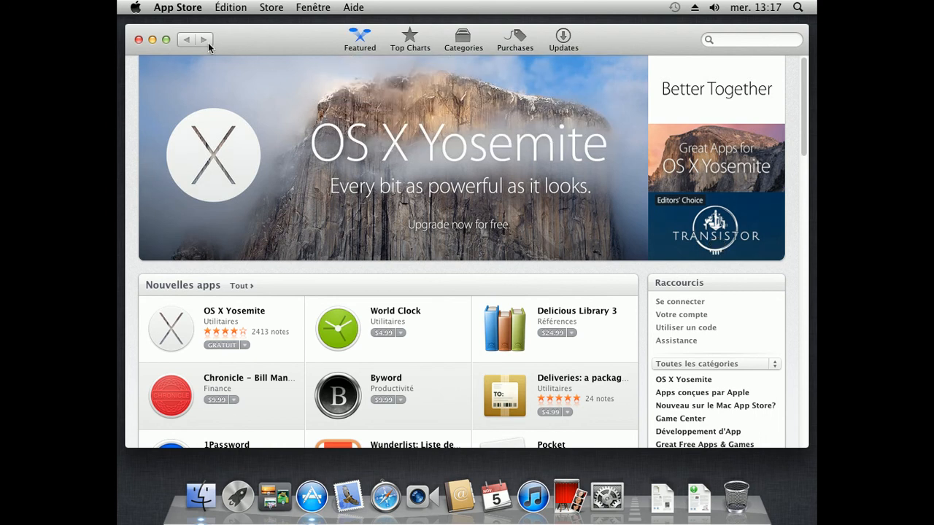
{"action": "left_click", "coordinate": [138, 41]}
{"action": "left_click_drag", "start_coordinate": [138, 42], "coordinate": [422, 61]}
{"action": "left_click_drag", "start_coordinate": [296, 61], "coordinate": [452, 422]}
{"action": "left_click_drag", "start_coordinate": [507, 375], "coordinate": [445, 60]}
In Bureau et économiseur d'écran, browse the Plantes, Art, Noir et blanc, Abstrait folders, returning to Nature
{"action": "mouse_move", "coordinate": [569, 524]}
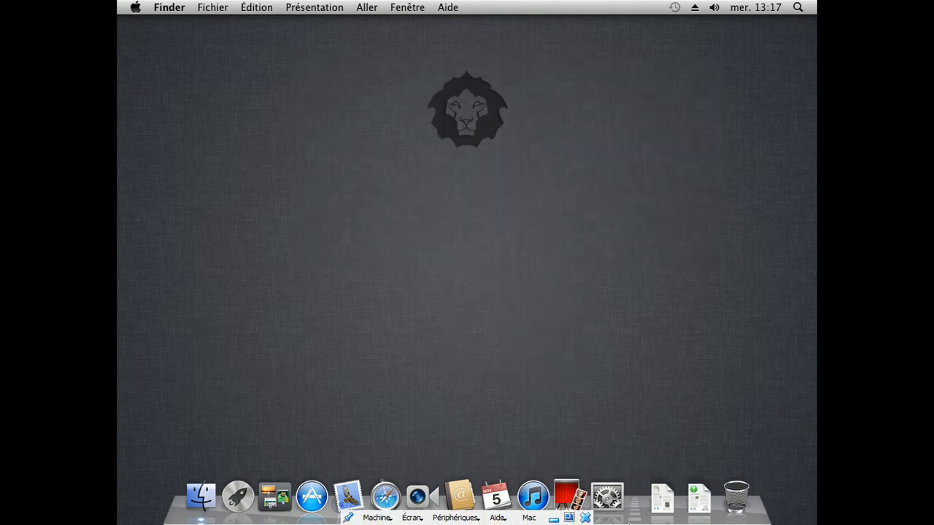
{"action": "left_click", "coordinate": [612, 507]}
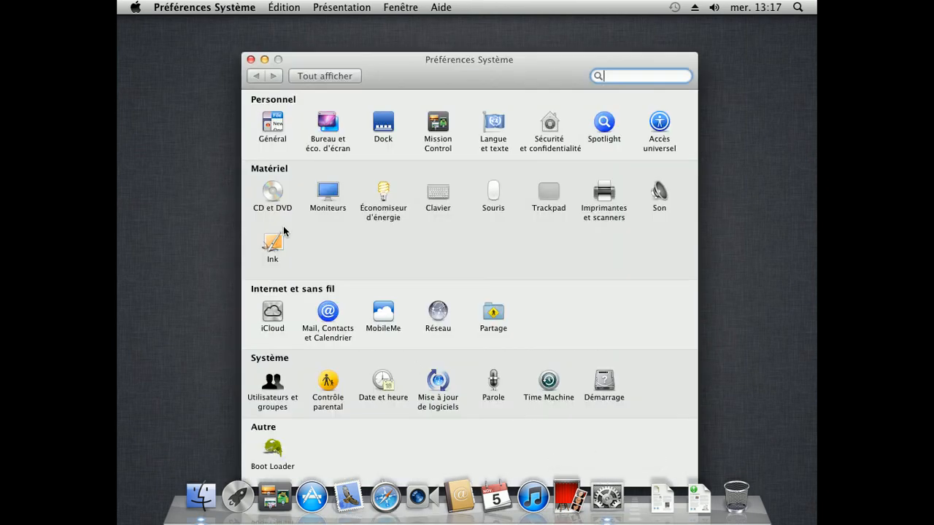
{"action": "left_click", "coordinate": [330, 150]}
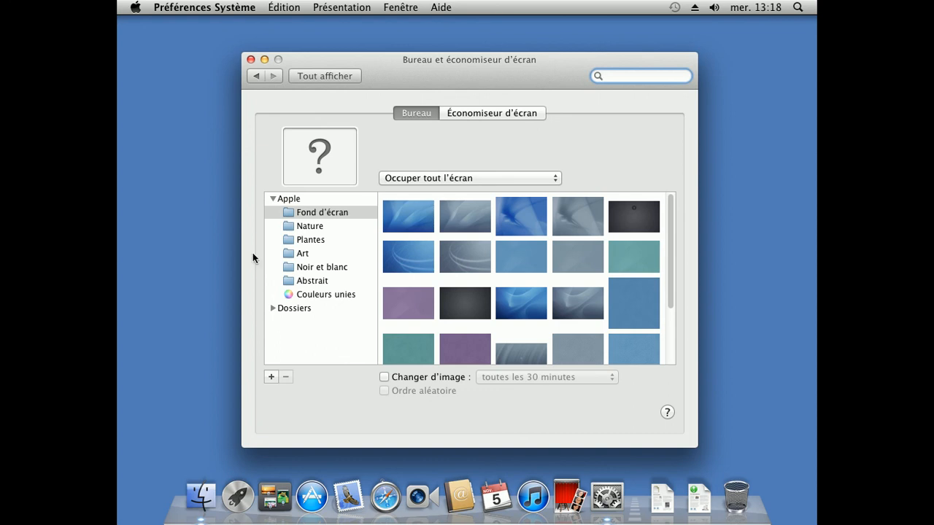
{"action": "left_click", "coordinate": [306, 228]}
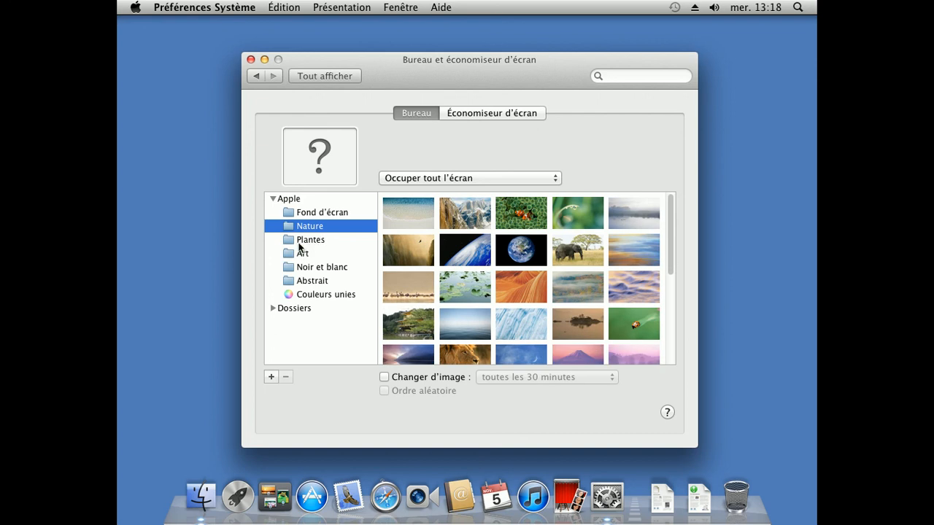
{"action": "left_click", "coordinate": [296, 242]}
{"action": "left_click", "coordinate": [298, 254]}
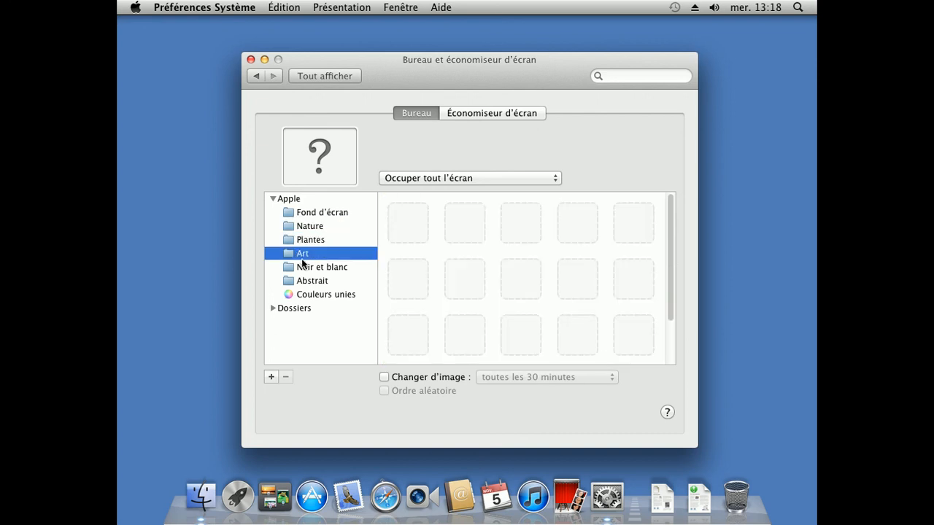
{"action": "left_click", "coordinate": [303, 267]}
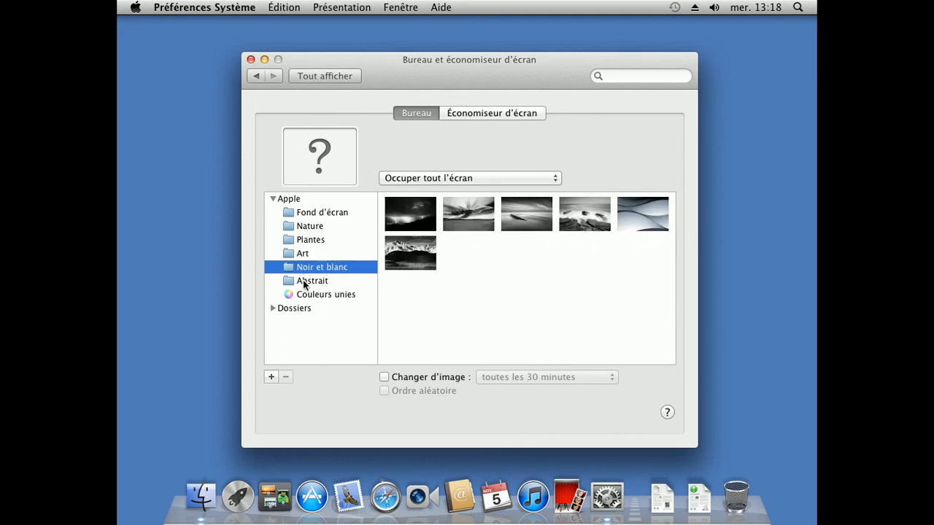
{"action": "left_click", "coordinate": [303, 279]}
{"action": "left_click", "coordinate": [306, 227]}
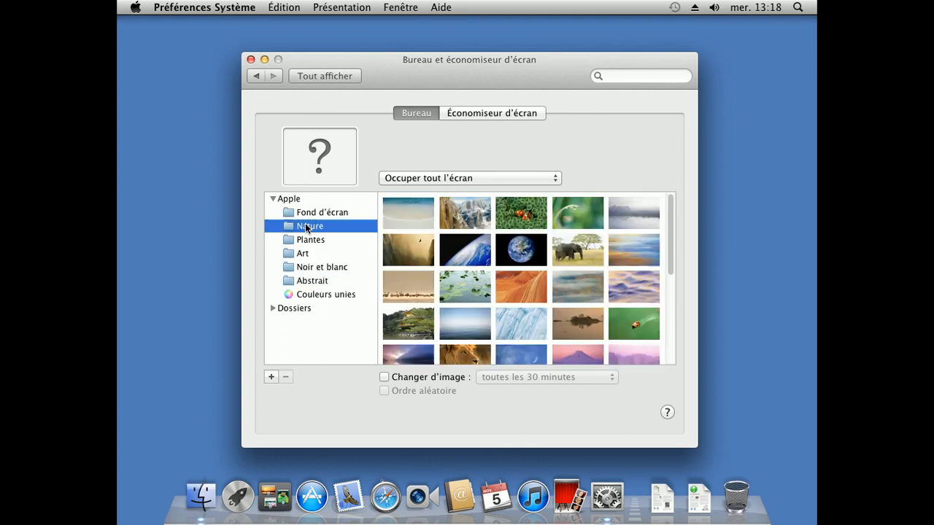
Choose Earth Horizon, enable Changer d'image every 30 minutes, and close the settings
{"action": "left_click", "coordinate": [467, 252]}
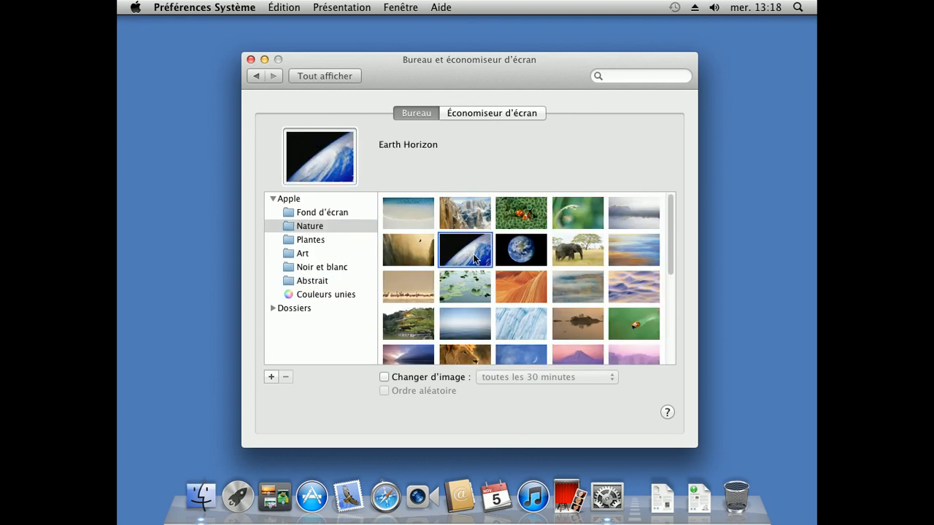
{"action": "left_click", "coordinate": [409, 377]}
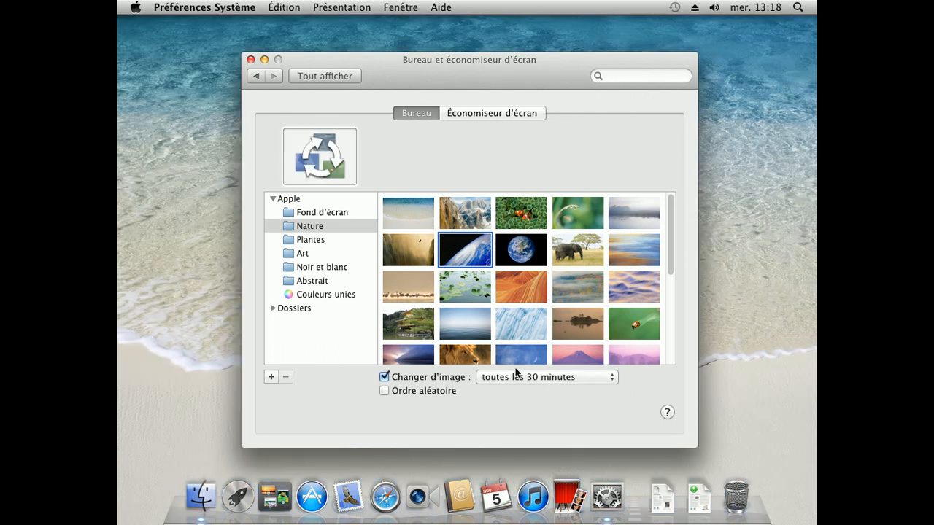
{"action": "left_click", "coordinate": [526, 375]}
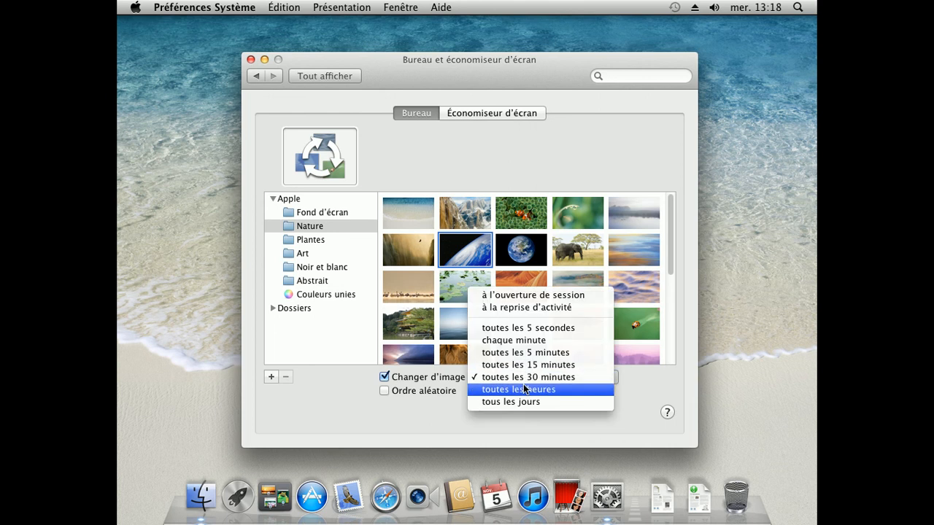
{"action": "left_click", "coordinate": [560, 335]}
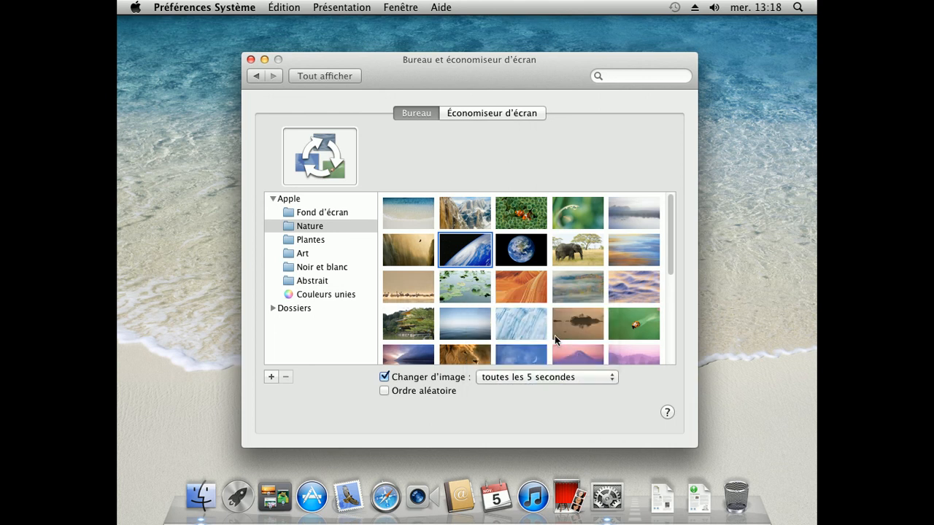
{"action": "left_click", "coordinate": [536, 378]}
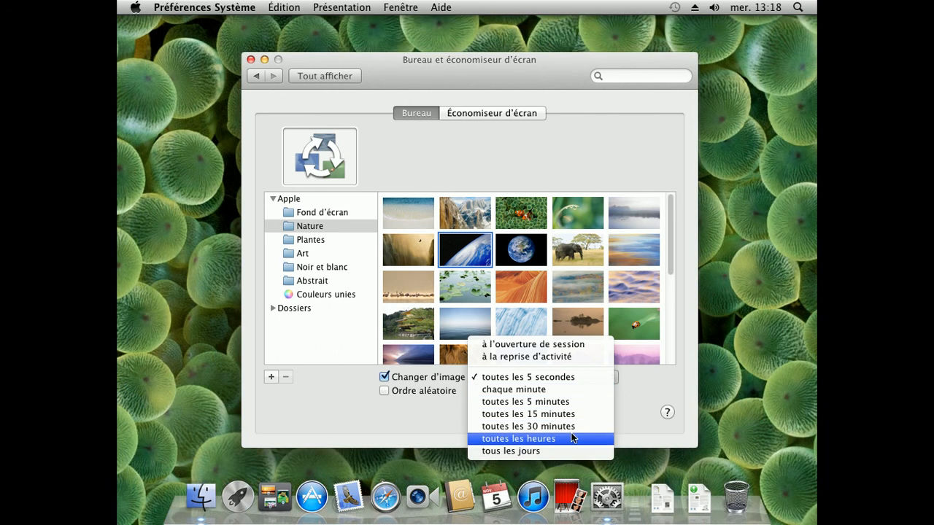
{"action": "left_click", "coordinate": [539, 426]}
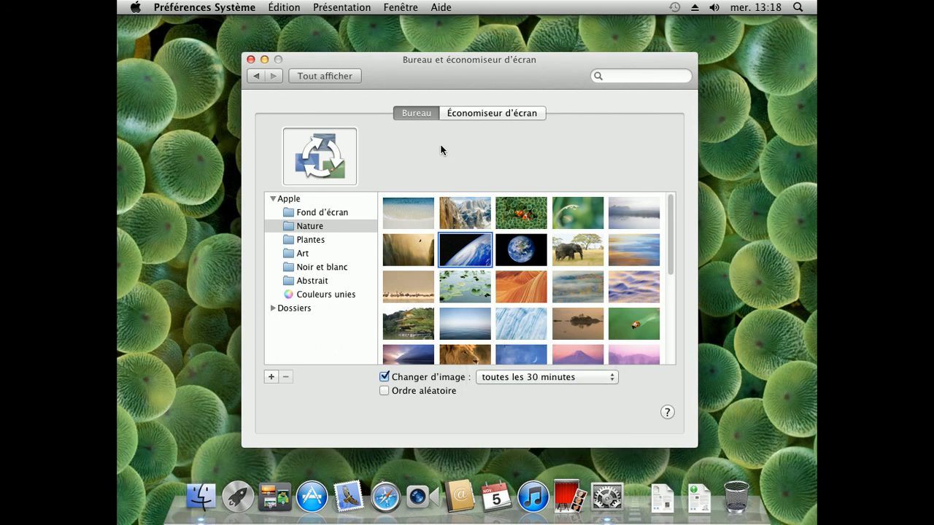
{"action": "left_click", "coordinate": [251, 60]}
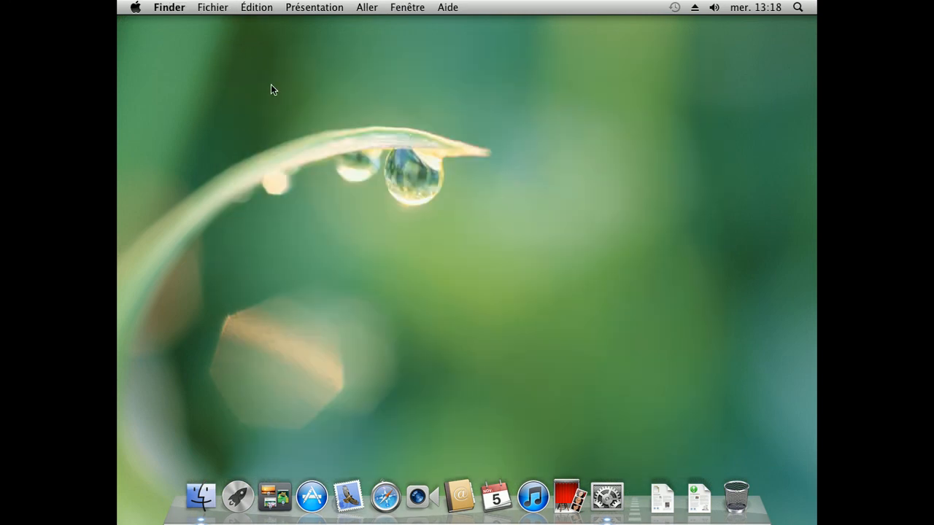
Shut down the Mac guest via Apple menu > Éteindre… and confirm
{"action": "left_click_drag", "start_coordinate": [240, 91], "coordinate": [177, 110]}
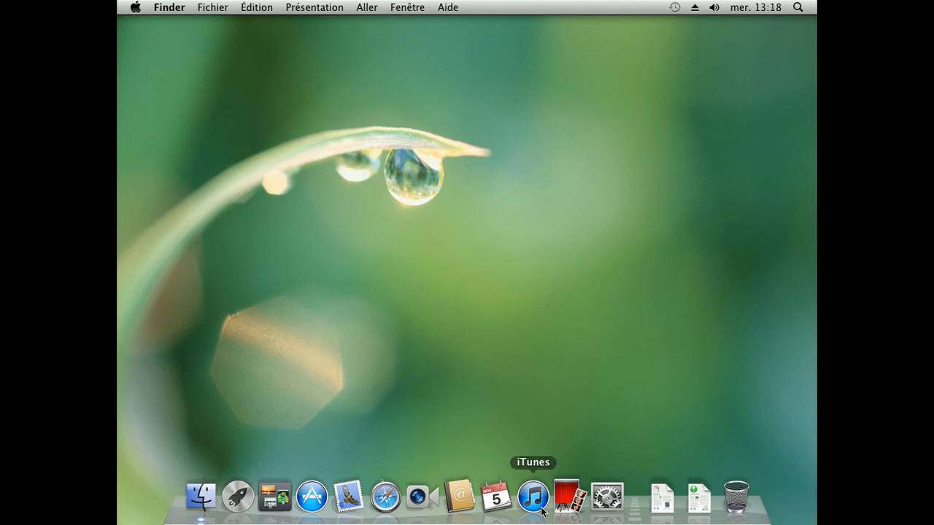
{"action": "left_click", "coordinate": [136, 8]}
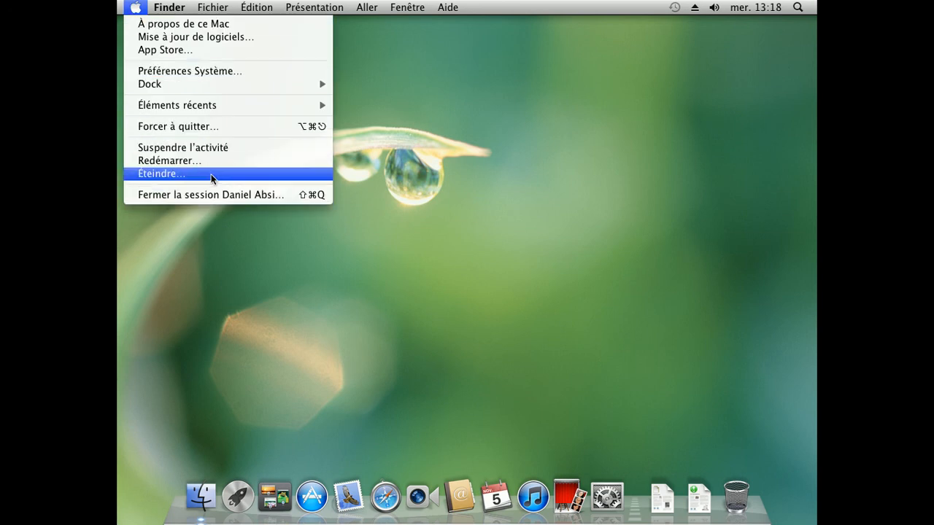
{"action": "left_click", "coordinate": [343, 204]}
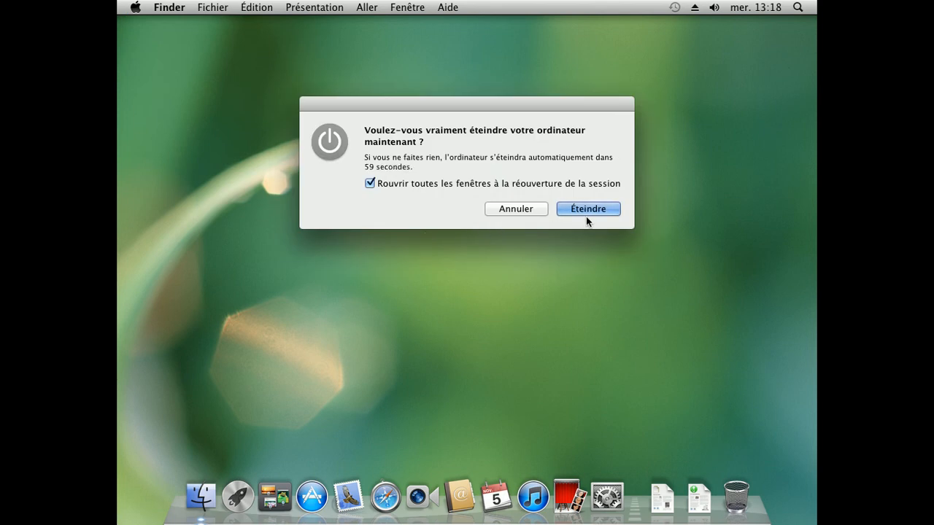
{"action": "left_click", "coordinate": [588, 209]}
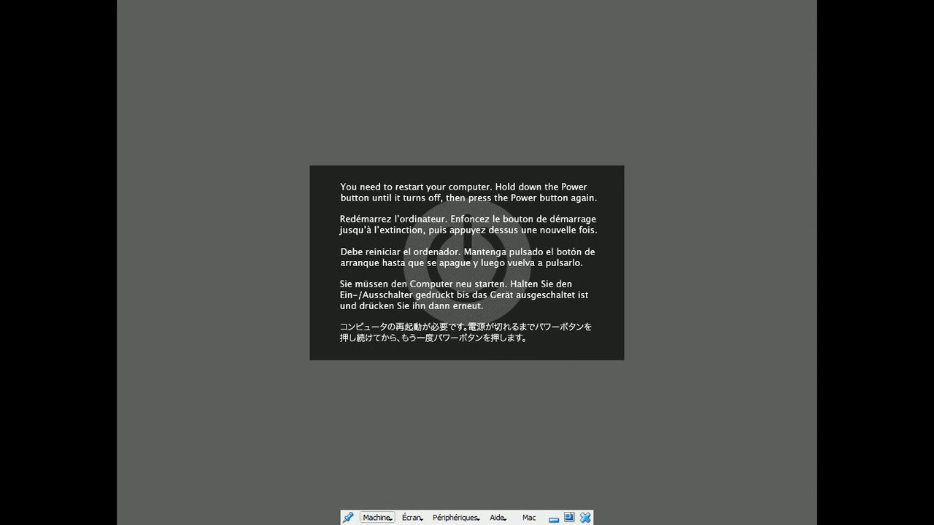
Close the virtual machine window, choosing to power off the machine
{"action": "left_click", "coordinate": [377, 517]}
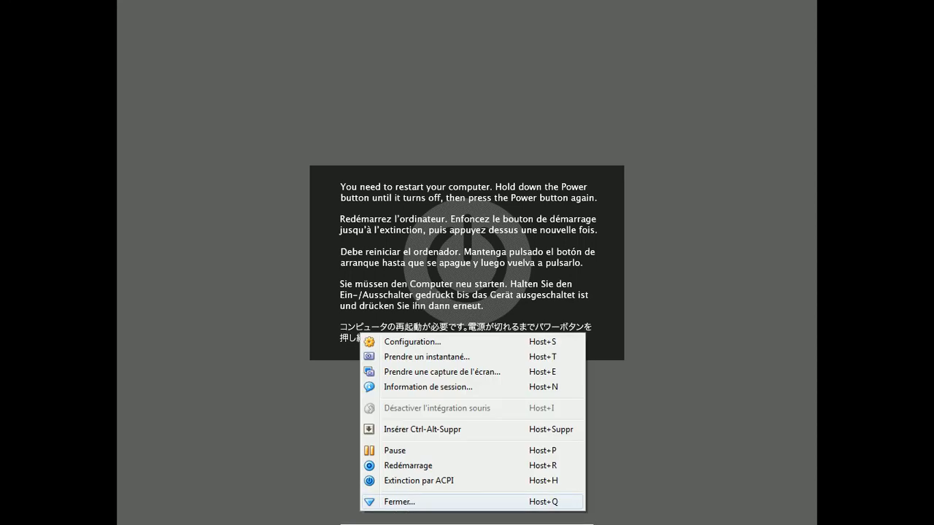
{"action": "key", "text": "Return"}
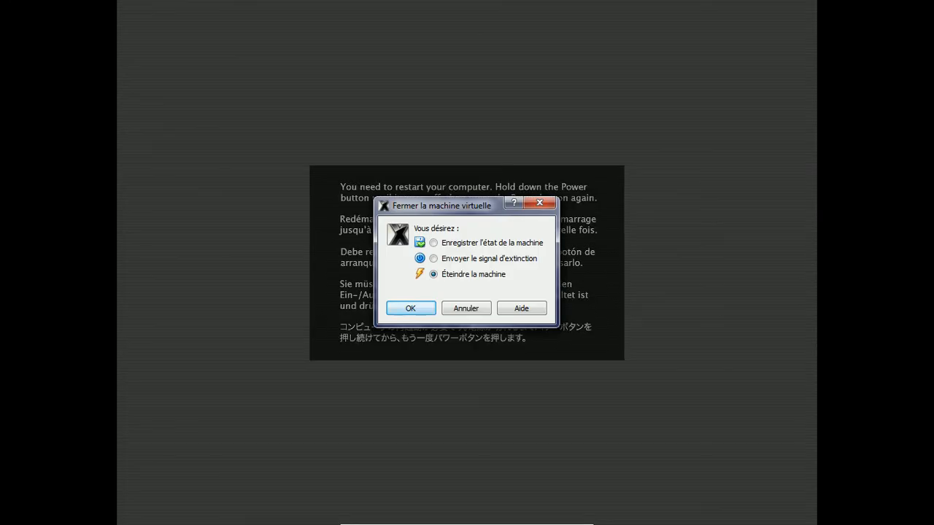
{"action": "key", "text": "Return"}
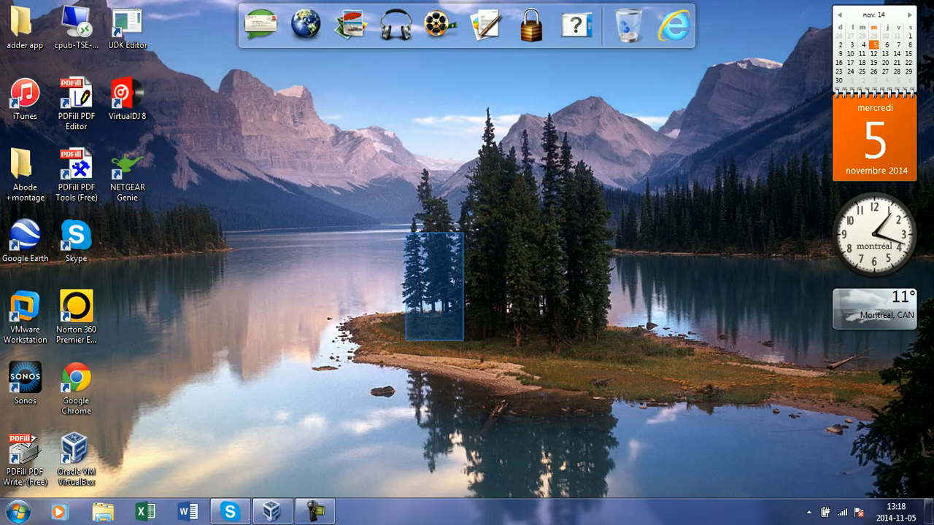
Confirm the Mac VM shows Éteinte, close the VirtualBox manager, and bring up the screen recorder
{"action": "left_click", "coordinate": [271, 512]}
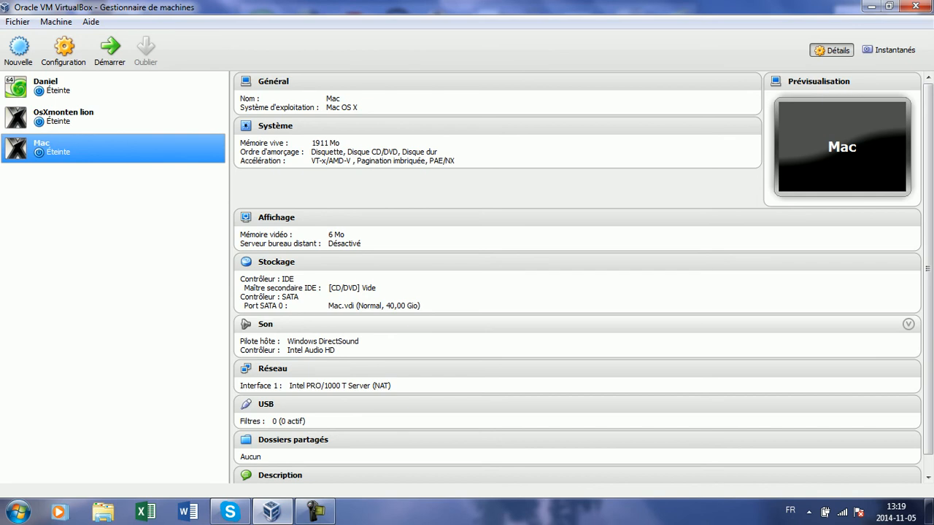
{"action": "left_click", "coordinate": [914, 7]}
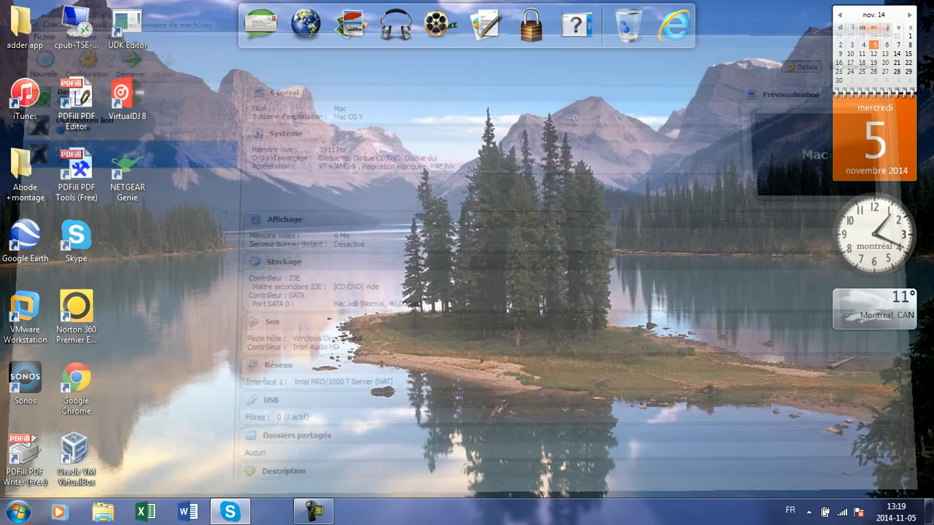
{"action": "left_click_drag", "start_coordinate": [753, 86], "coordinate": [302, 435]}
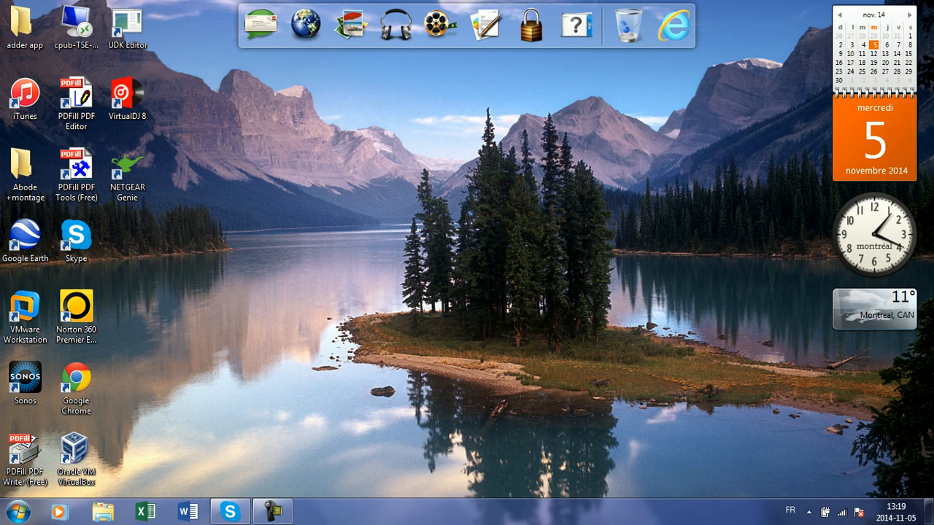
{"action": "left_click", "coordinate": [273, 512]}
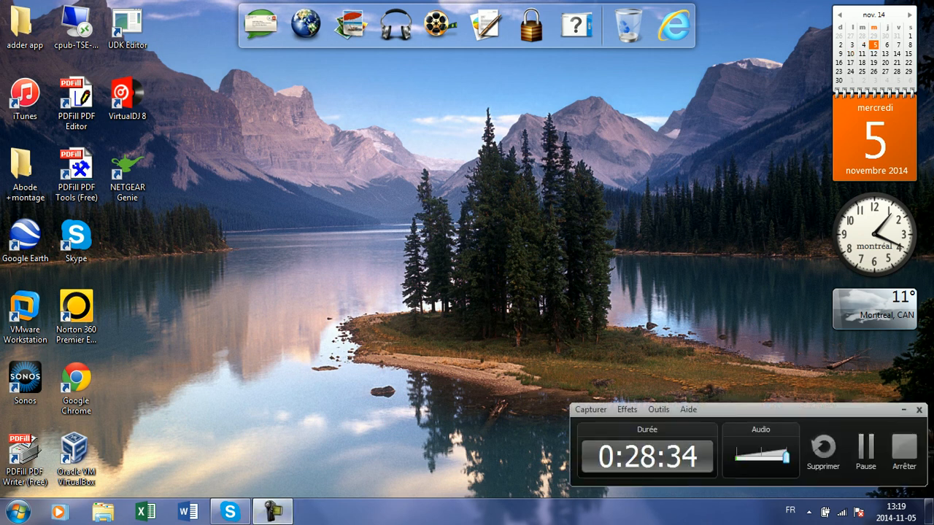